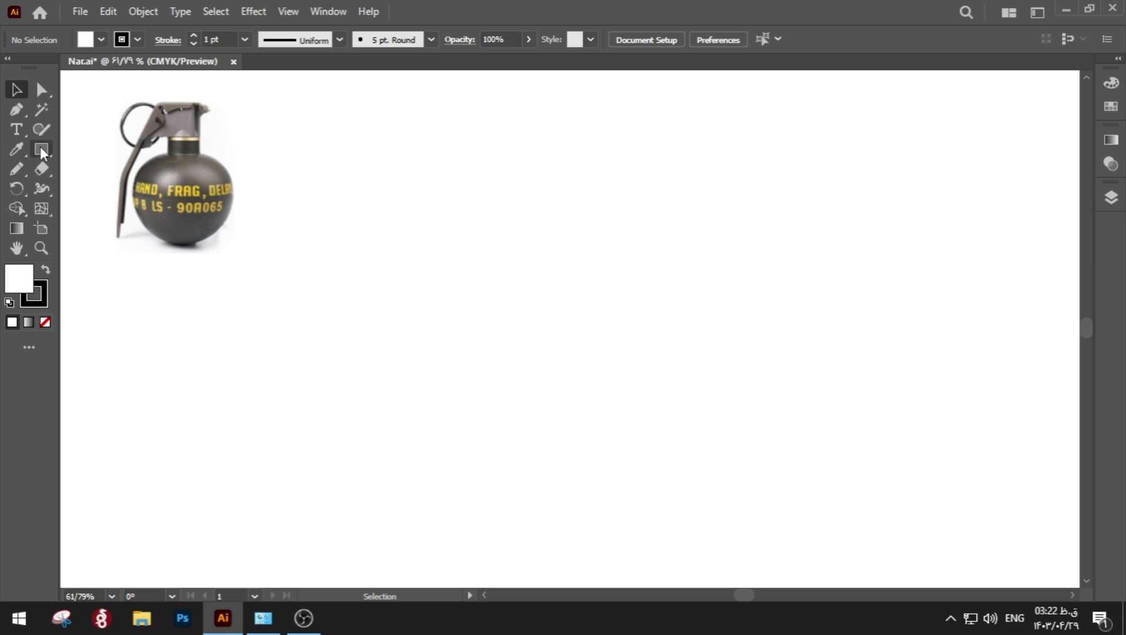
Draw an unfilled ellipse for the grenade body beside the reference photo, then lower its bottom and top anchor points.
drag(41, 150, 119, 191)
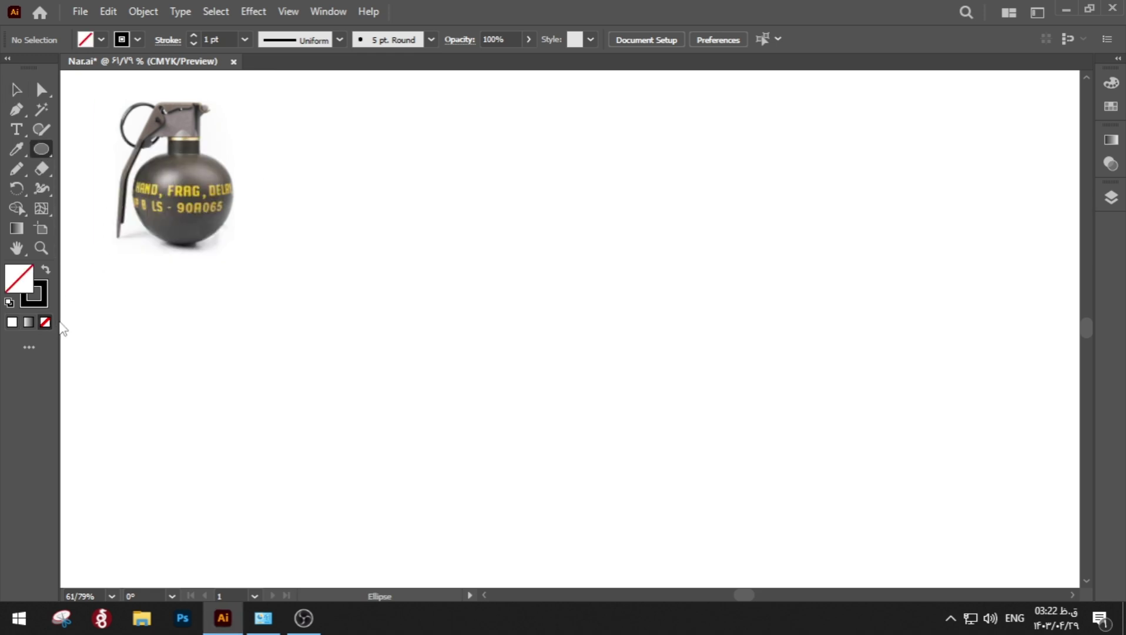
drag(423, 232, 583, 375)
key(a)
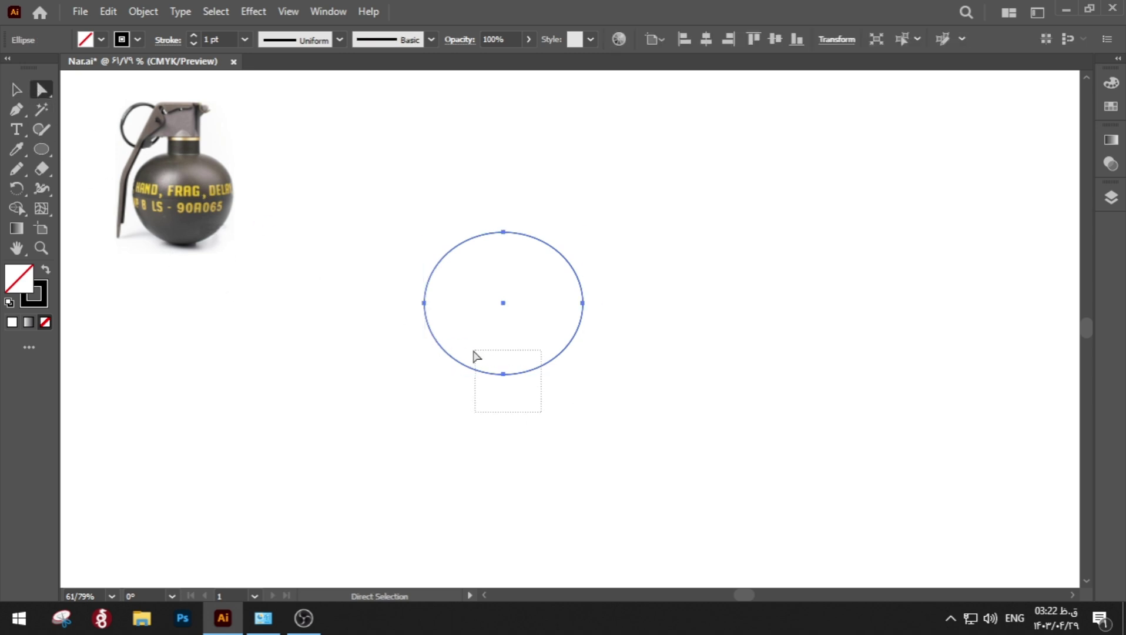
drag(476, 356, 505, 390)
drag(467, 221, 505, 249)
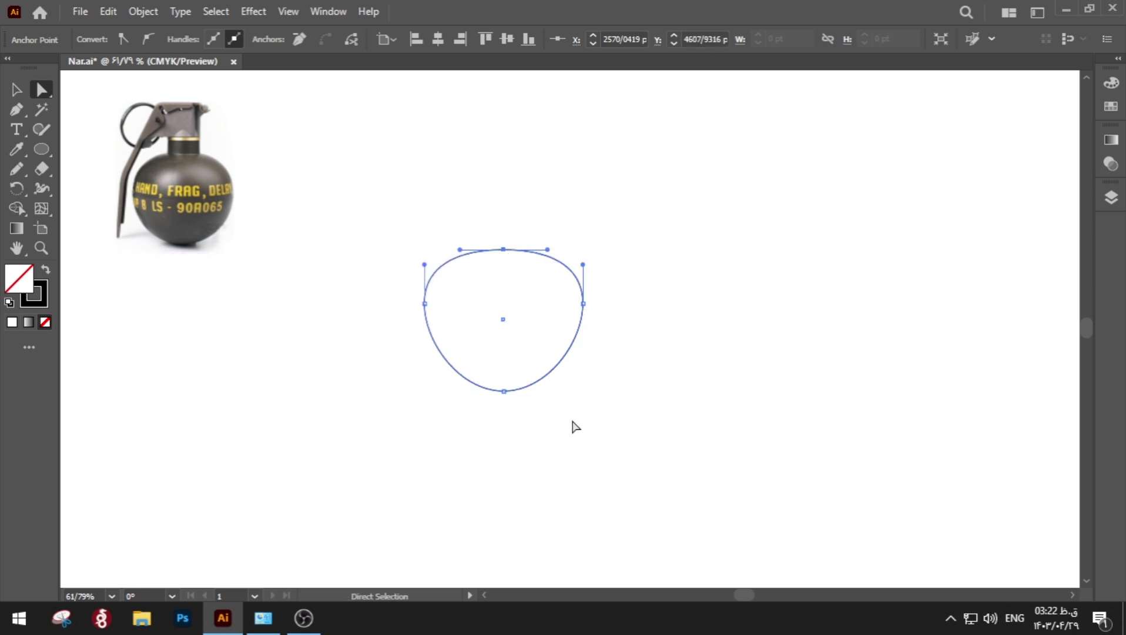
Nudge the body's bottom anchor point slightly upward to make the shape a little shorter.
drag(573, 420, 468, 360)
key(Up)
key(Up)
key(Up)
key(Up)
key(Up)
key(Up)
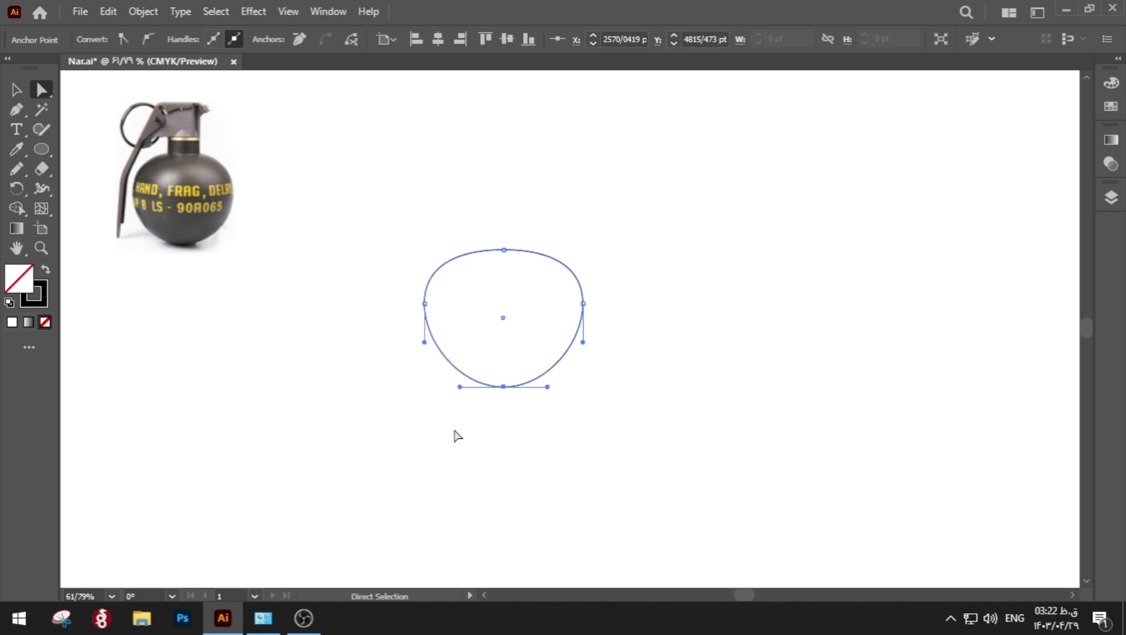
click(458, 435)
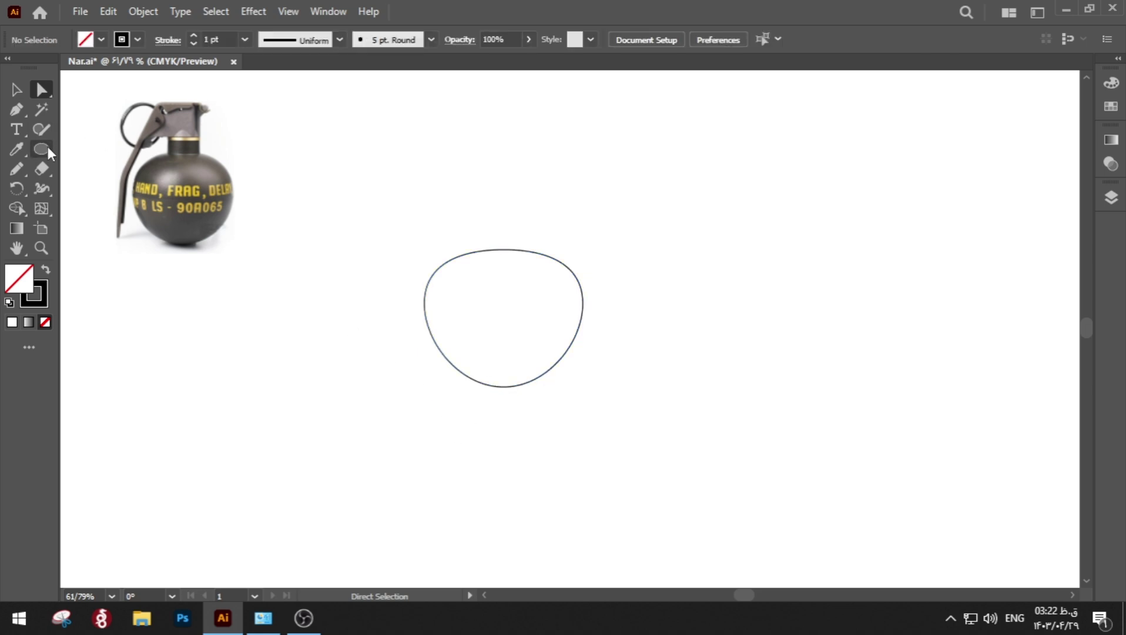
Draw an upright rectangle for the neck across the body's upper edge and centre it horizontally with the body.
drag(47, 146, 81, 148)
drag(499, 249, 525, 288)
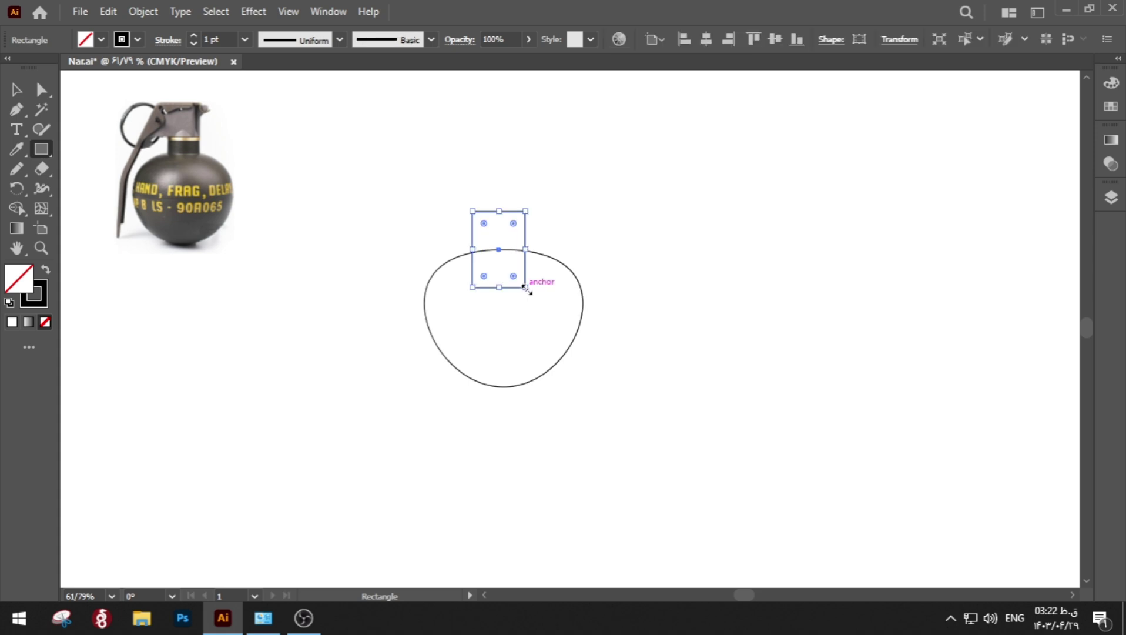
key(v)
drag(630, 398, 492, 235)
click(706, 40)
click(635, 251)
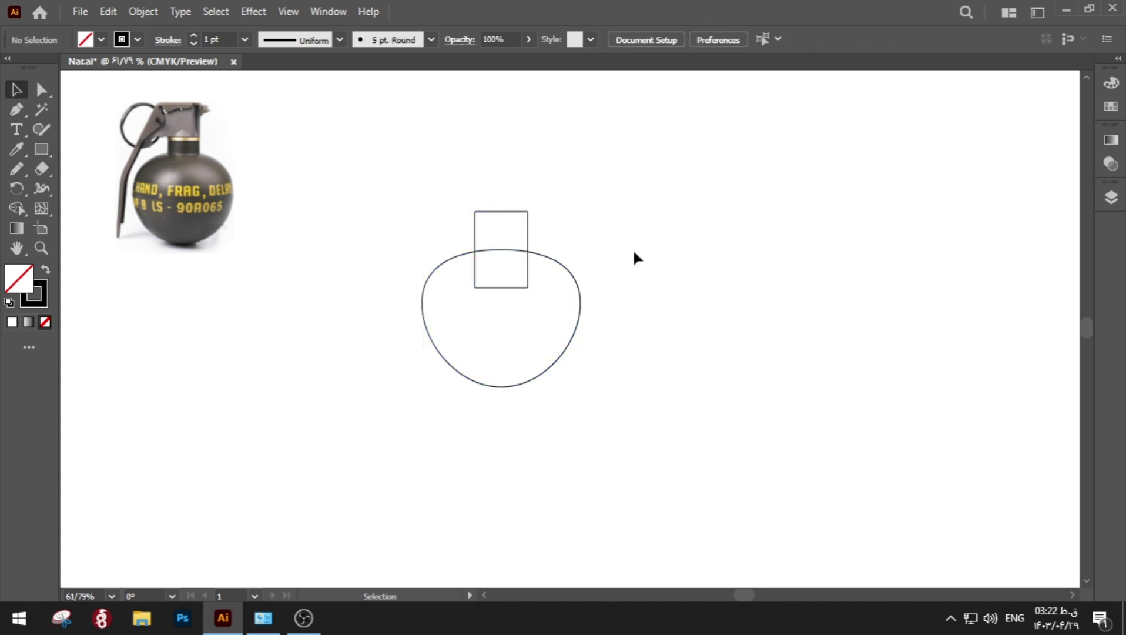
Move the neck rectangle further down into the body and realign the two shapes on their horizontal centres.
drag(558, 192, 462, 235)
key(shift+Down)
key(shift+Down)
drag(651, 300, 500, 259)
click(707, 40)
click(638, 178)
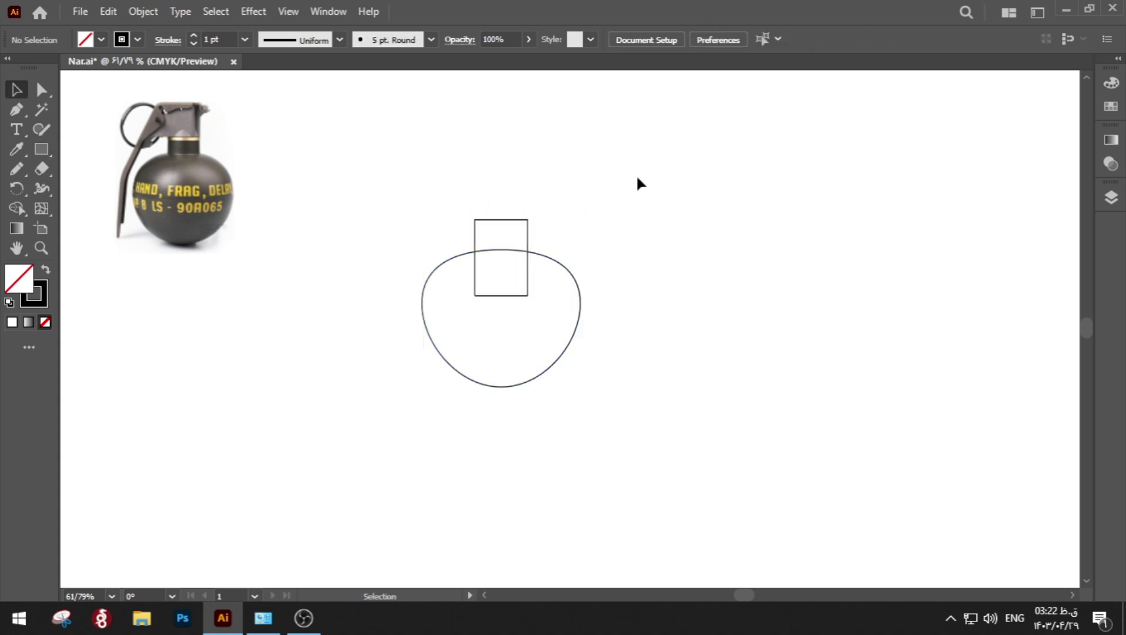
Draw a wider, flat rectangle resting on the neck's upper edge to form the grenade's cap.
click(34, 154)
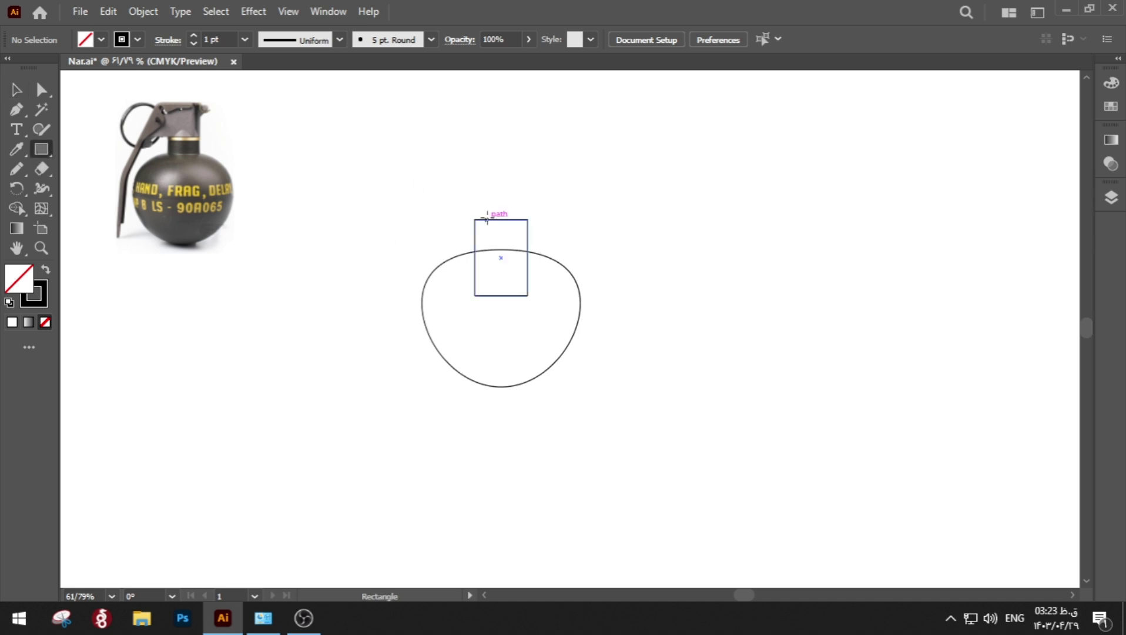
drag(528, 242, 454, 196)
ctrl+click(390, 191)
key(a)
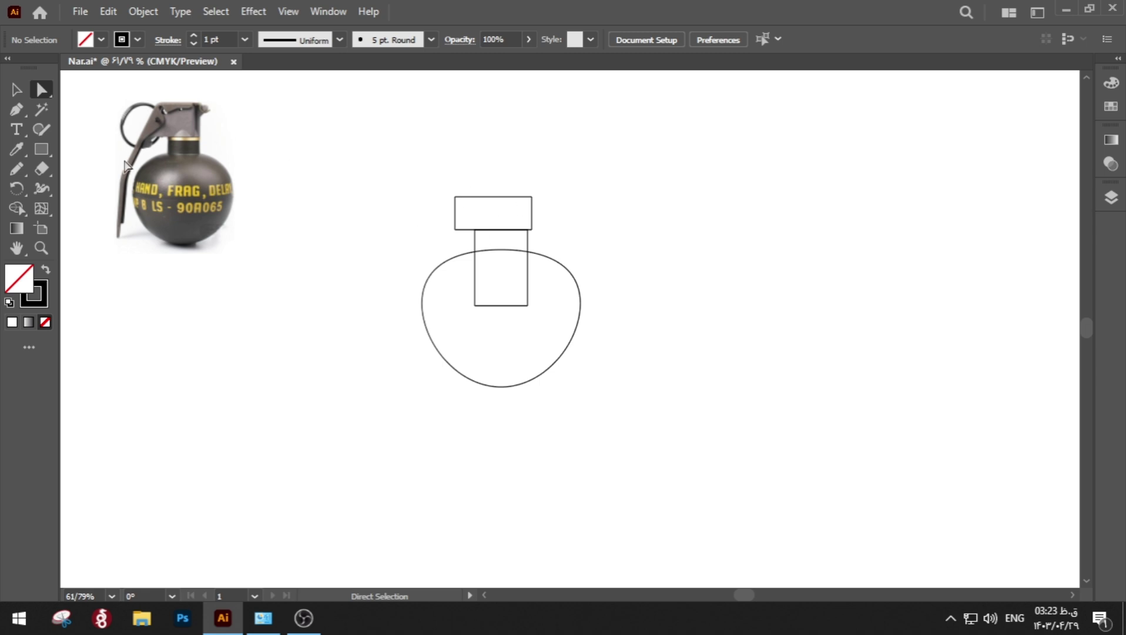
Draw a thinner rectangle overlapping the cap's upper edge, flush at the right and extending past the cap's left side.
key(m)
drag(531, 202, 444, 181)
key(a)
click(411, 242)
Draw the safety lever's outer edge with the Pen tool from the thin rectangle's upper-left corner, slanting down and then running vertically.
key(p)
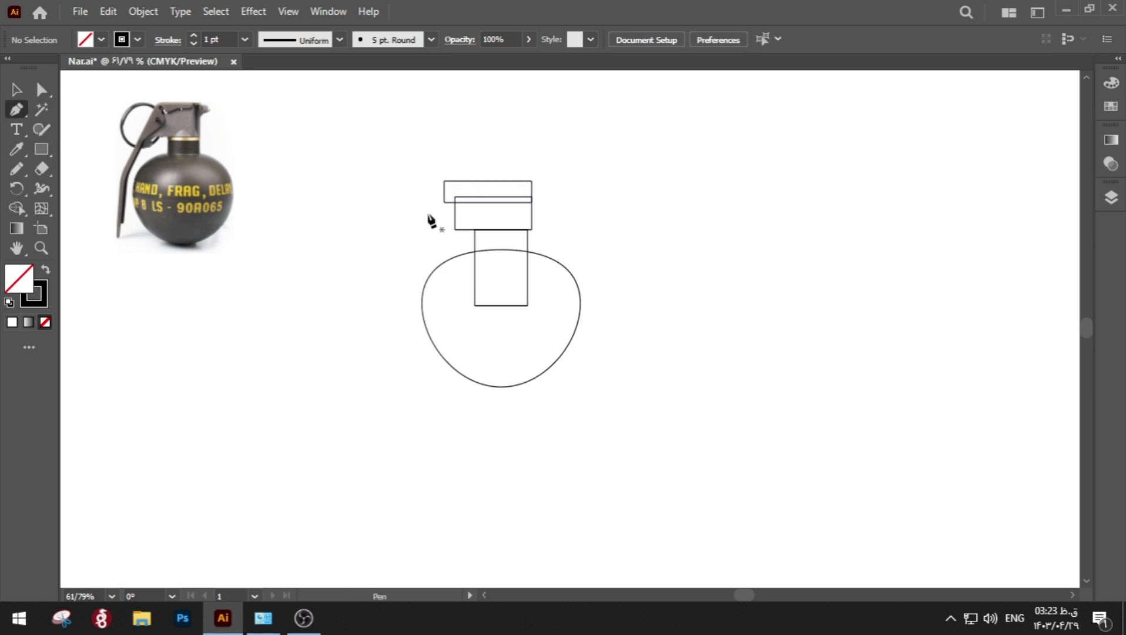
click(444, 181)
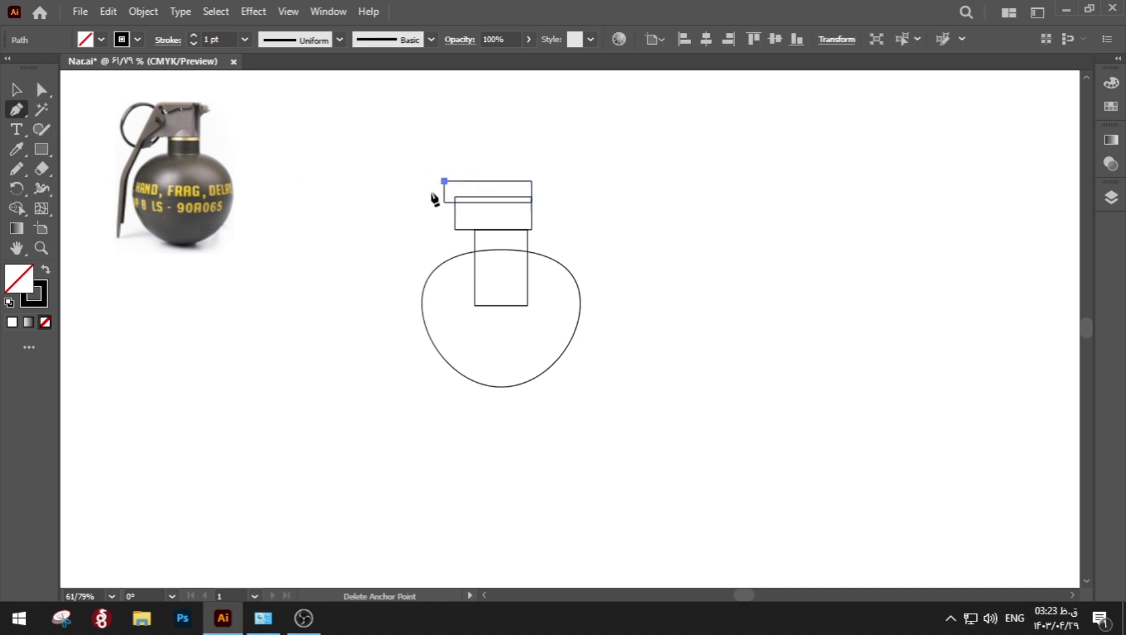
click(381, 275)
key(ctrl+z)
click(399, 271)
click(398, 392)
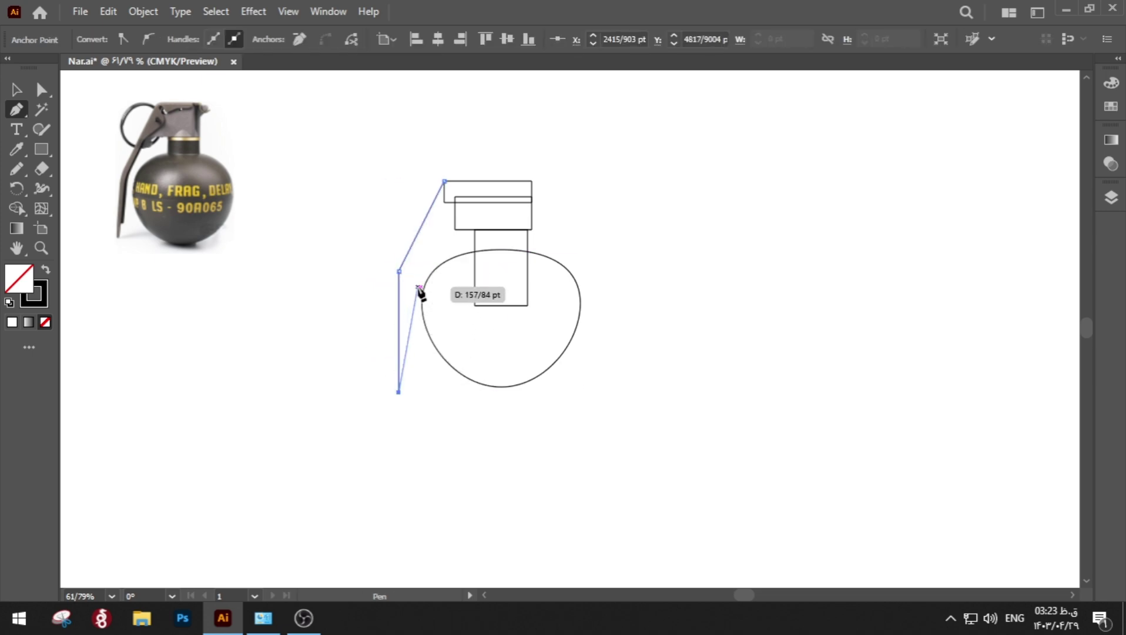
Lower the bend in the lever's outer edge, then draw its inner edge from the lower tip back up to the cap.
key(a)
drag(401, 278, 401, 325)
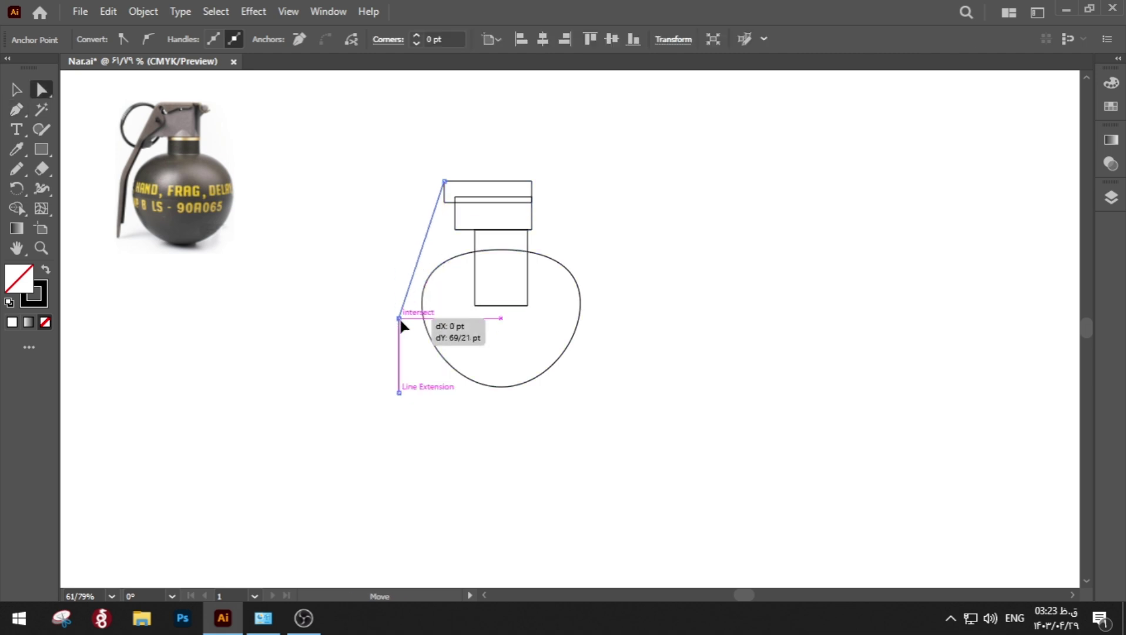
ctrl+click(411, 347)
click(399, 392)
click(410, 318)
click(456, 207)
ctrl+click(411, 294)
ctrl+click(398, 393)
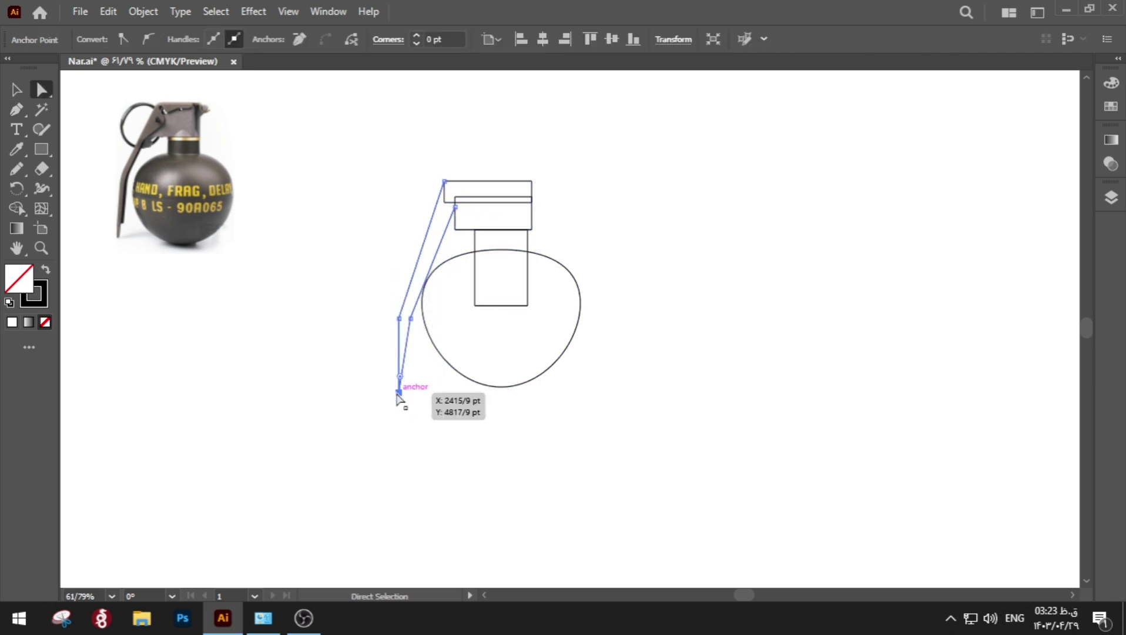
Reshape the lever by shifting its lower tip right and raising the tip and both bend points.
drag(398, 393, 403, 392)
drag(362, 361, 419, 292)
drag(403, 392, 411, 378)
shift+click(418, 292)
drag(407, 293, 500, 235)
click(374, 324)
Widen the thin top rectangle so that its right edge extends slightly past the cap.
key(z)
drag(502, 234, 494, 268)
key(v)
key(space)
drag(351, 222, 365, 211)
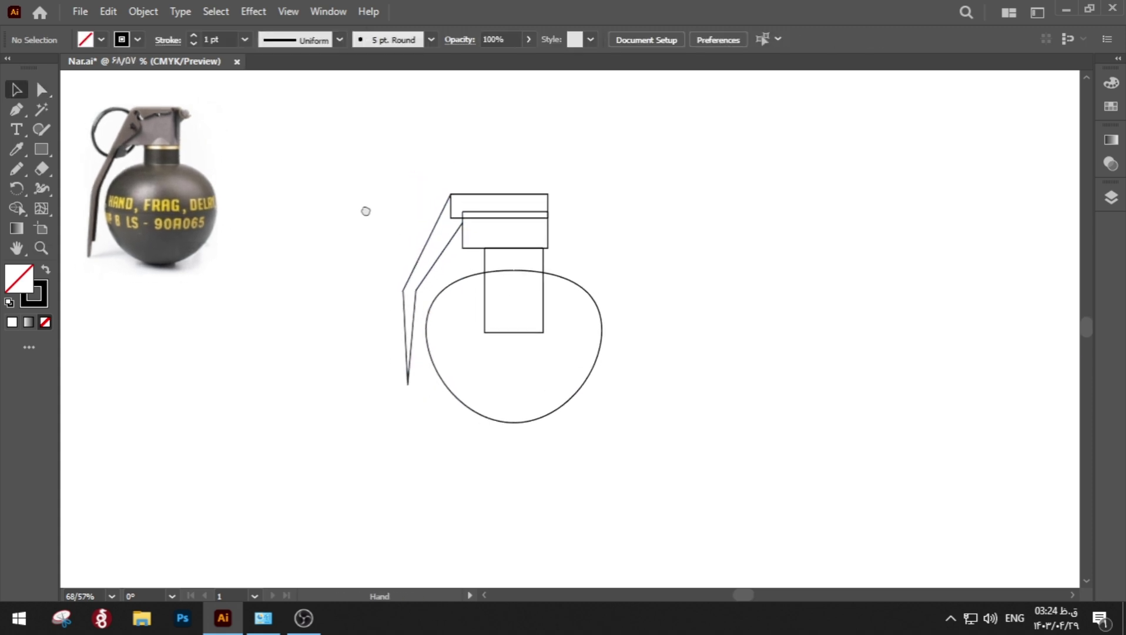
click(522, 194)
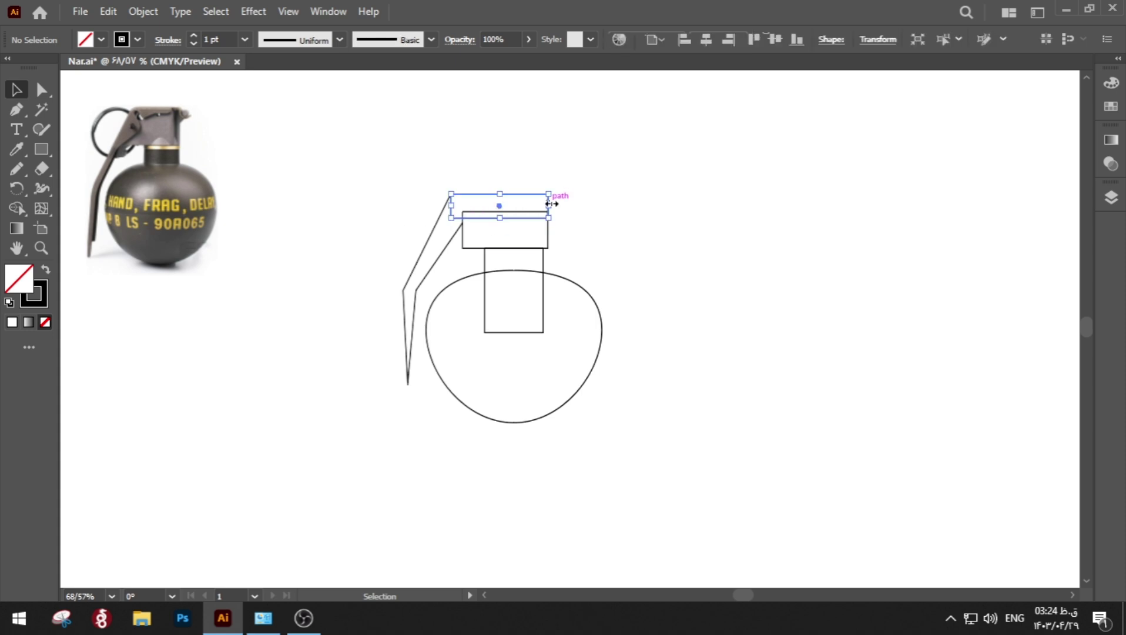
drag(548, 206, 557, 206)
click(588, 238)
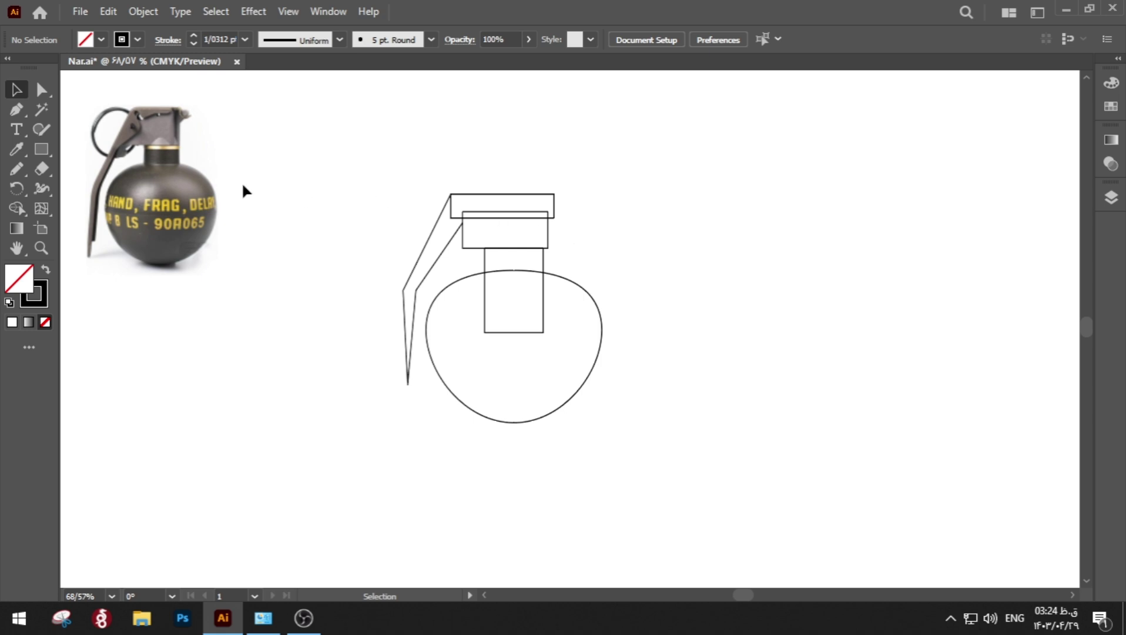
Draw a circle for the pull ring centred on the thin rectangle's upper-right corner, then shift it slightly right.
drag(32, 148, 99, 187)
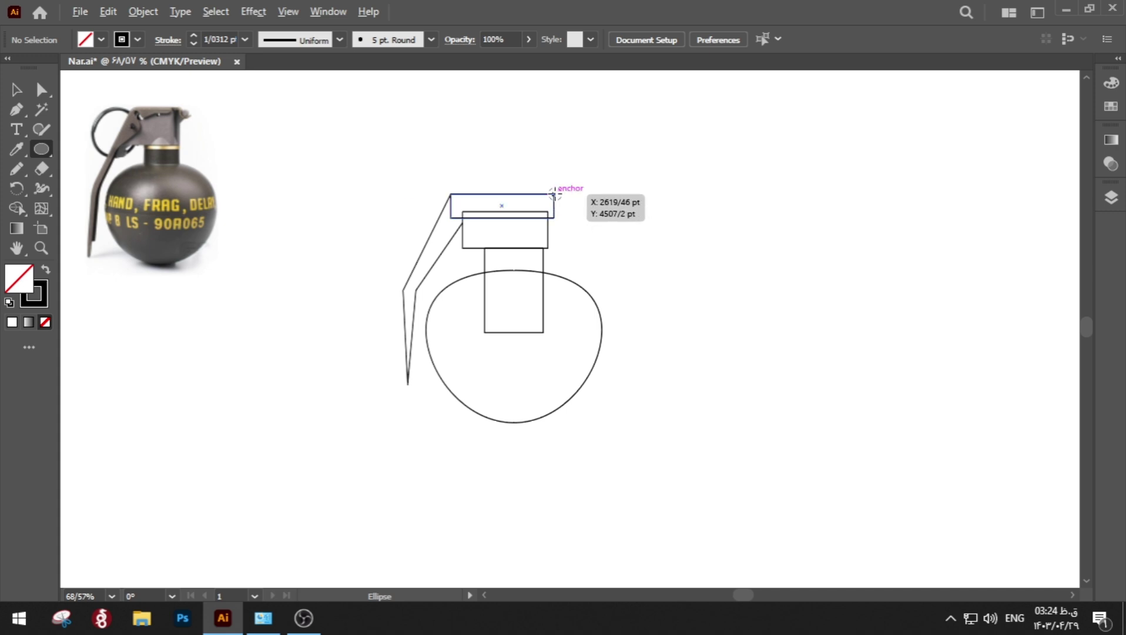
drag(554, 193, 586, 226)
key(a)
click(616, 270)
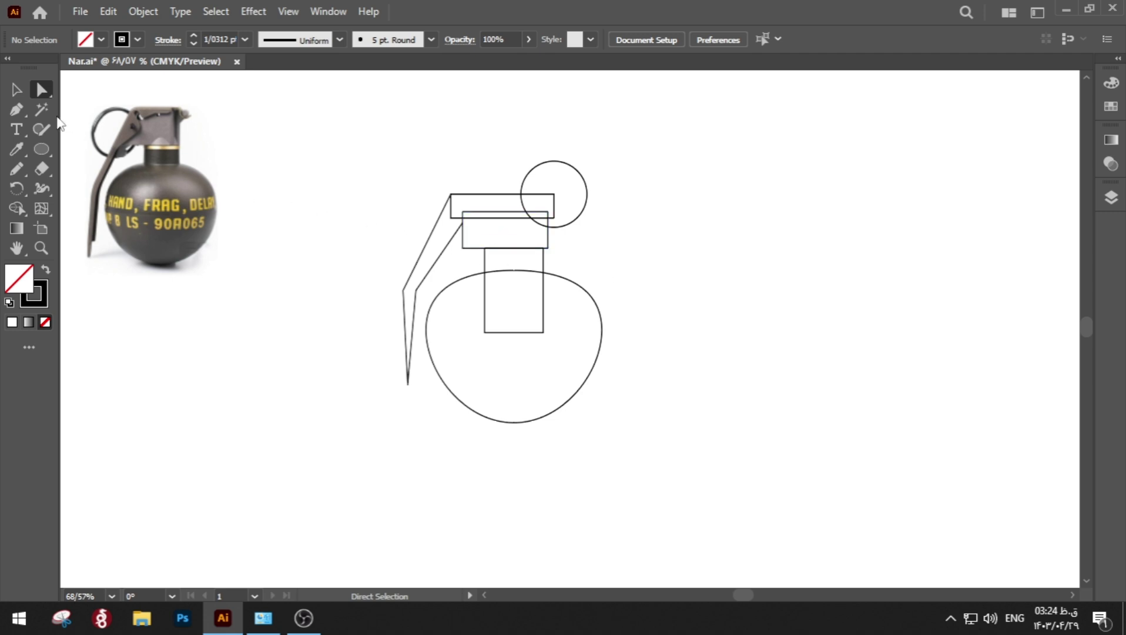
drag(558, 227, 567, 223)
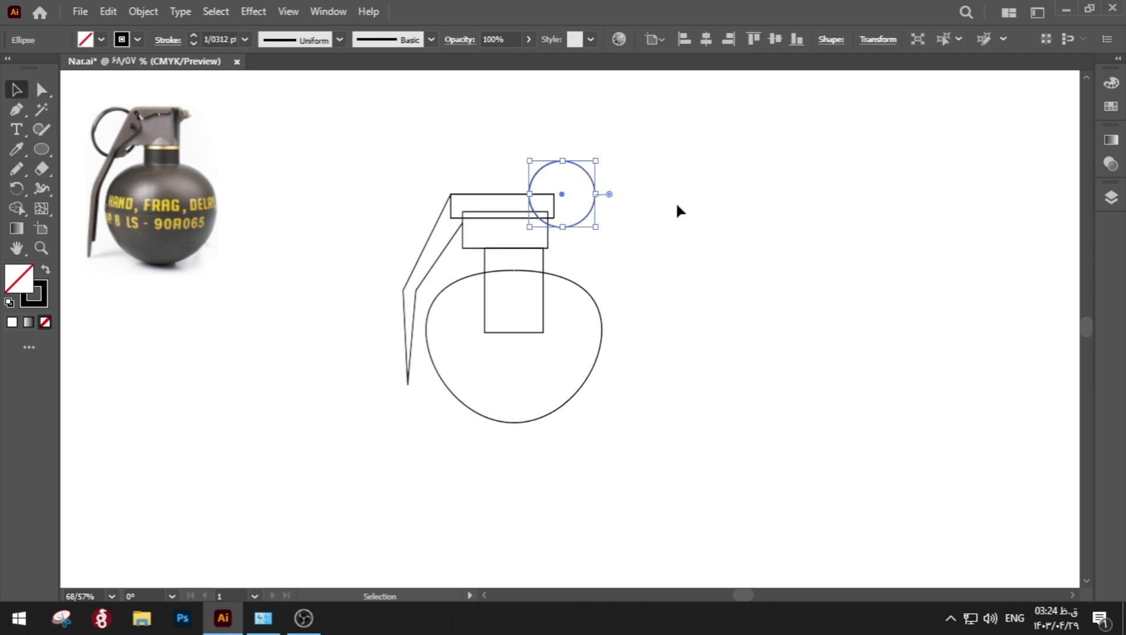
click(676, 201)
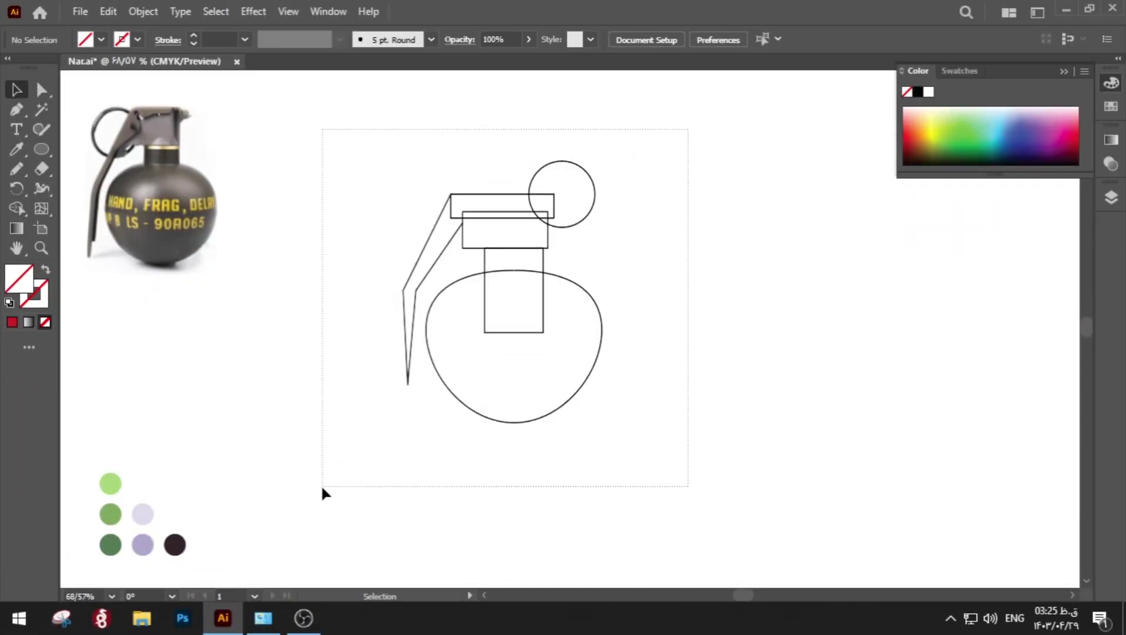
Sample the darkest palette colour for all grenade shapes and apply it to their strokes, leaving the fills empty.
key(i)
click(175, 544)
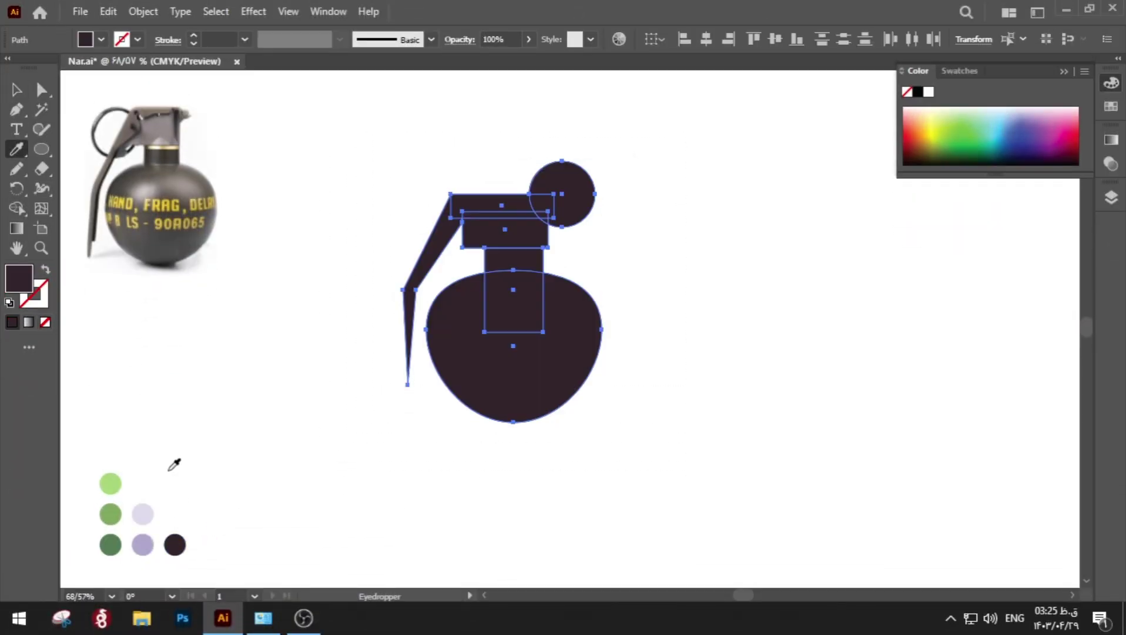
click(45, 270)
Apply the 5 pt. Round brush to the strokes of all grenade shapes.
click(390, 40)
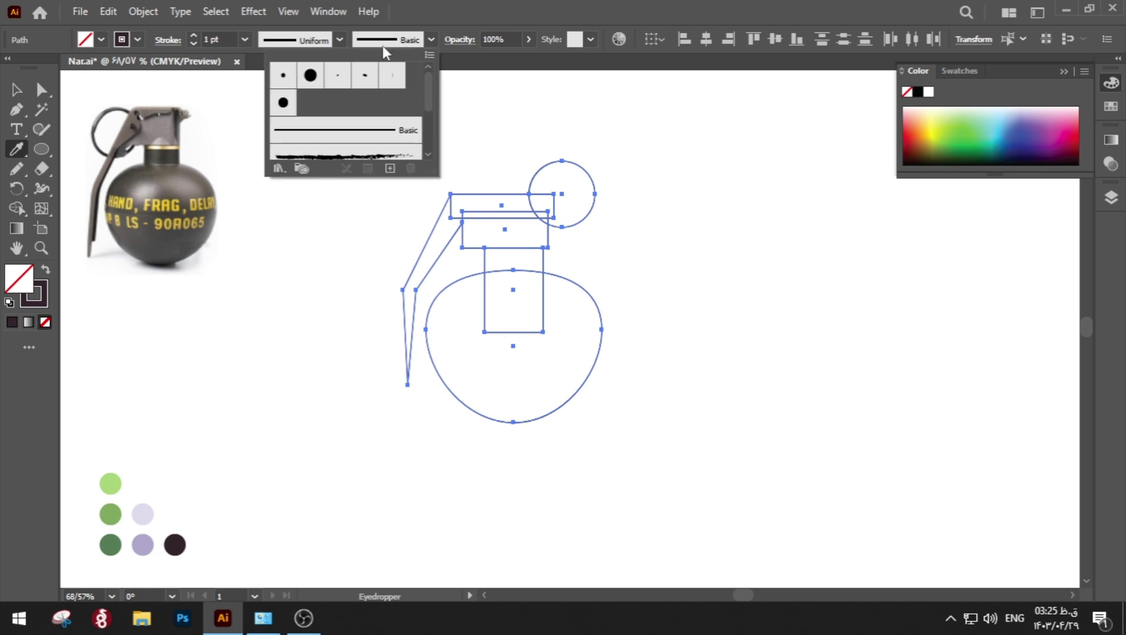
click(282, 76)
double_click(16, 90)
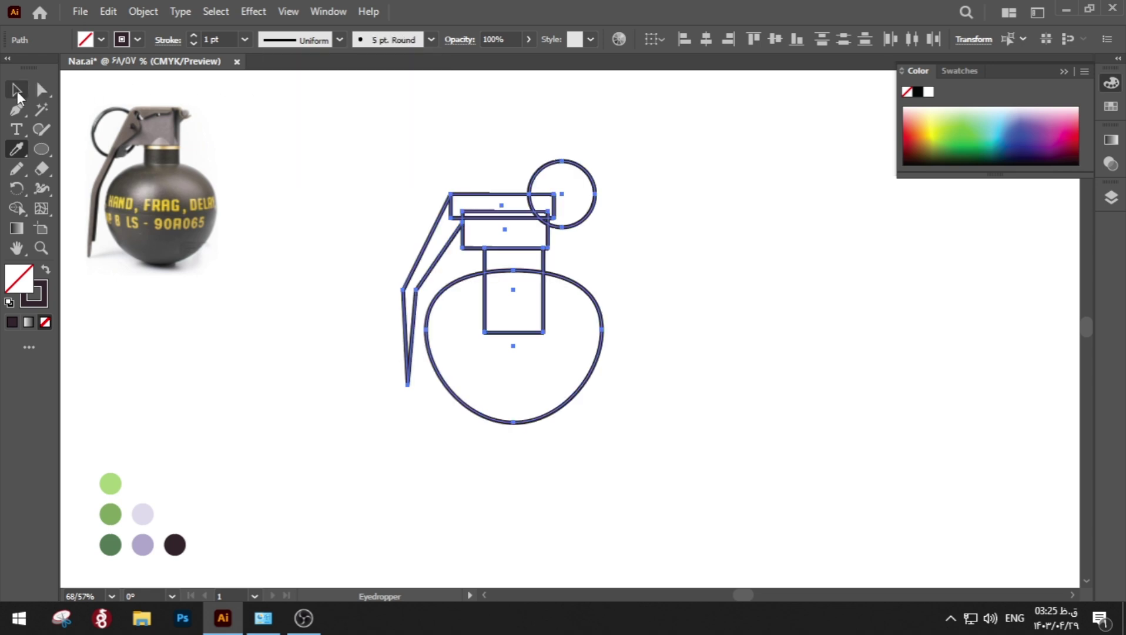
key(Escape)
Compare stroke weights of 3 pt and 2 pt on all grenade shapes and set them to 3 pt.
click(244, 40)
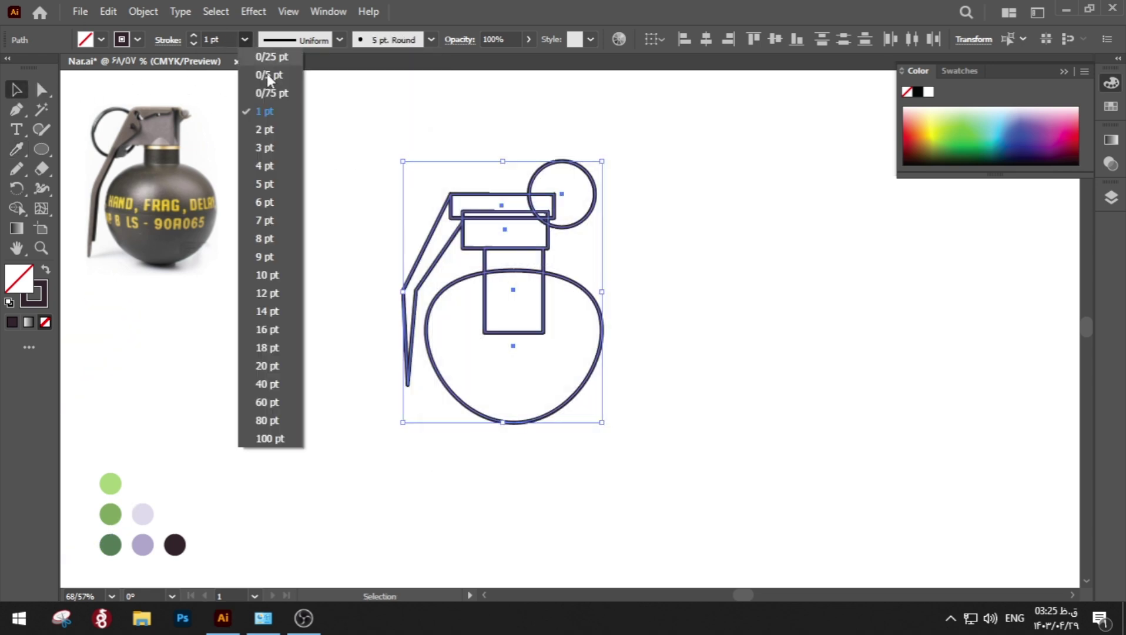
click(265, 148)
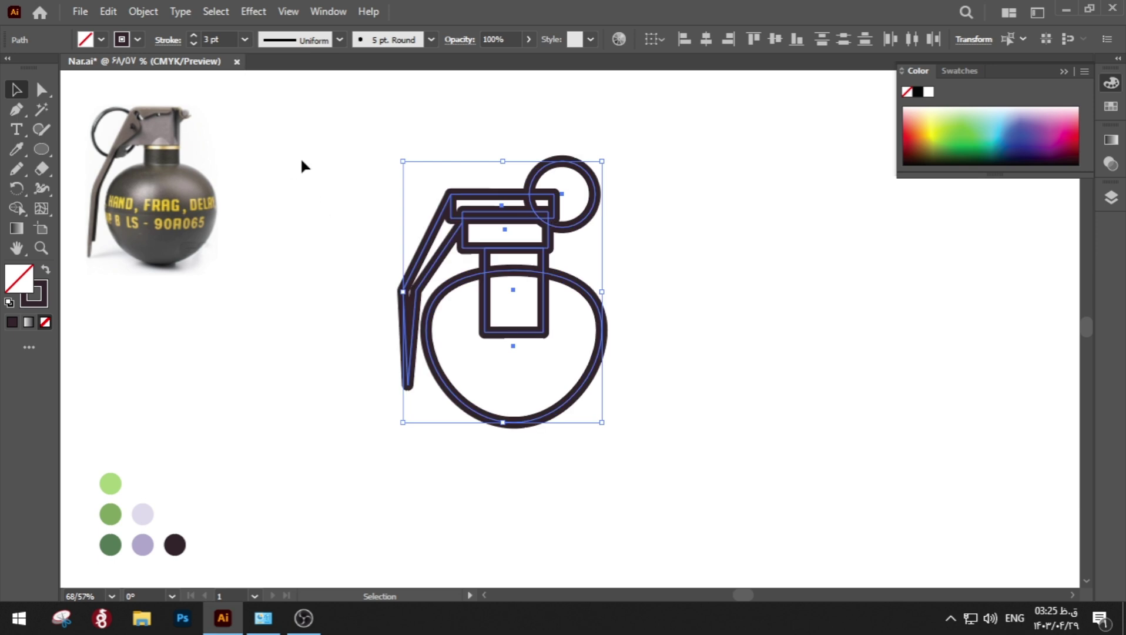
click(244, 40)
click(266, 130)
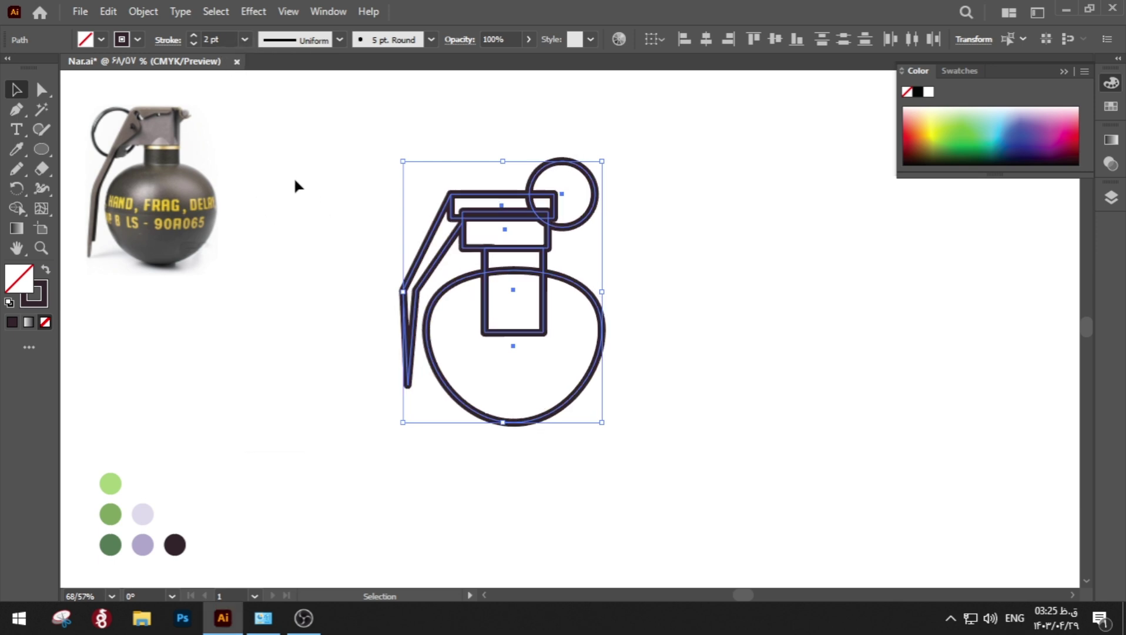
click(295, 182)
key(ctrl+a)
click(220, 38)
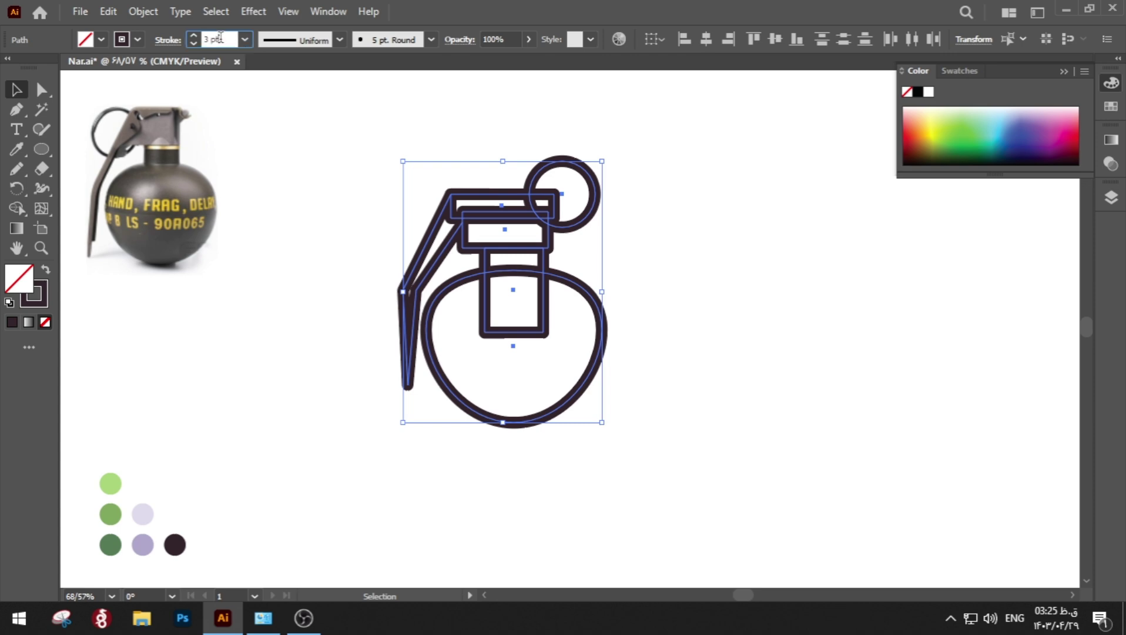
click(265, 184)
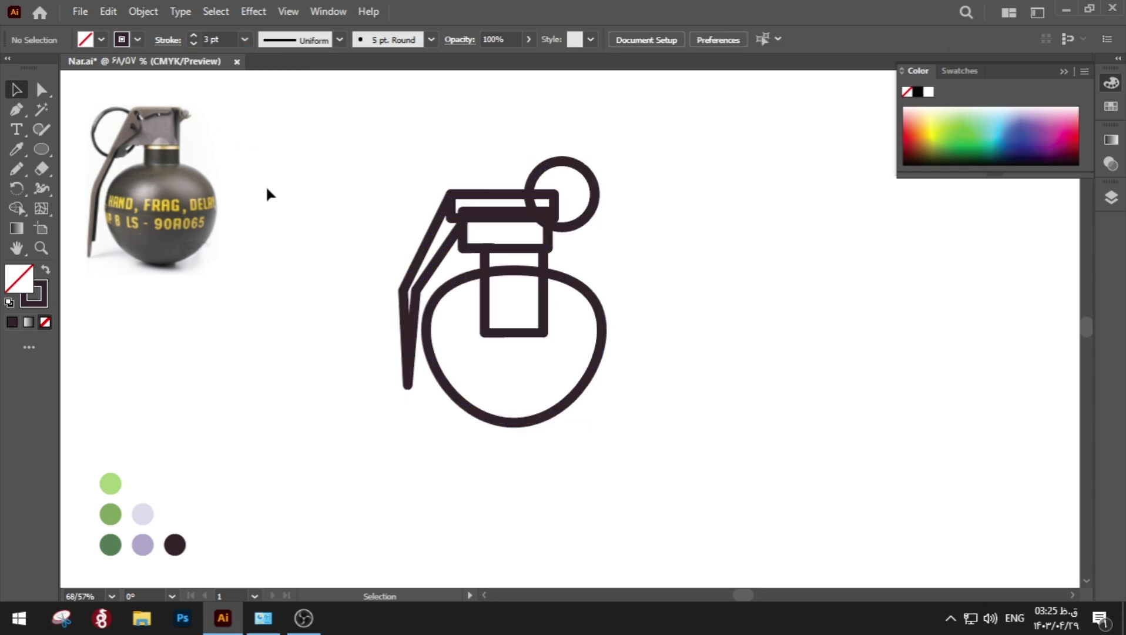
Merge the neck rectangle and the body into a single outline with the Shape Builder tool.
drag(663, 376, 481, 288)
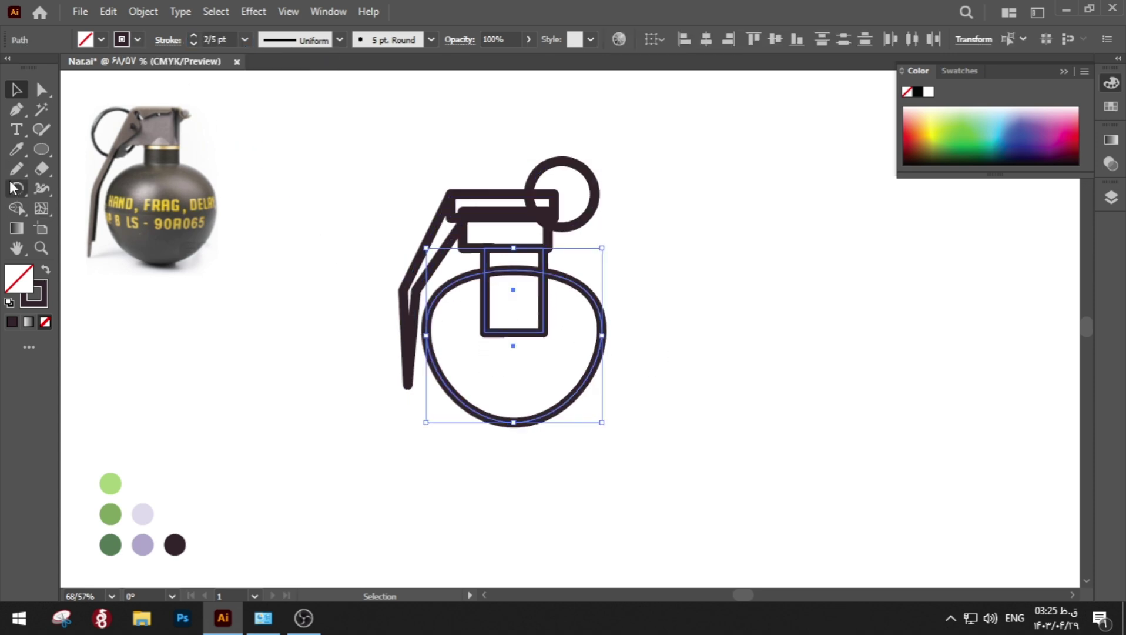
click(17, 208)
drag(498, 336, 503, 262)
key(a)
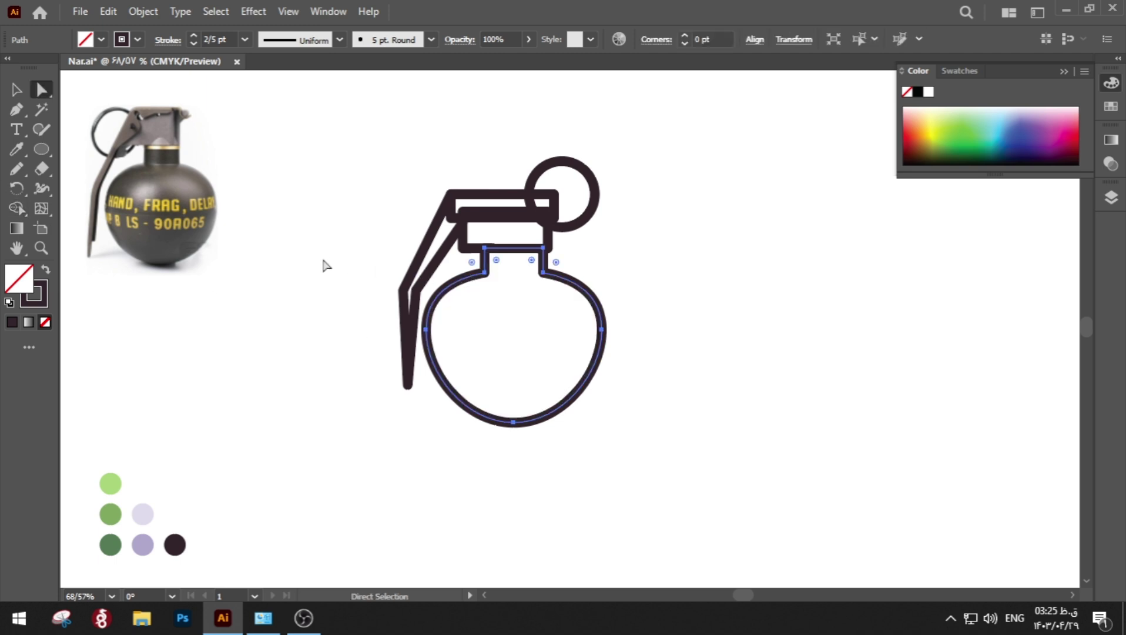
click(309, 260)
Draw a closed, downward-pointing wedge with the Pen tool at the inner left corner where the neck meets the body.
key(p)
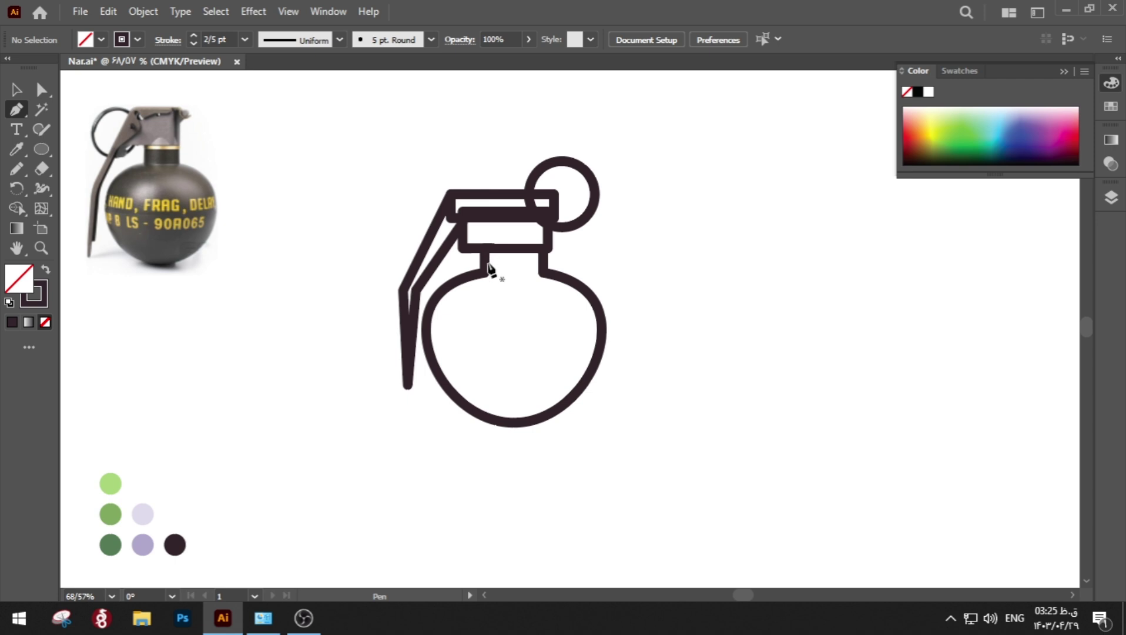
key(ctrl+space)
drag(487, 265, 746, 341)
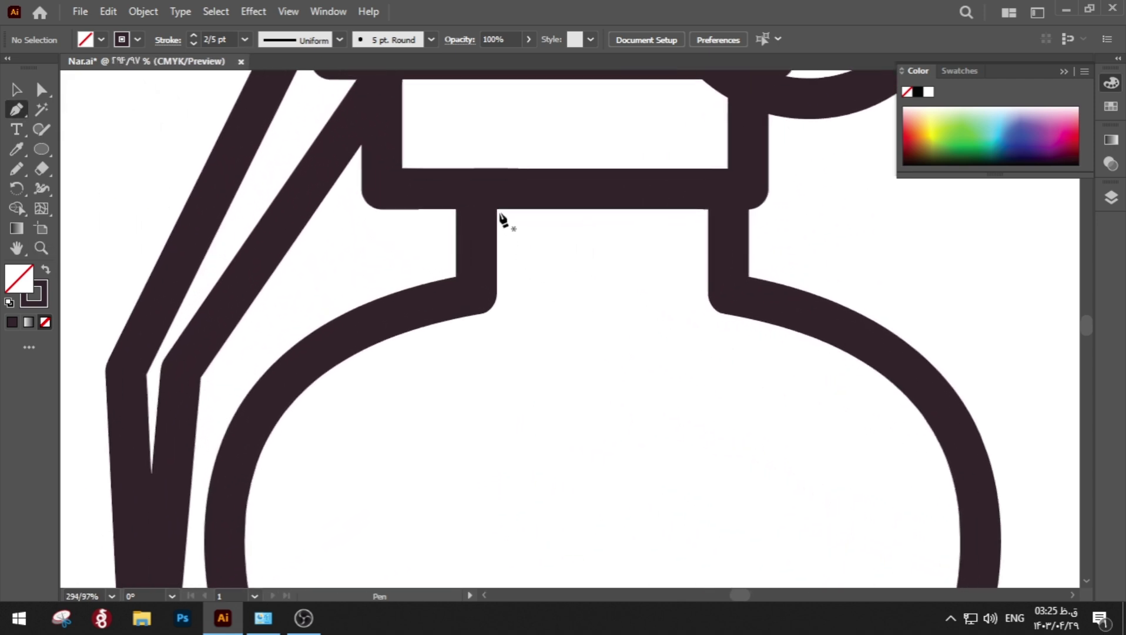
click(497, 205)
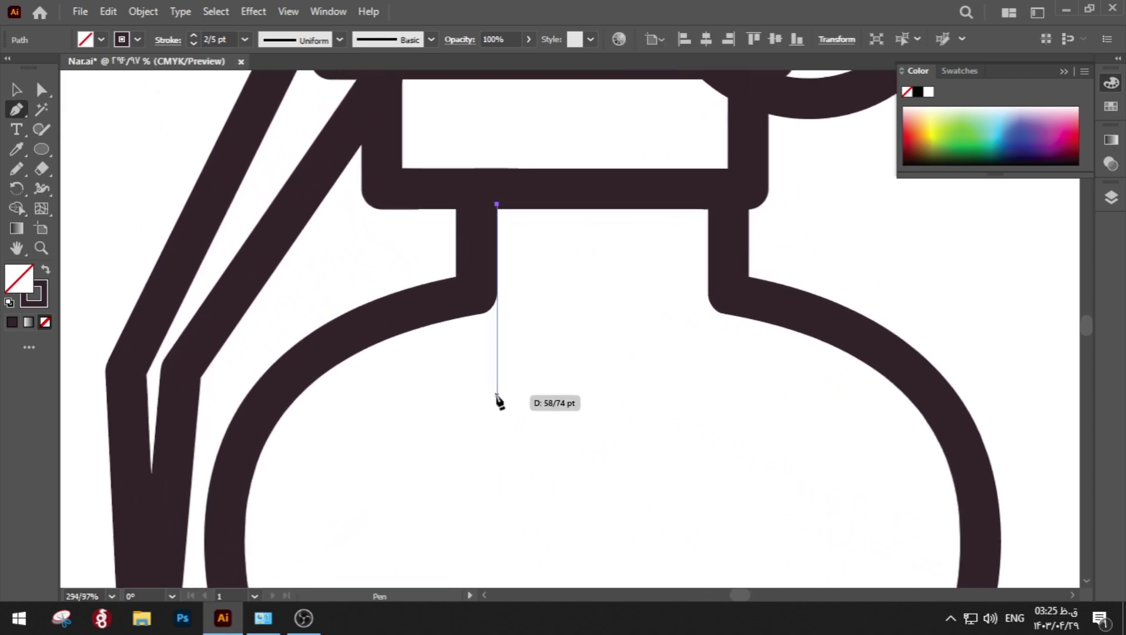
click(497, 394)
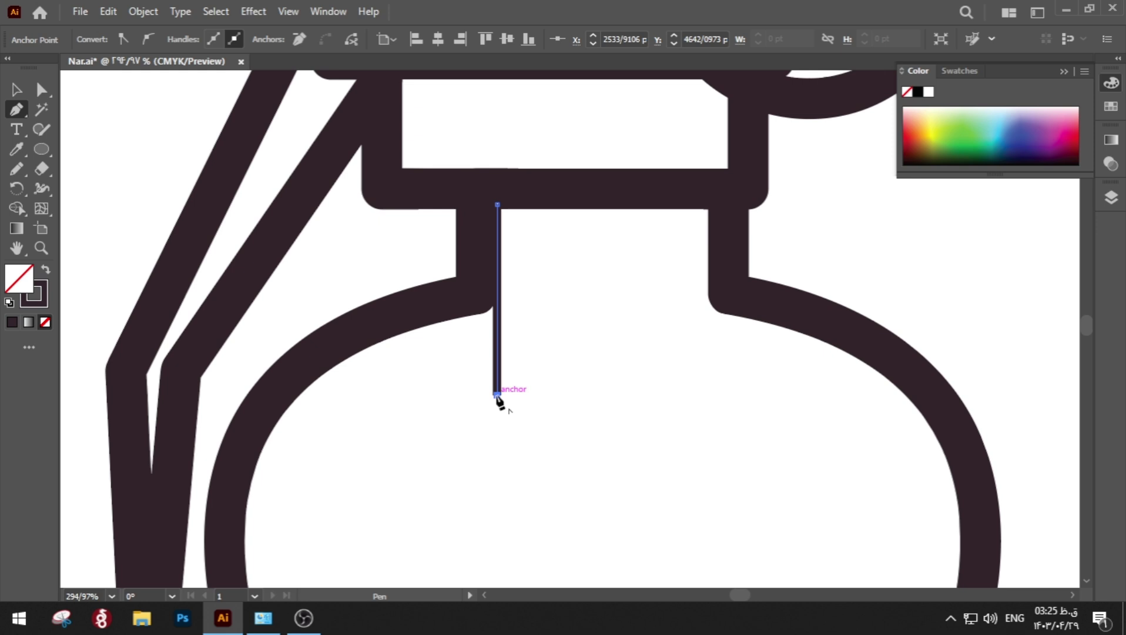
click(468, 294)
click(469, 204)
click(497, 204)
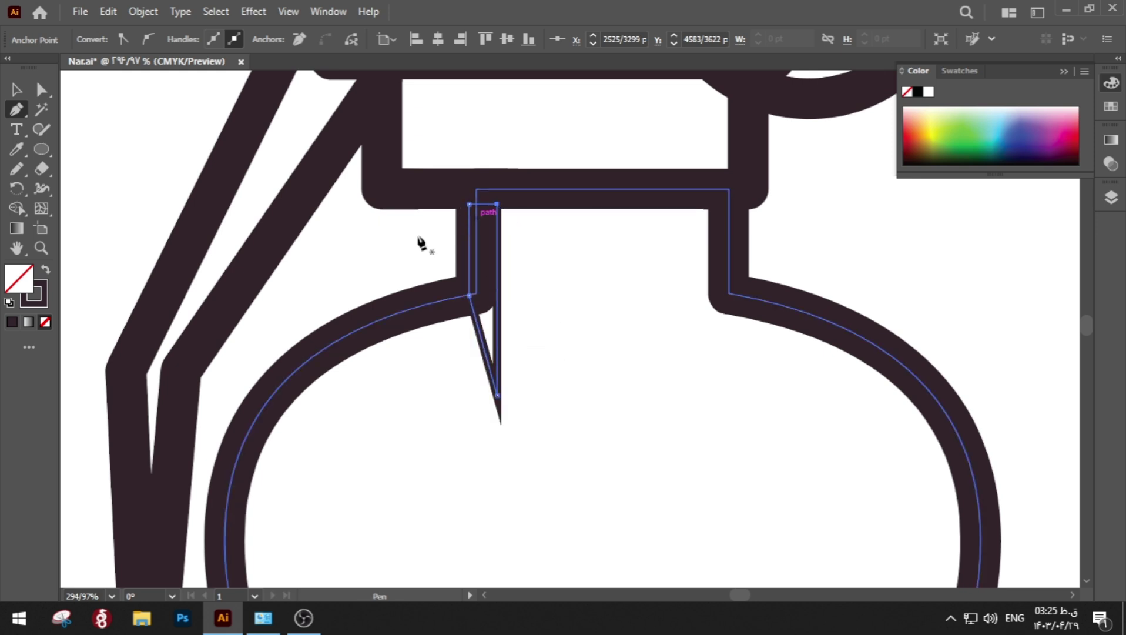
Swap the left wedge's fill and stroke so it has a solid dark fill and no stroke.
key(shift+x)
key(a)
click(124, 264)
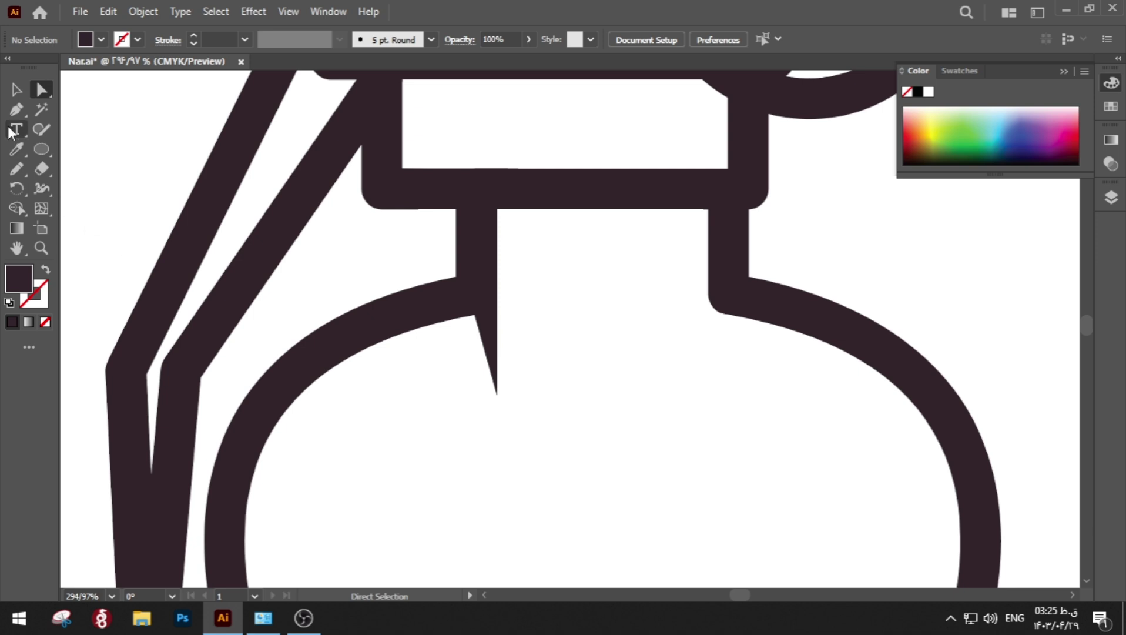
click(498, 205)
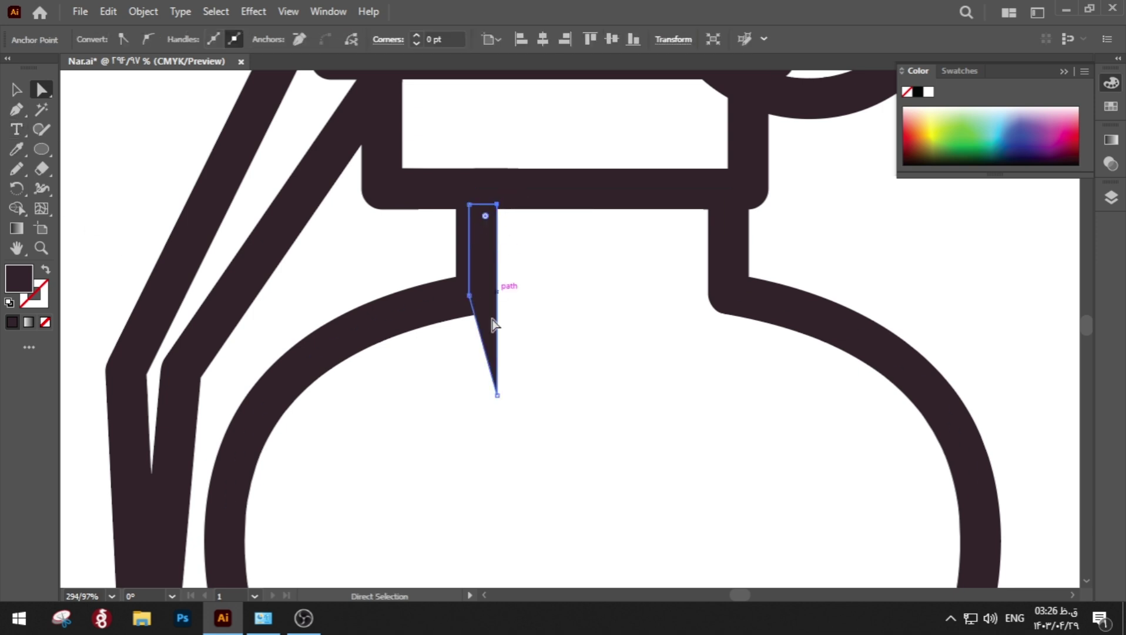
click(463, 410)
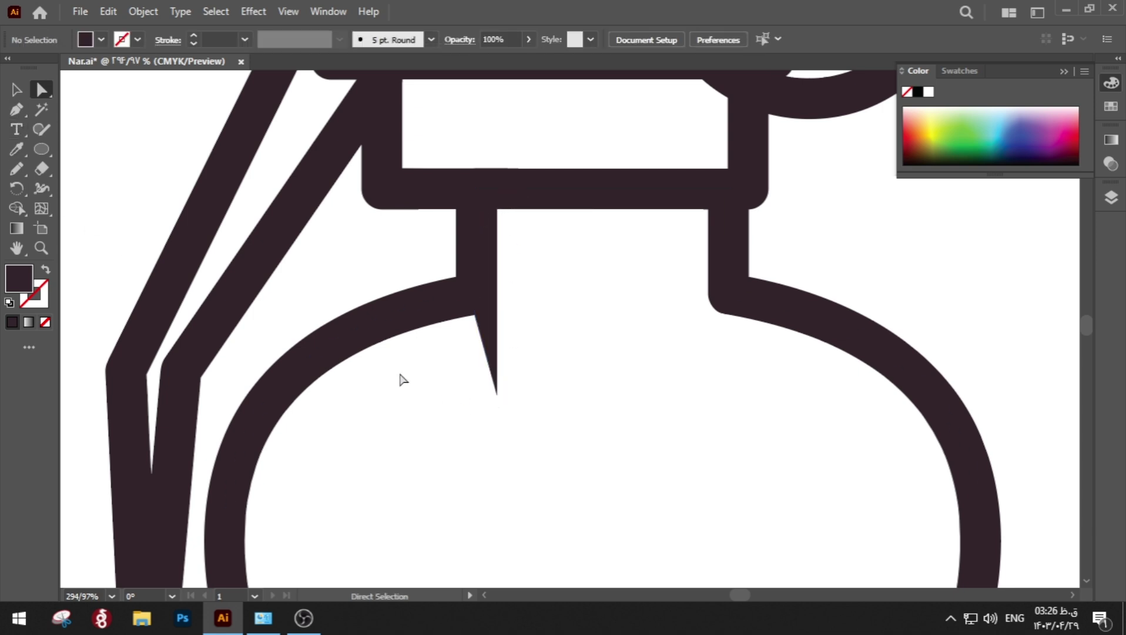
Draw a solid dark triangular wedge at the inner right corner of the neck, pointing towards the centre.
key(p)
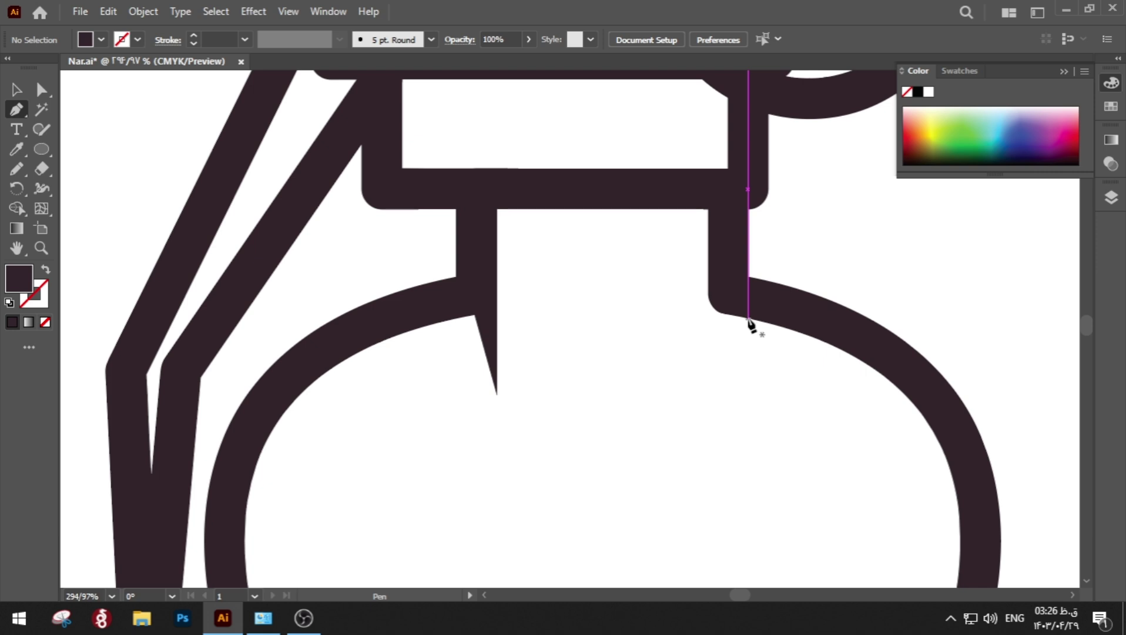
click(724, 314)
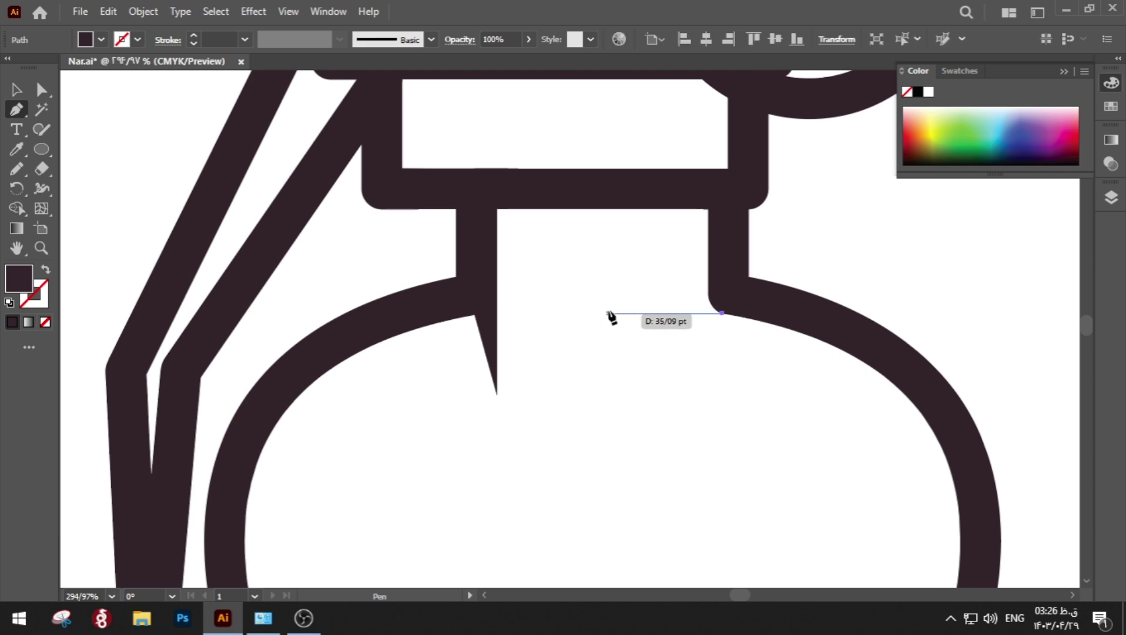
click(608, 313)
click(730, 280)
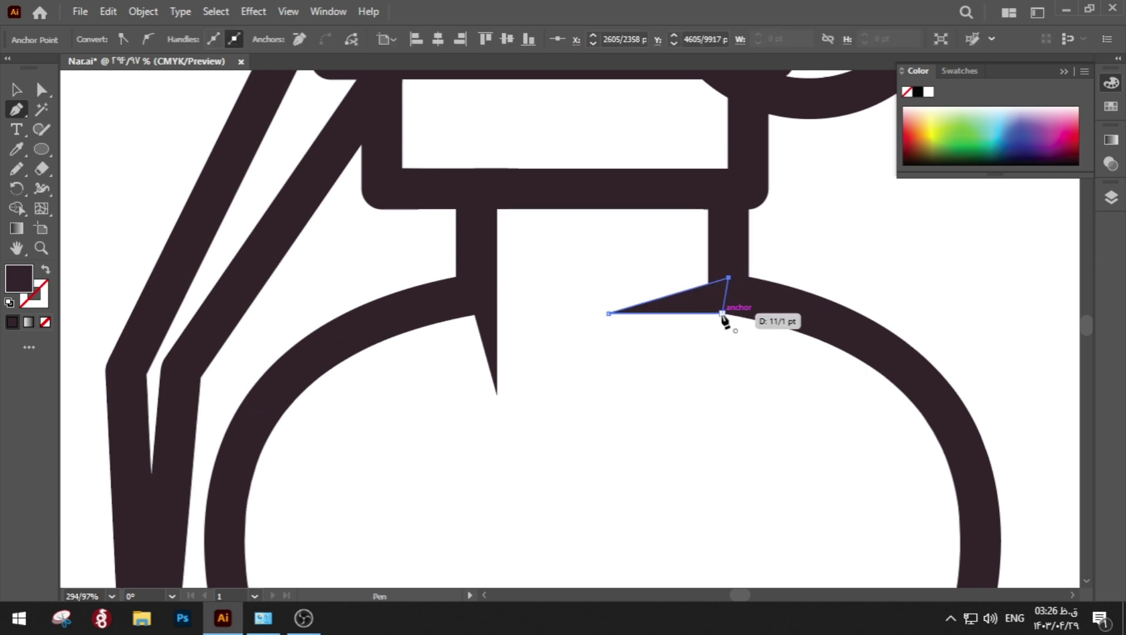
click(723, 313)
key(a)
click(721, 343)
Reshape the right neck wedge by shortening its pointed tip and adjusting the tip's height.
key(z)
scroll(718, 344, down, 1)
key(a)
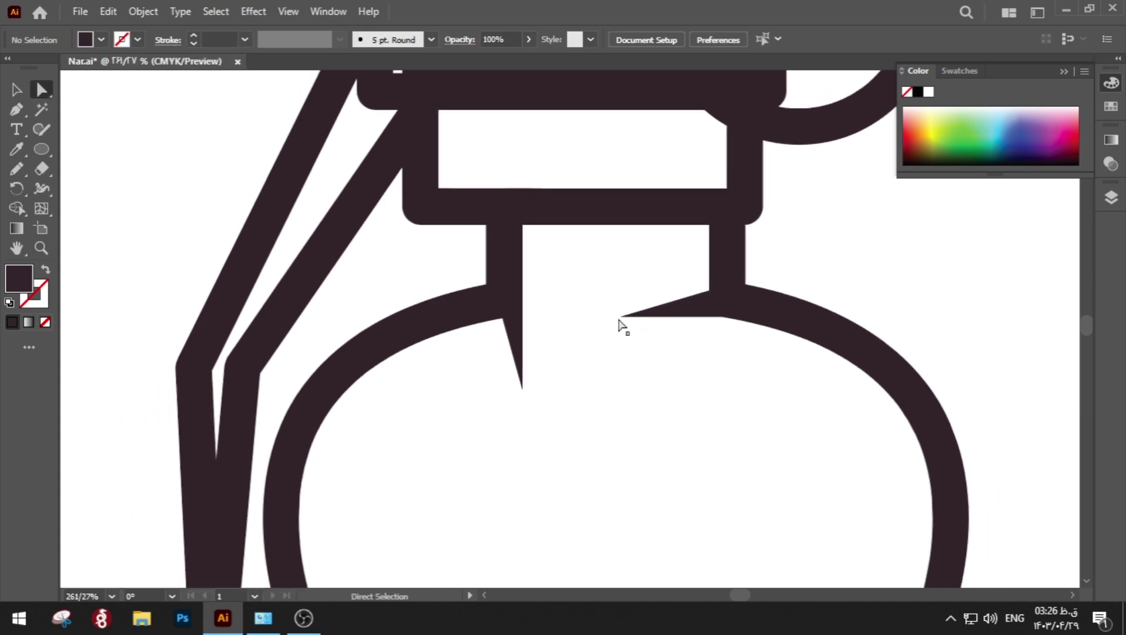
click(620, 313)
click(630, 354)
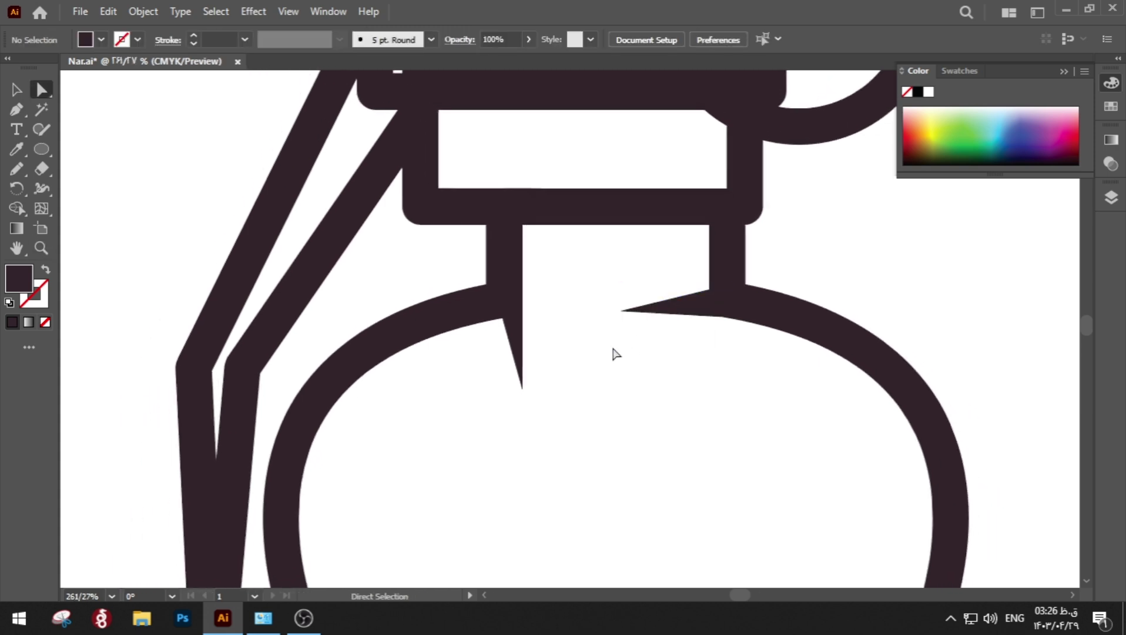
drag(600, 332, 652, 290)
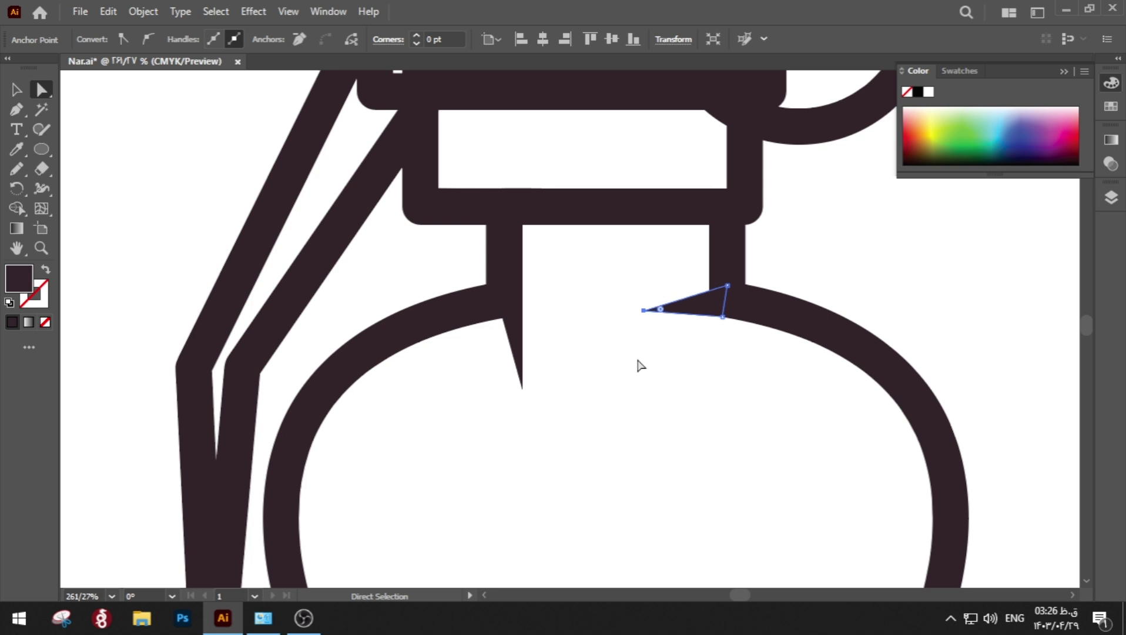
key(Down)
key(Down)
click(640, 365)
Fill a copy of the grenade's body outline with the medium green from the palette, without a stroke.
key(z)
drag(626, 363, 361, 293)
key(space)
drag(357, 298, 287, 324)
key(space)
key(a)
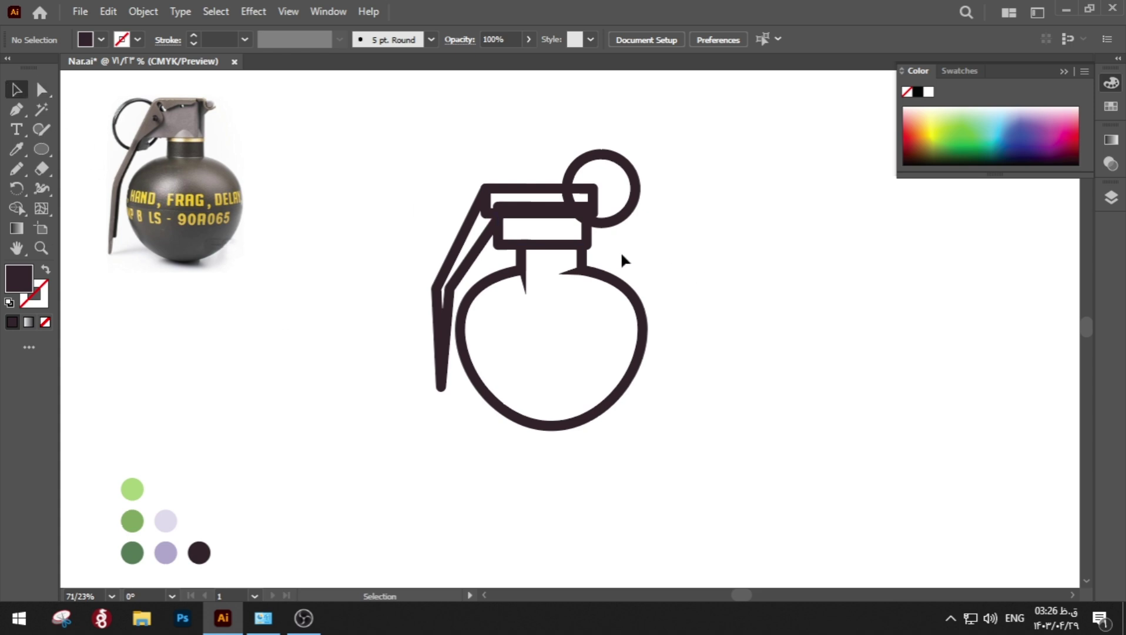
click(617, 276)
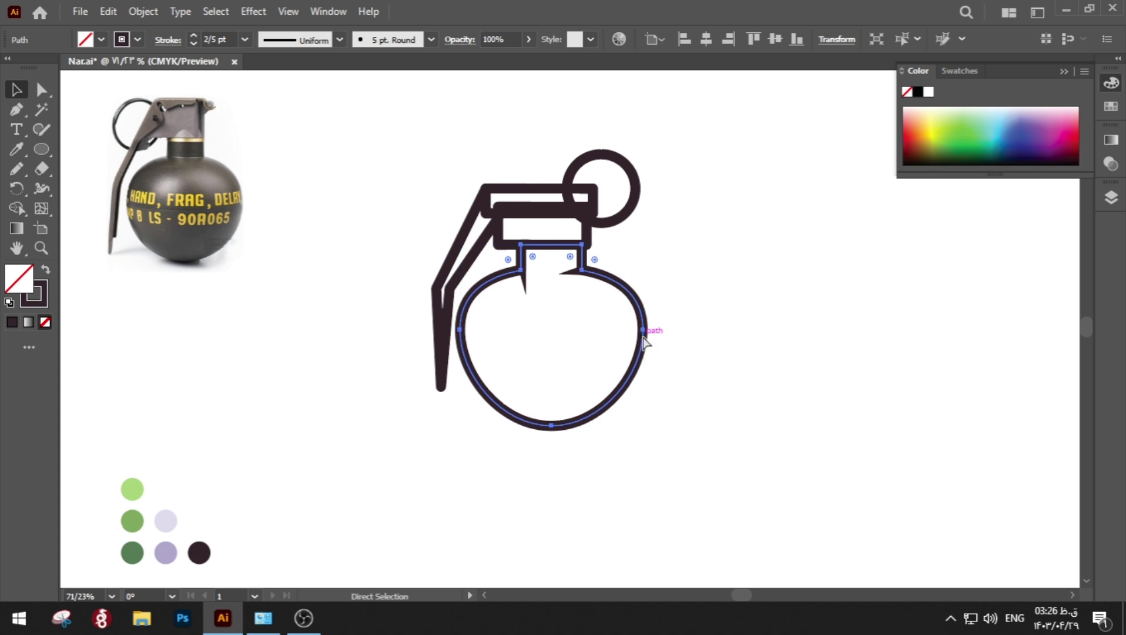
key(v)
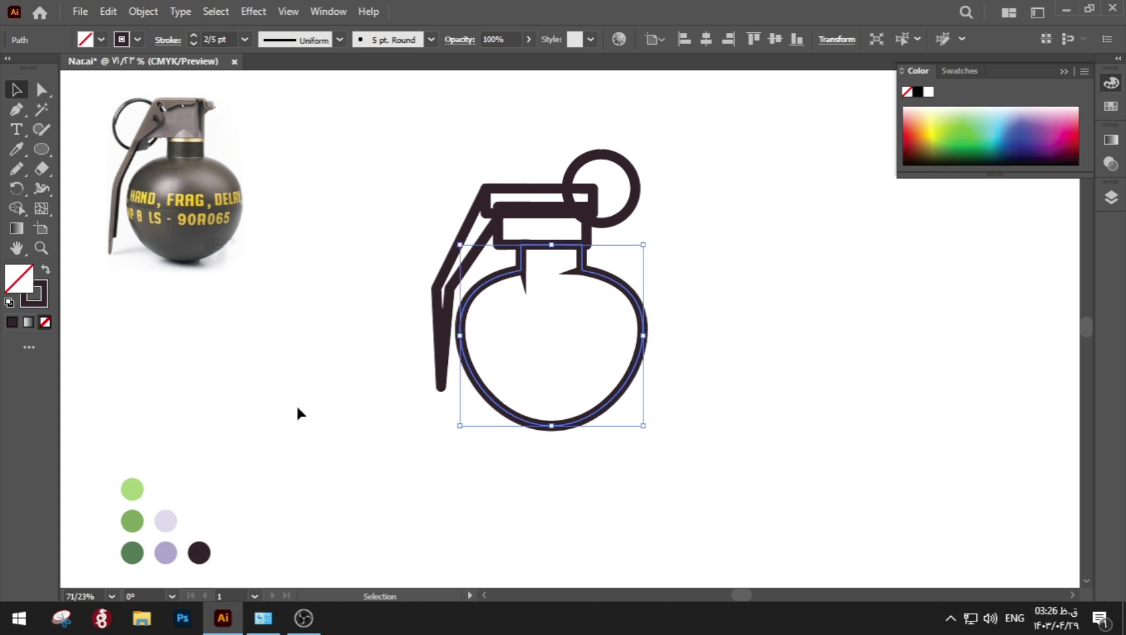
key(o)
key(i)
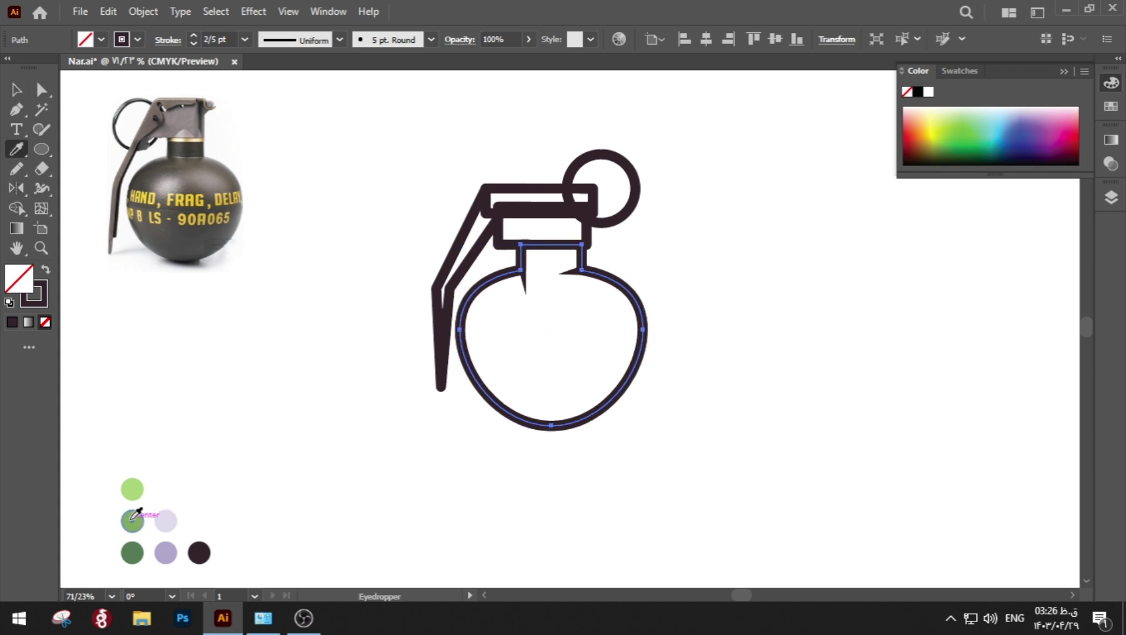
click(132, 520)
Send the green body fill backward in the stacking order.
right_click(346, 411)
mouse_move(454, 329)
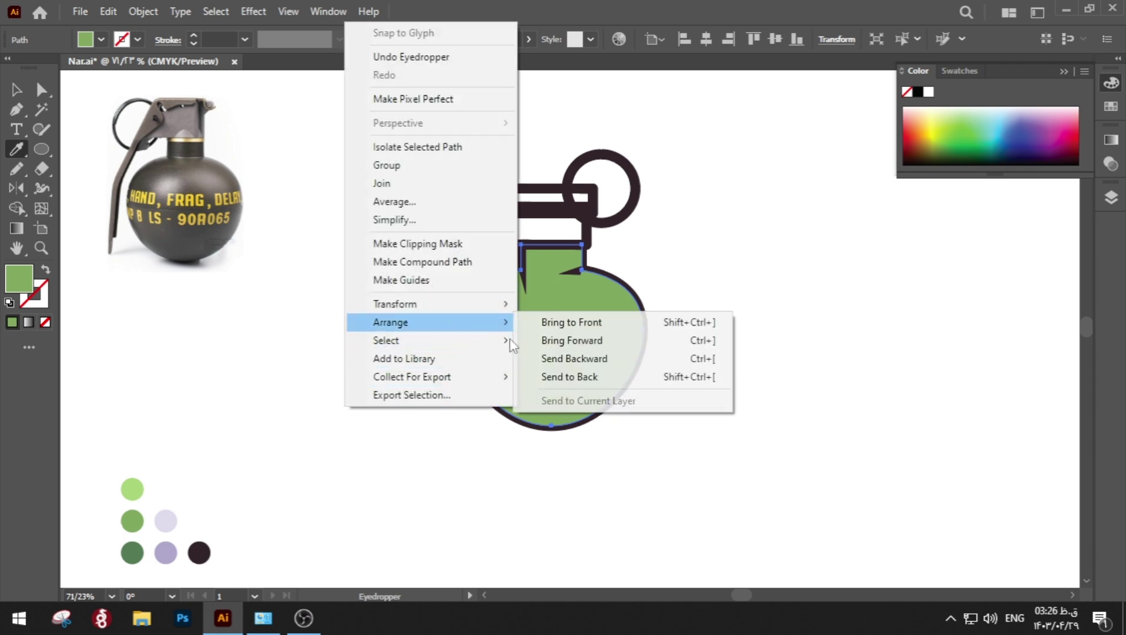
click(649, 356)
key(v)
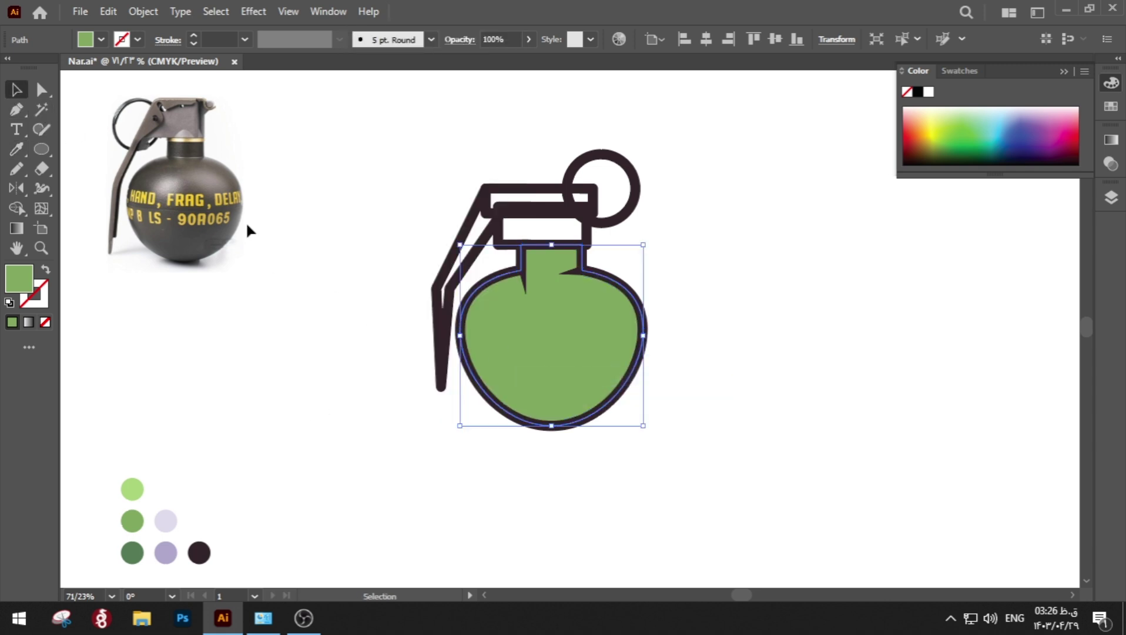
click(257, 235)
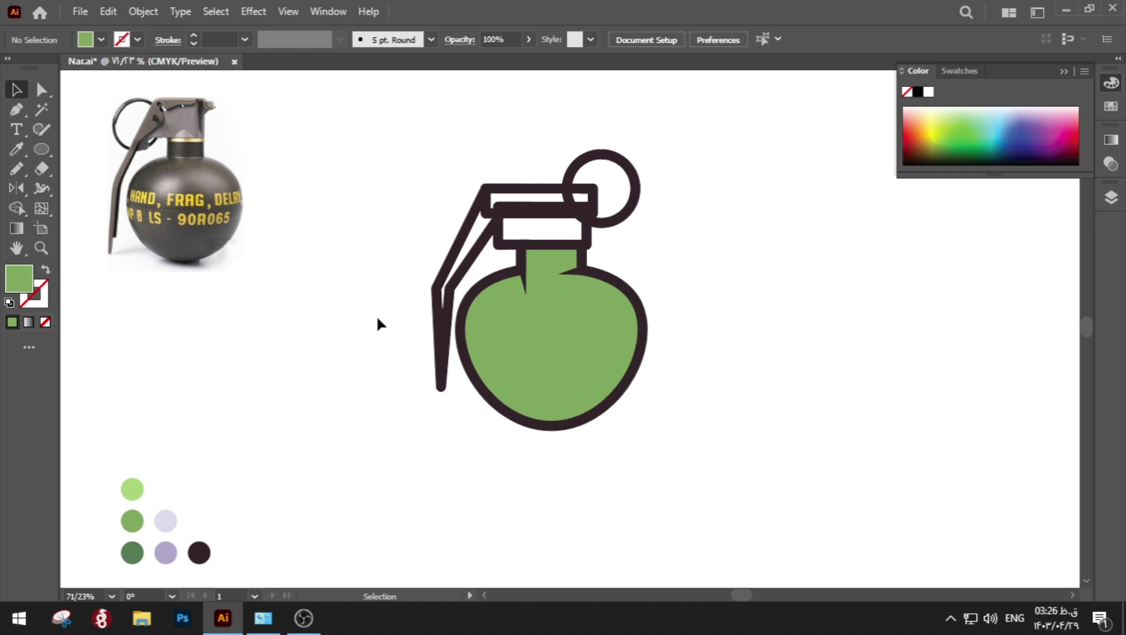
Fine-tune the dark wedge at the right corner of the neck on the green body.
key(a)
click(579, 270)
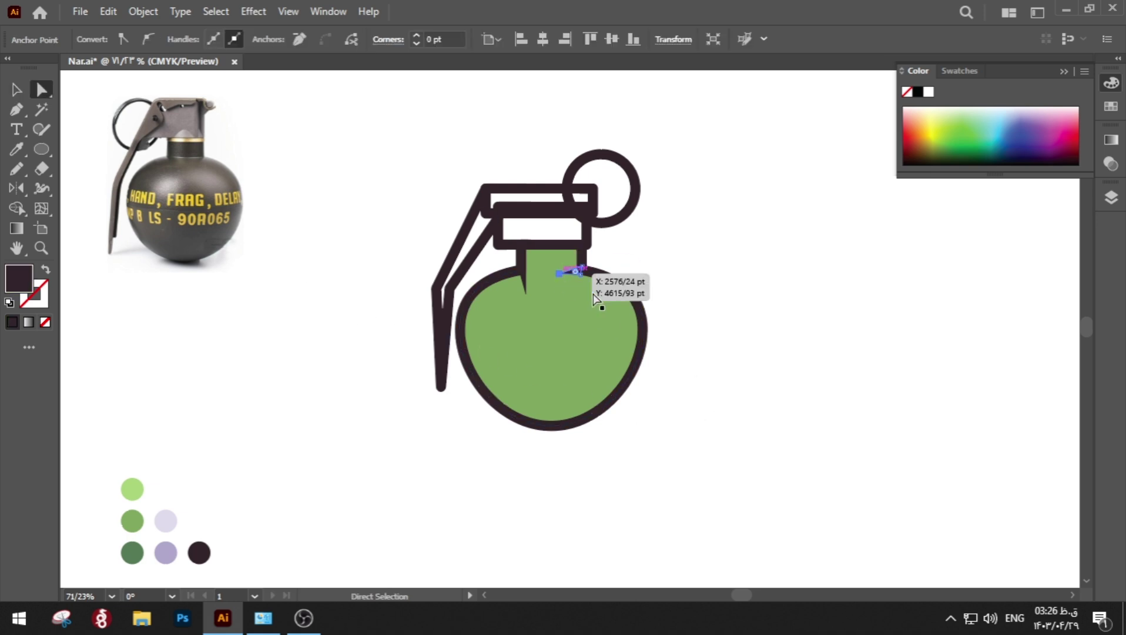
click(681, 311)
key(v)
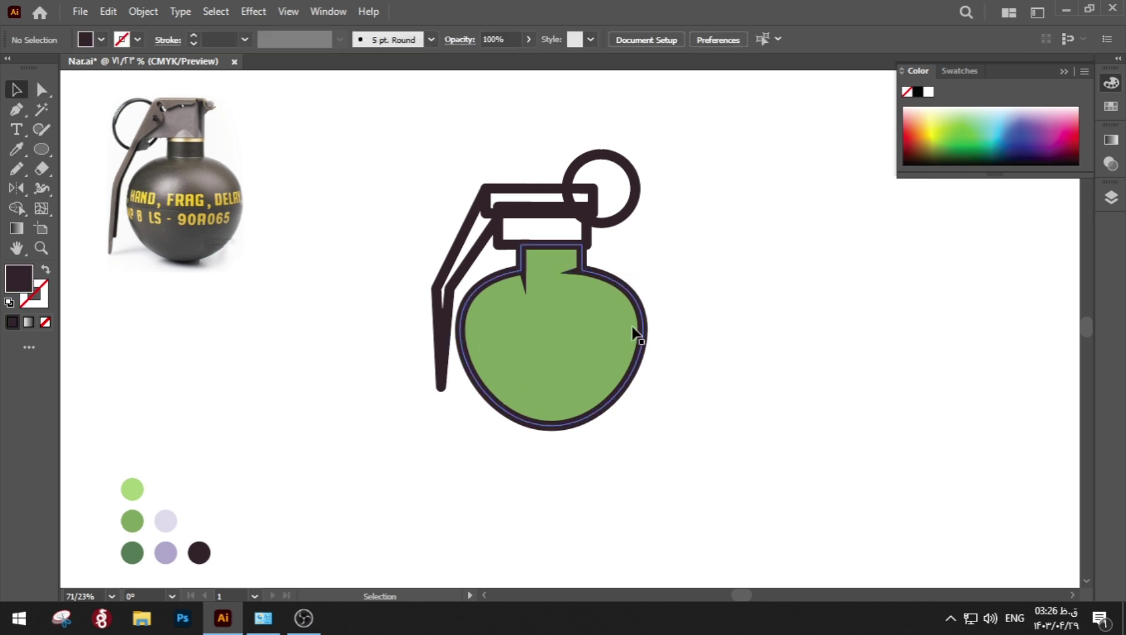
Make two horizontally offset copies of the green body beside the grenade and cut them down to a right-hand crescent.
drag(561, 330, 814, 330)
drag(811, 330, 781, 330)
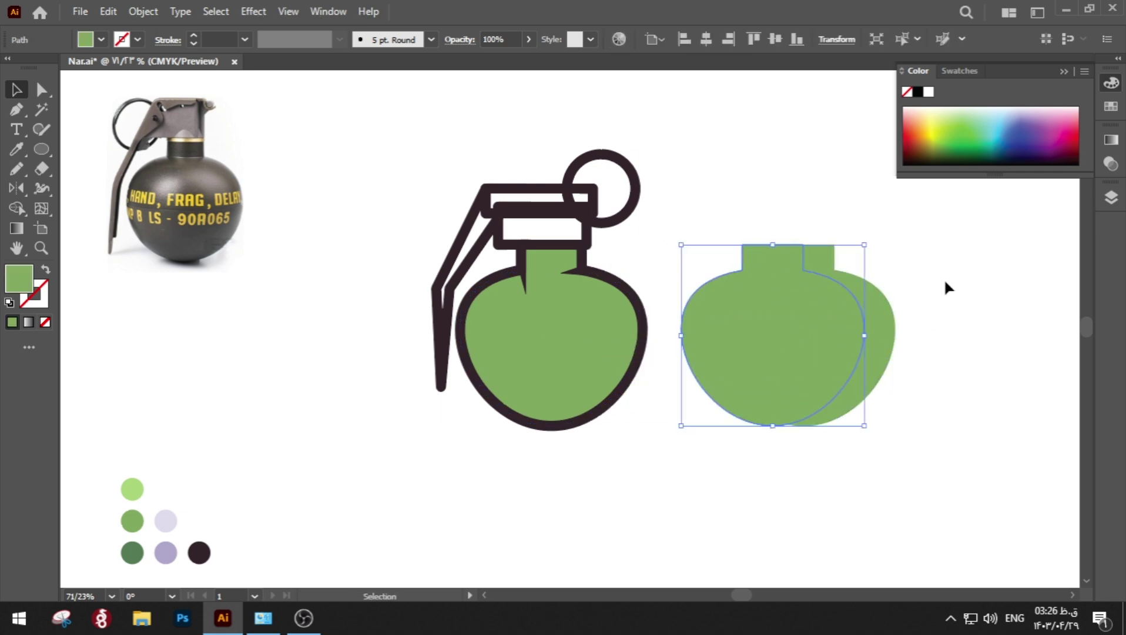
drag(945, 282, 789, 351)
key(shift+m)
Fill the crescent with the dark green from the palette and place it as a shadow along the body's right edge.
key(i)
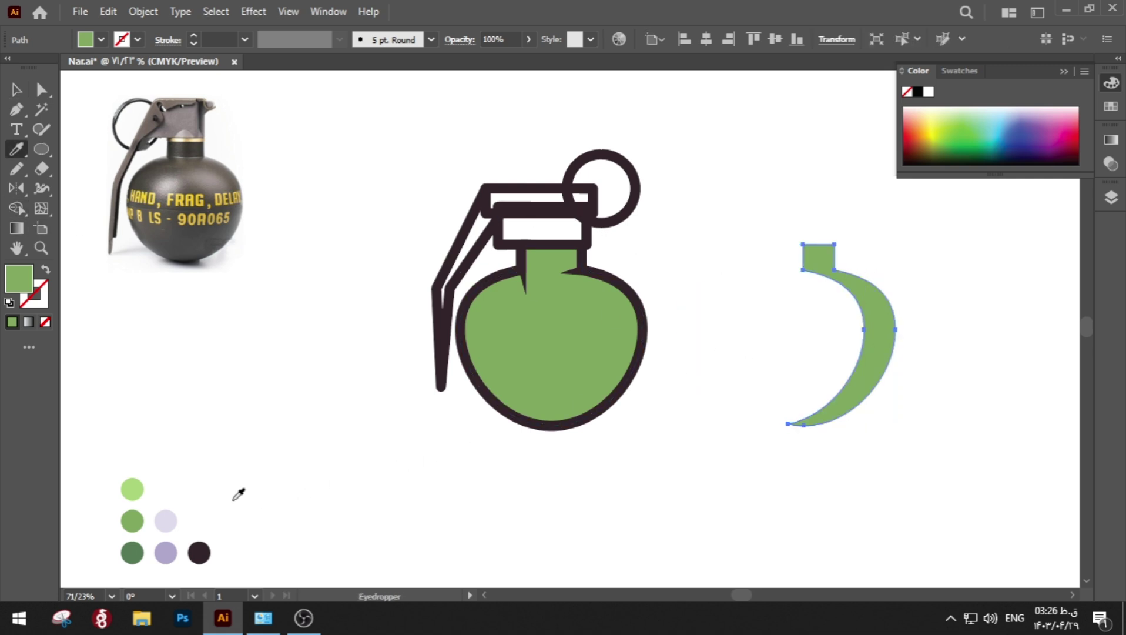
click(137, 548)
key(v)
drag(859, 399, 602, 403)
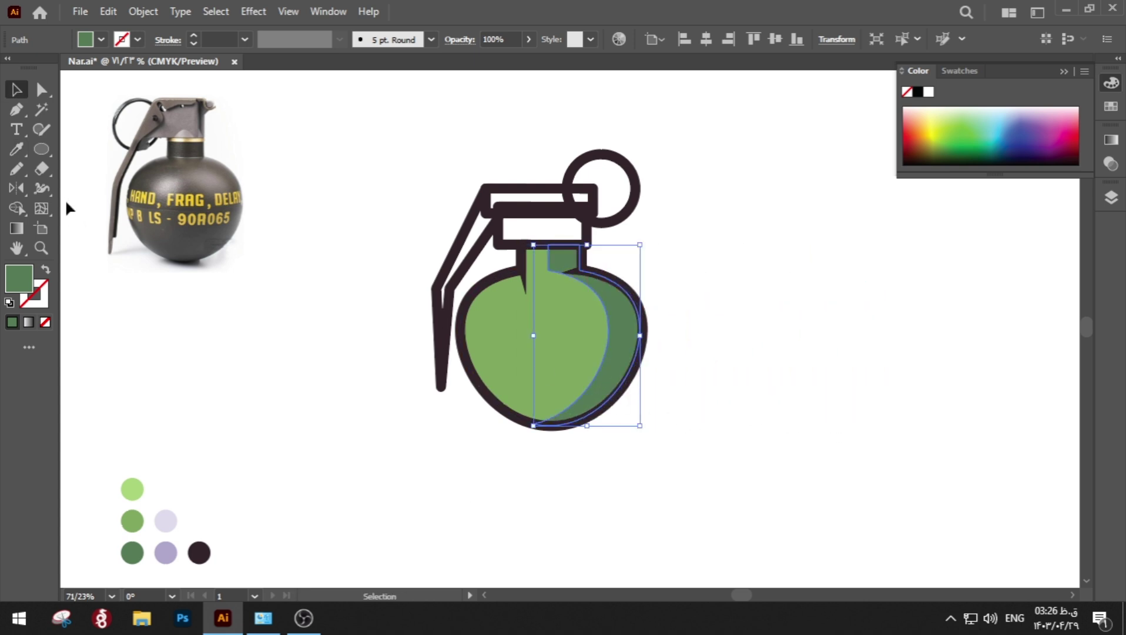
Erase the part of the dark green shadow that covers the neck.
click(41, 168)
drag(361, 154, 671, 271)
key(a)
click(724, 314)
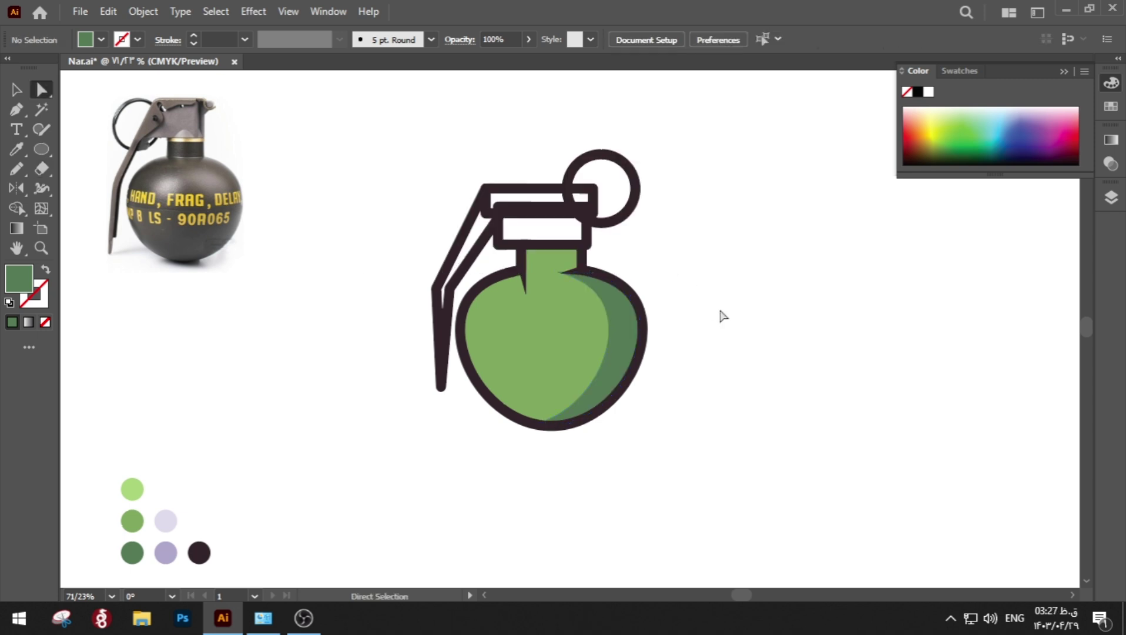
Nudge the tip at the shadow's upper end, beside the right neck wedge, slightly inward.
mouse_move(559, 275)
mouse_down()
mouse_move(571, 281)
mouse_move(562, 272)
mouse_up()
click(690, 281)
key(v)
click(609, 332)
click(716, 367)
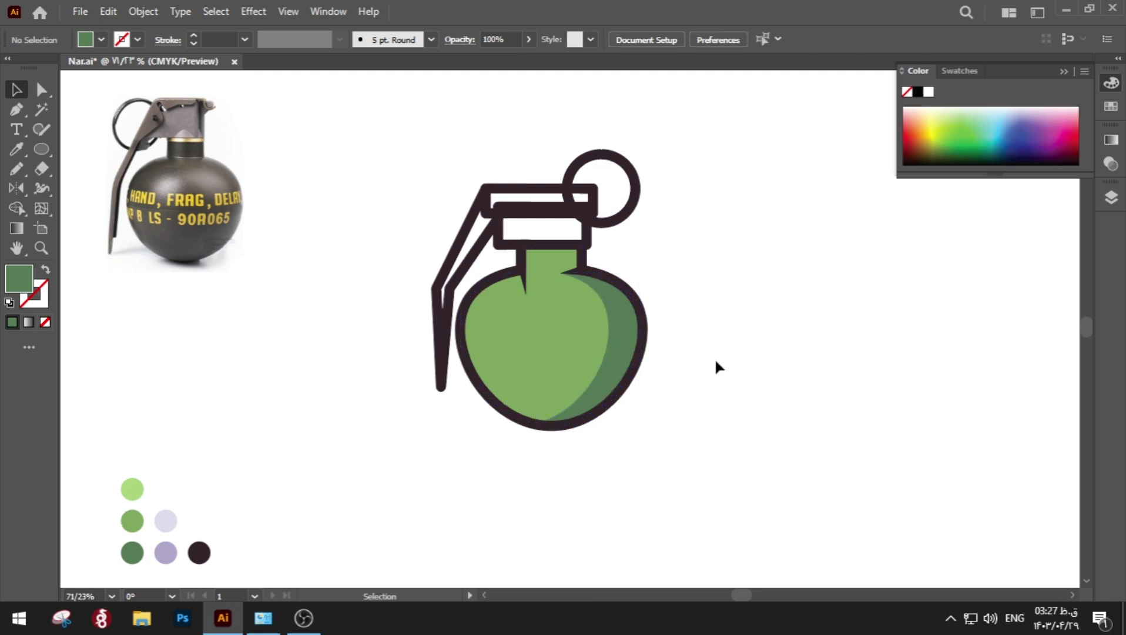
Draw a dark green rectangle covering the grenade's neck.
drag(45, 150, 85, 149)
drag(519, 245, 583, 272)
key(v)
click(617, 254)
Cut the neck rectangle and paste it directly in front of the green body fill, beneath the dark outlines.
click(536, 253)
key(Delete)
double_click(560, 312)
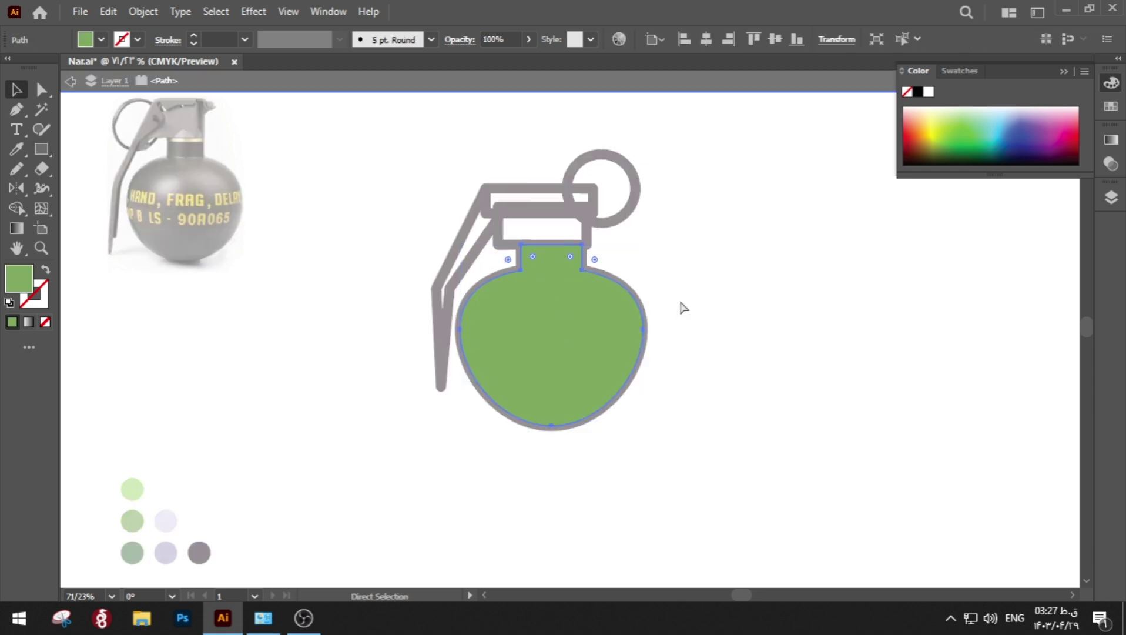
key(ctrl+f)
double_click(707, 369)
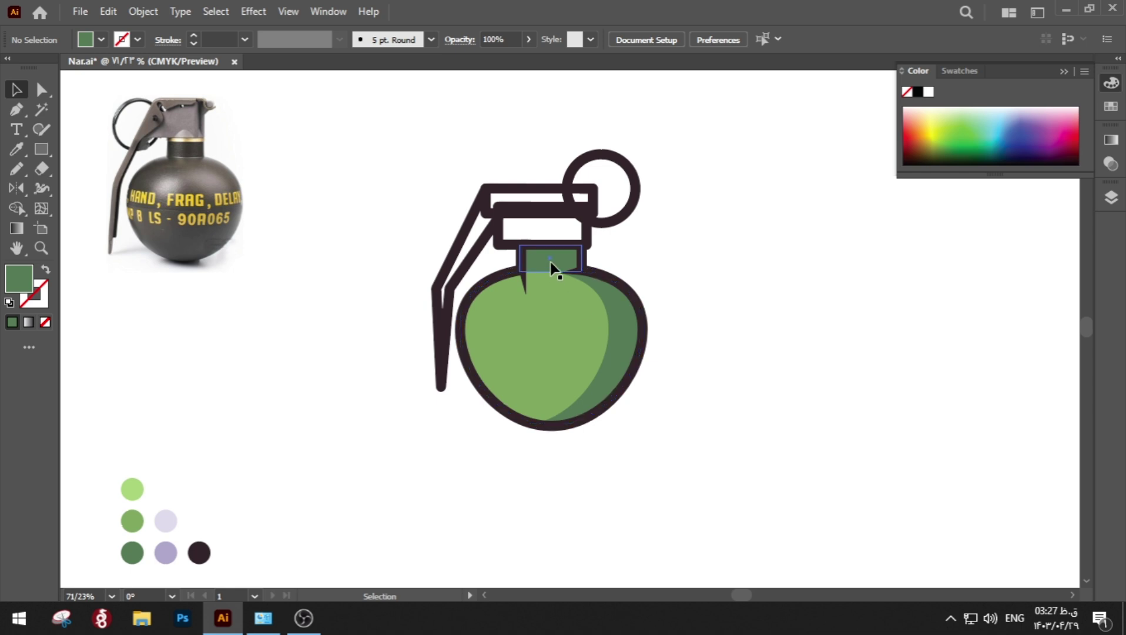
Add a narrow vertical strip on the neck's right side, fill it with the body's medium green and slim it down.
key(z)
click(42, 149)
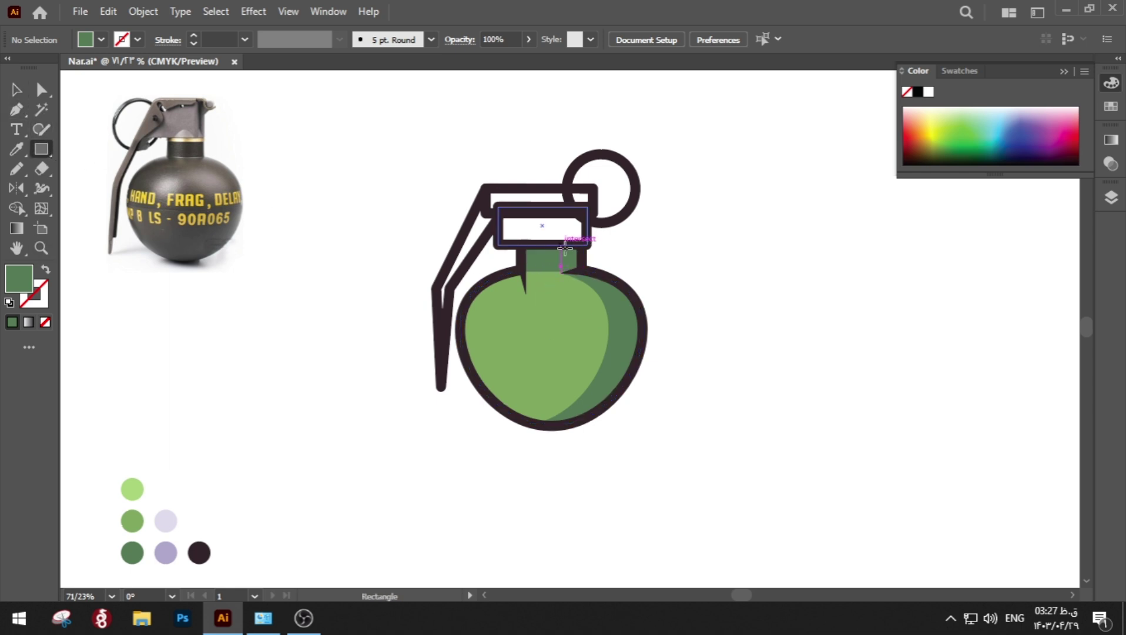
mouse_move(561, 243)
mouse_down()
mouse_move(576, 272)
mouse_move(562, 262)
mouse_up()
key(i)
click(557, 311)
key(v)
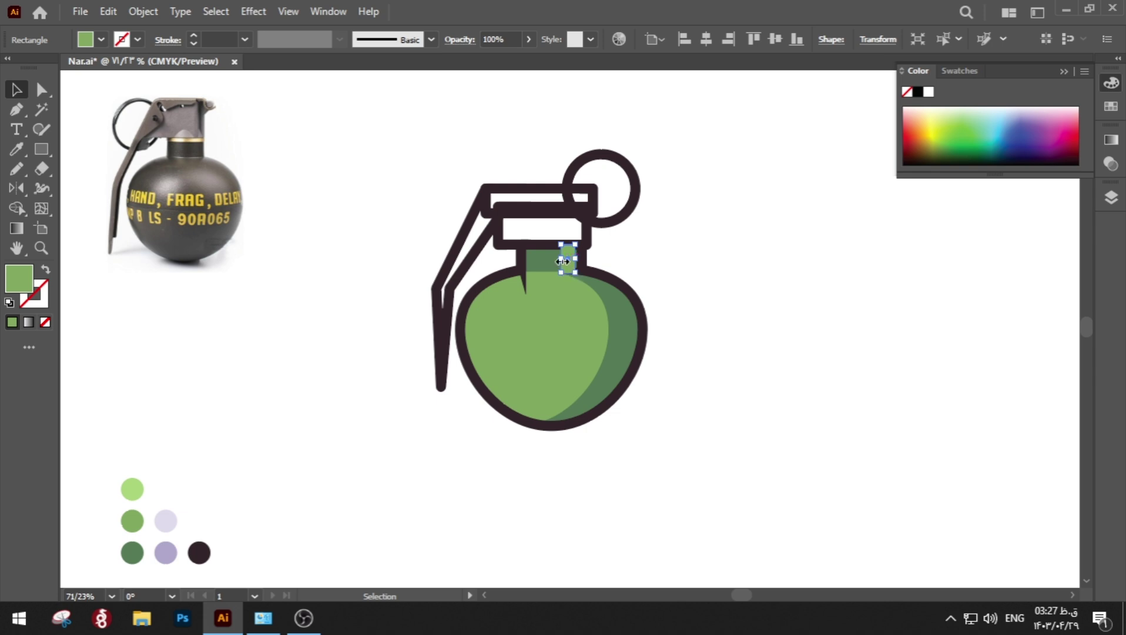
drag(563, 261, 568, 260)
click(635, 265)
Cut the medium green strip and restack it directly in front of the dark green neck rectangle.
click(570, 261)
key(ctrl+x)
click(552, 256)
double_click(563, 261)
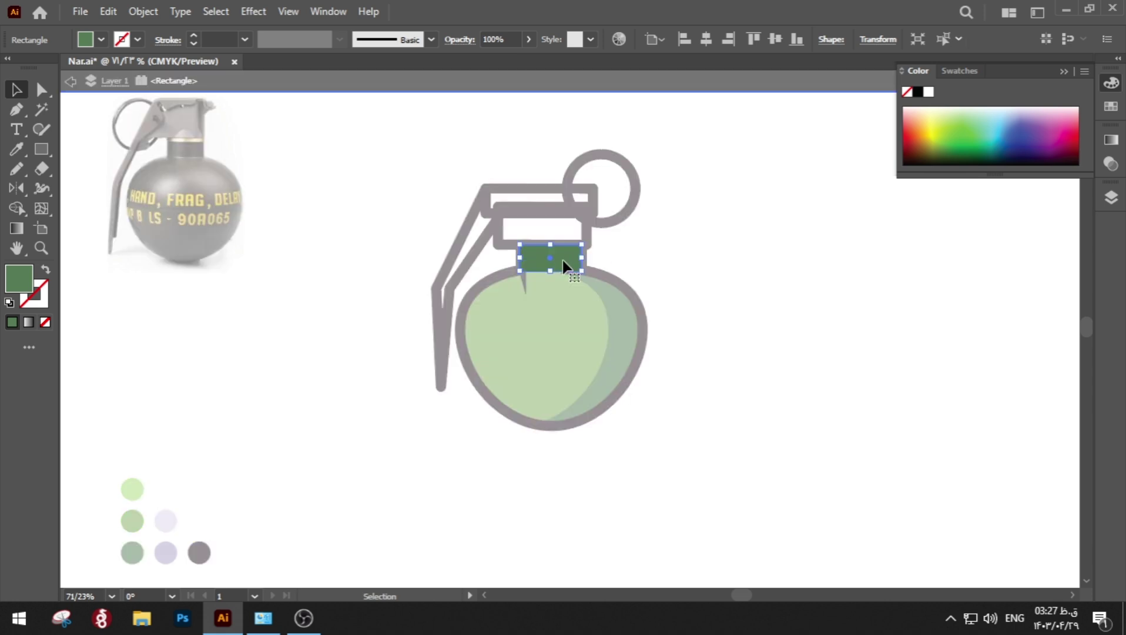
double_click(661, 322)
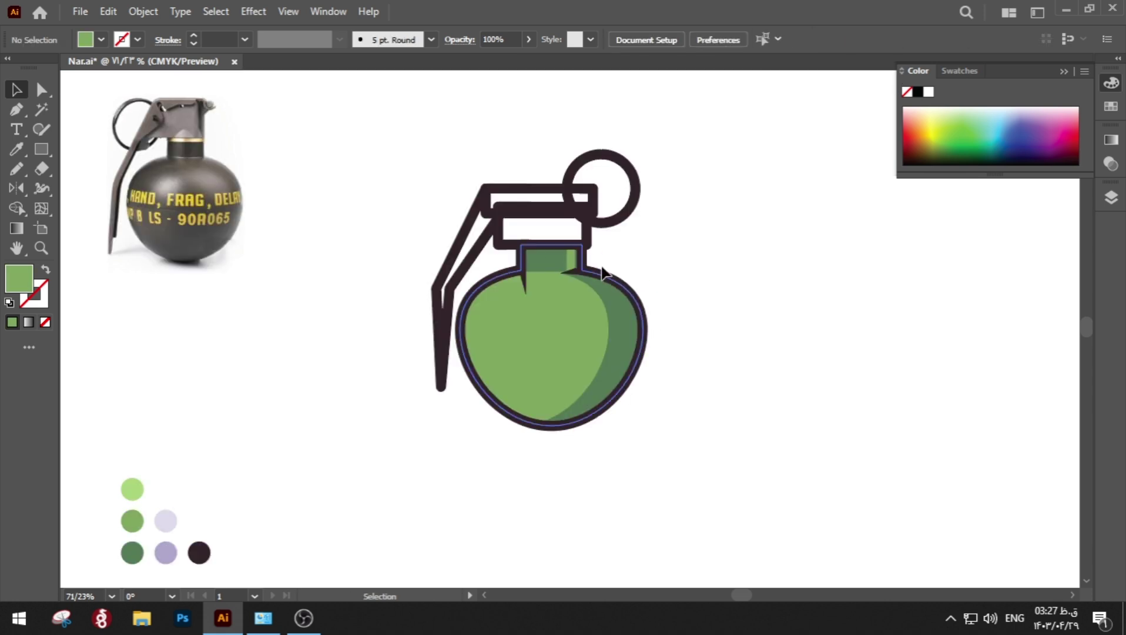
click(573, 261)
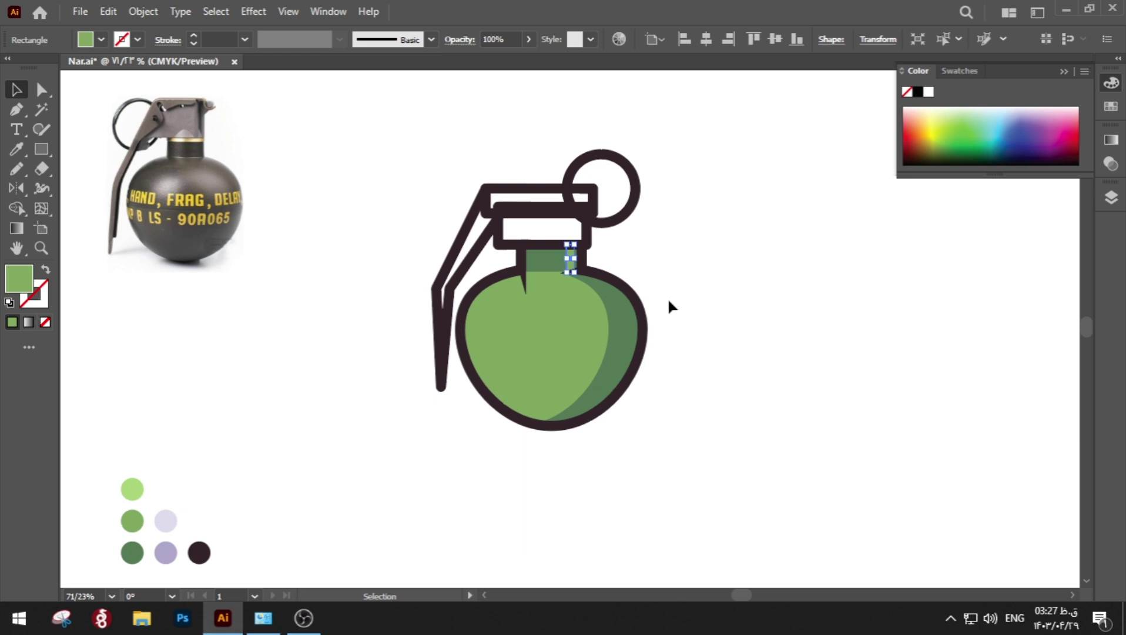
Draw a small medium green square on the grenade's neck and round its corners into a dot.
click(667, 297)
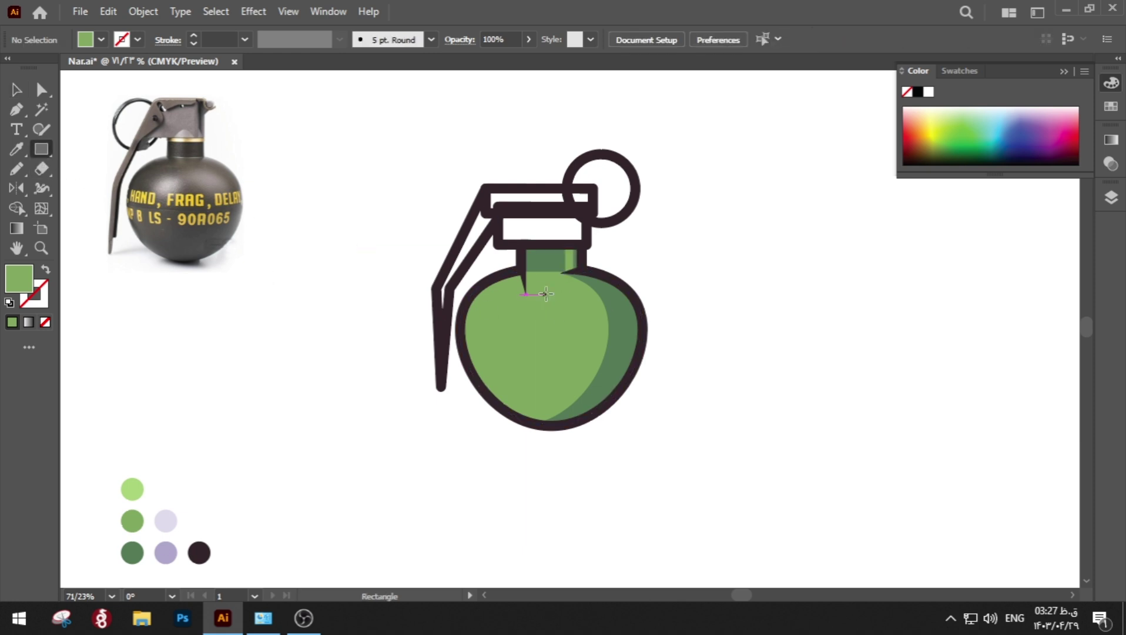
drag(533, 256, 547, 265)
key(a)
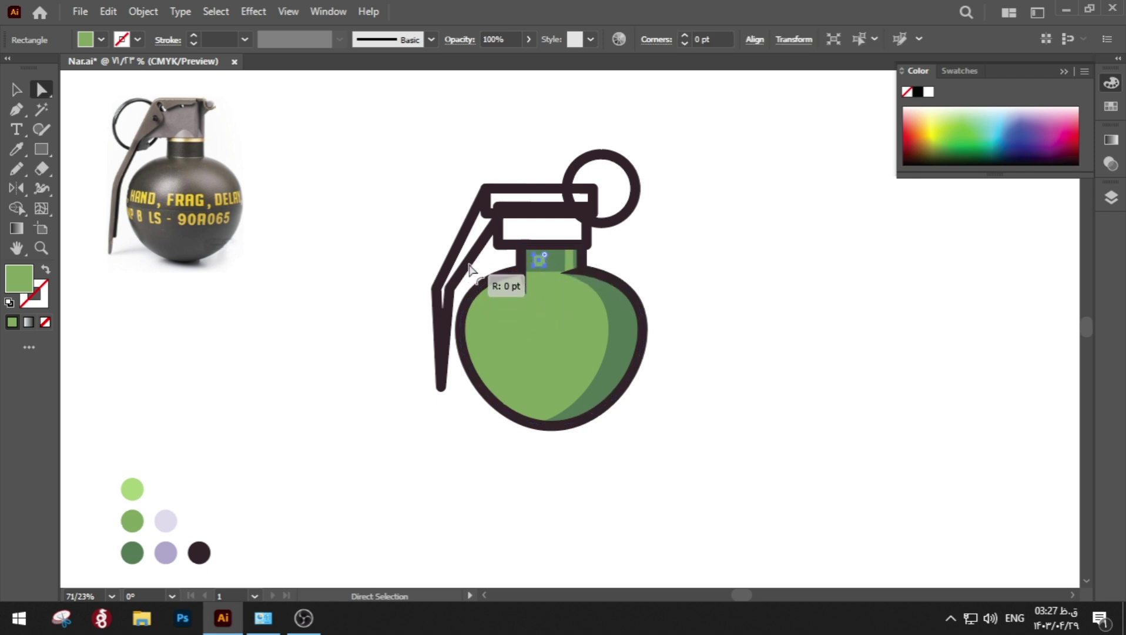
drag(470, 269, 641, 226)
click(688, 275)
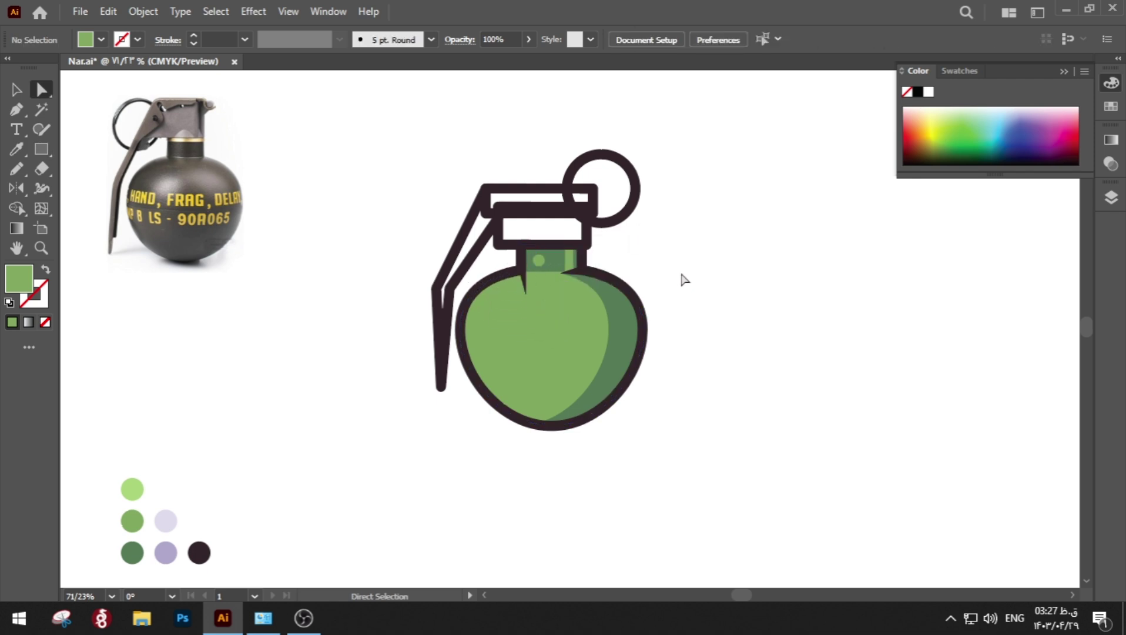
Set the opacity of the green dot on the neck to 44%, then delete the dot.
click(536, 259)
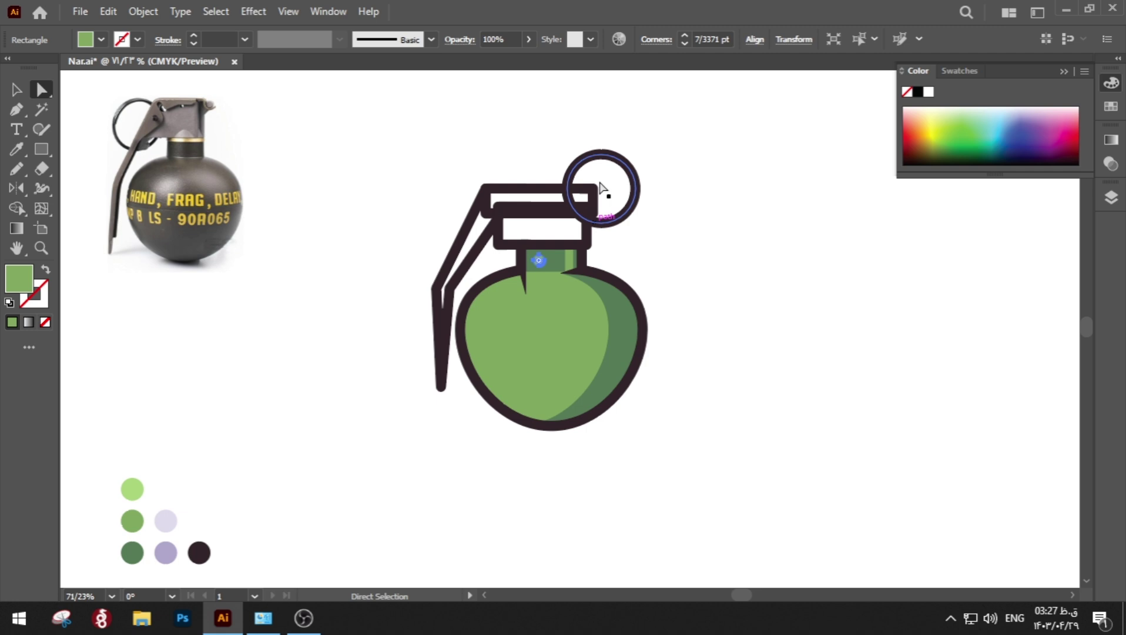
click(531, 38)
click(442, 201)
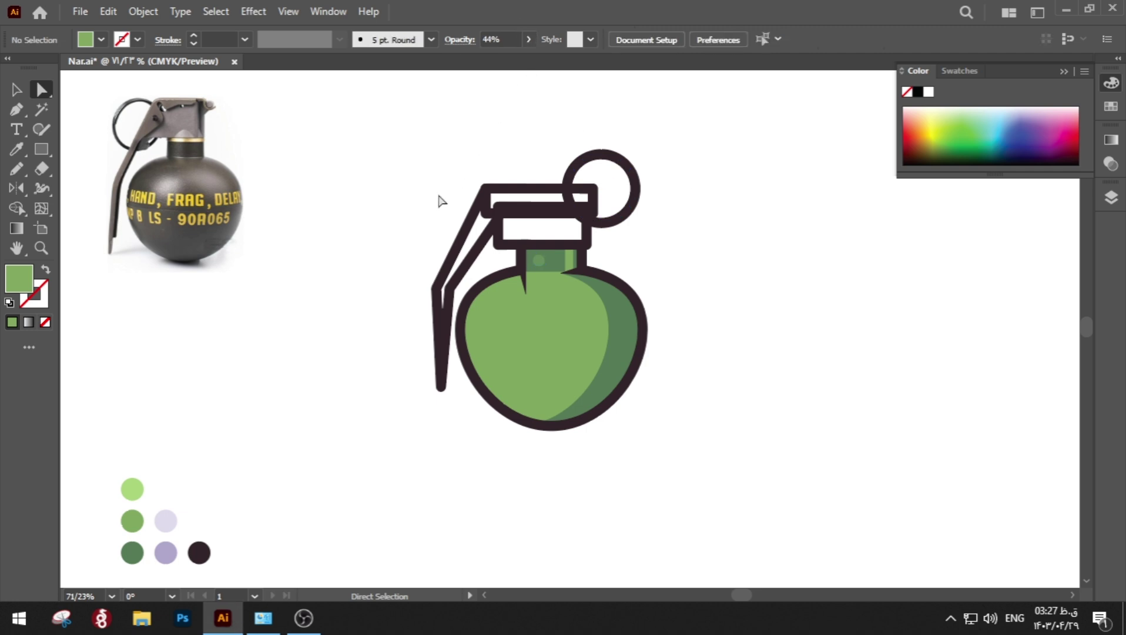
scroll(576, 287, up, 5)
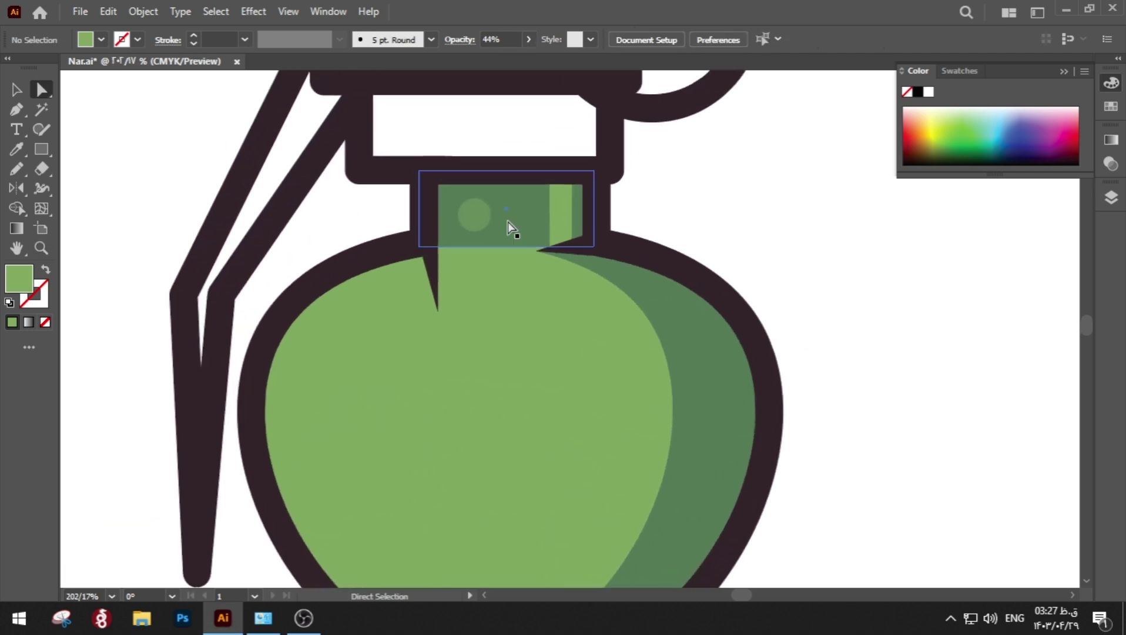
key(v)
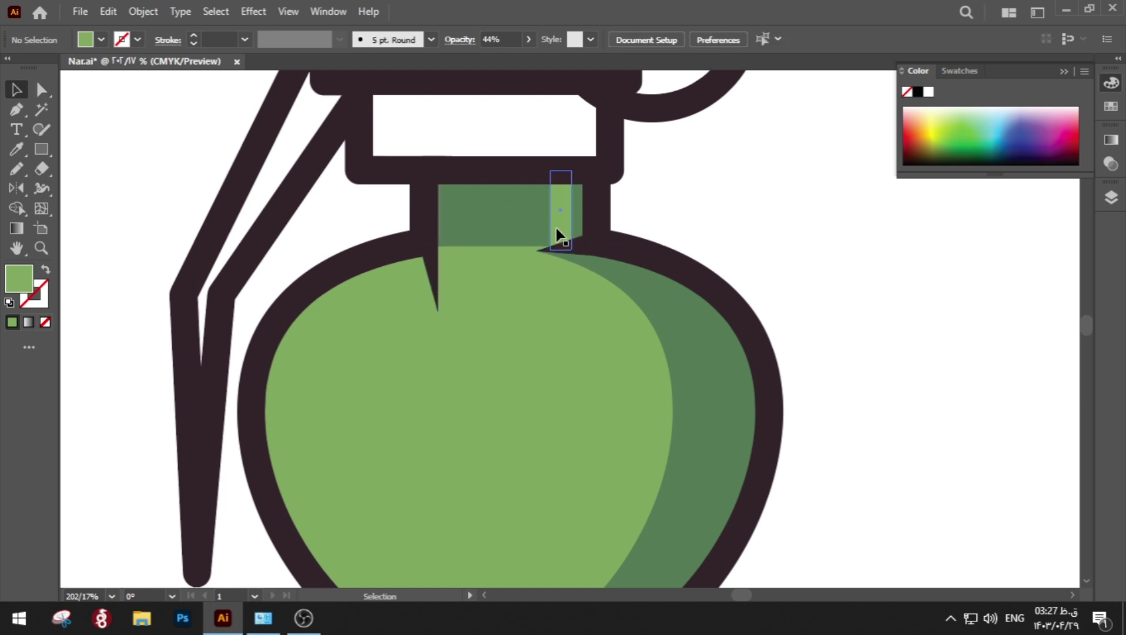
Add a narrow, fully rounded vertical highlight on the neck's left side and set its opacity to 40%.
drag(555, 229, 465, 229)
drag(469, 174, 432, 275)
key(a)
drag(506, 40, 424, 35)
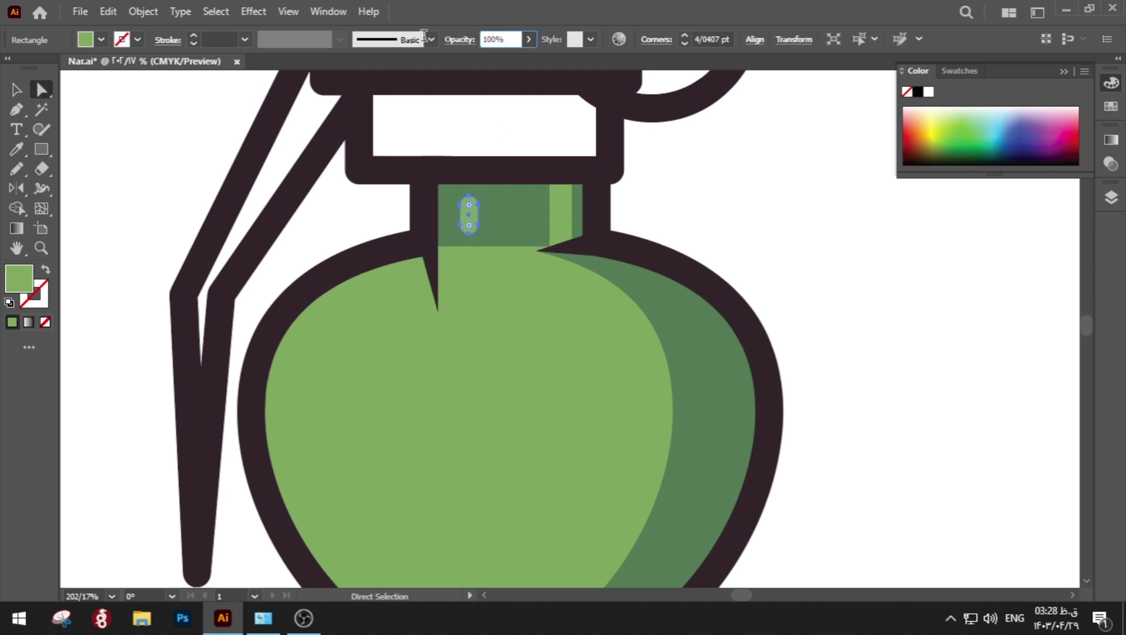
text(40)
key(Return)
click(764, 265)
key(z)
drag(708, 263, 337, 289)
key(a)
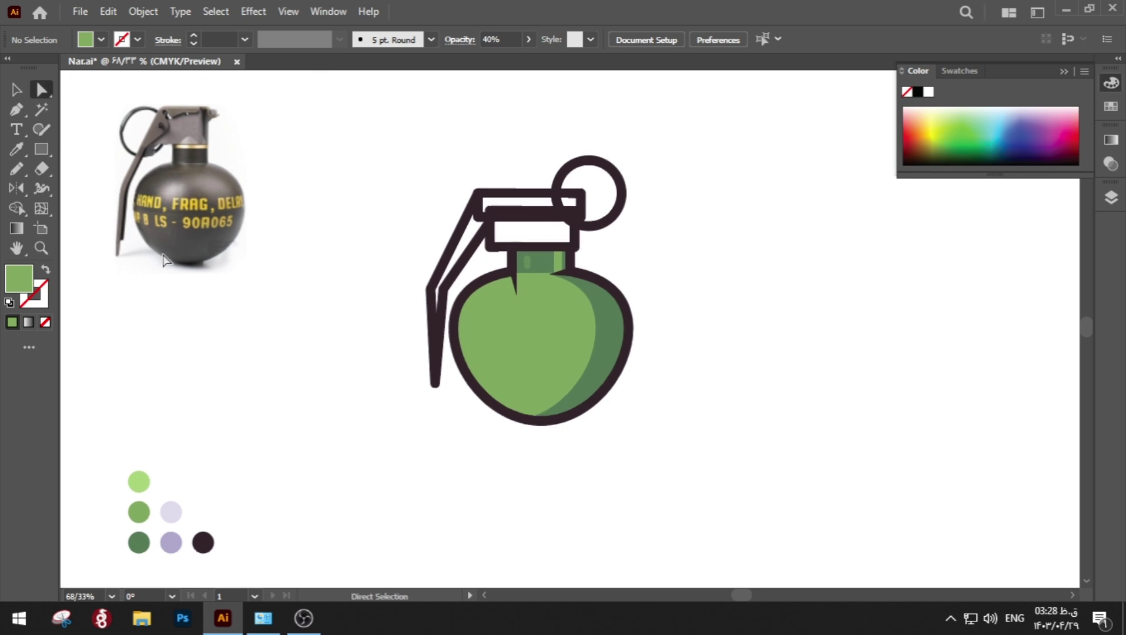
drag(41, 150, 121, 194)
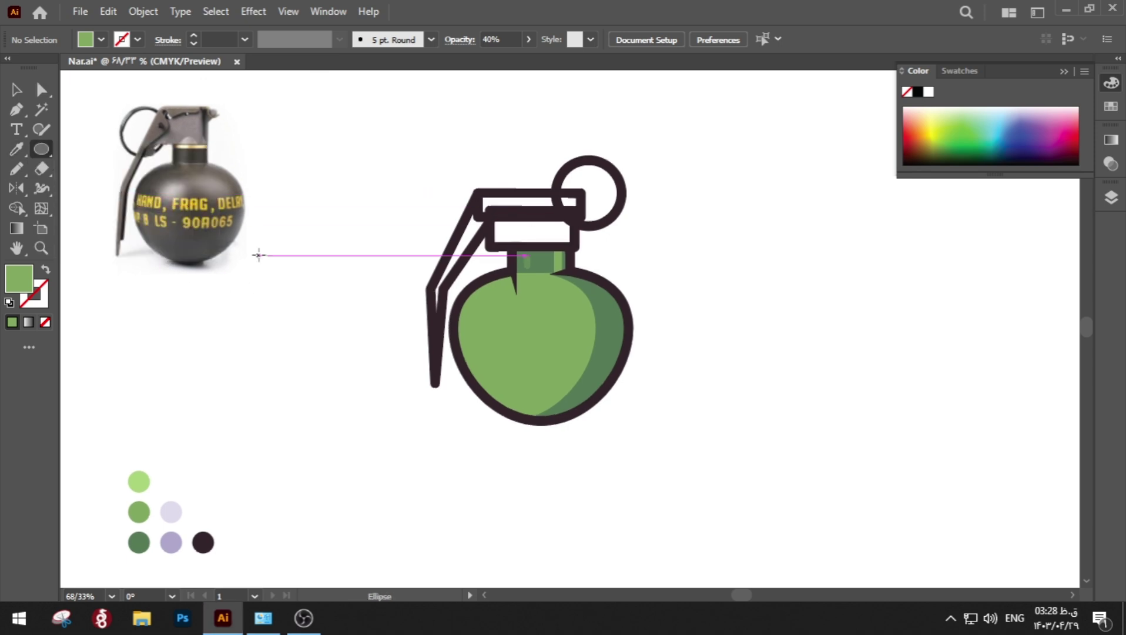
click(16, 169)
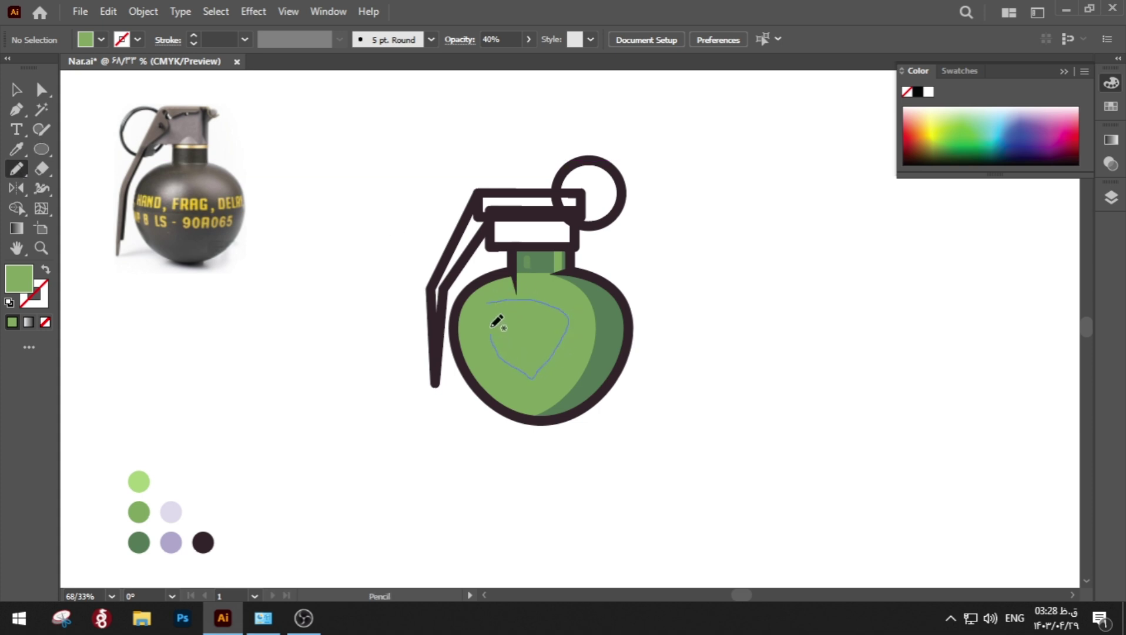
drag(492, 327, 488, 304)
key(ctrl+z)
drag(564, 343, 495, 319)
key(ctrl+z)
Draw a circle on the grenade's body and fill it with the lightest green from the palette.
click(44, 149)
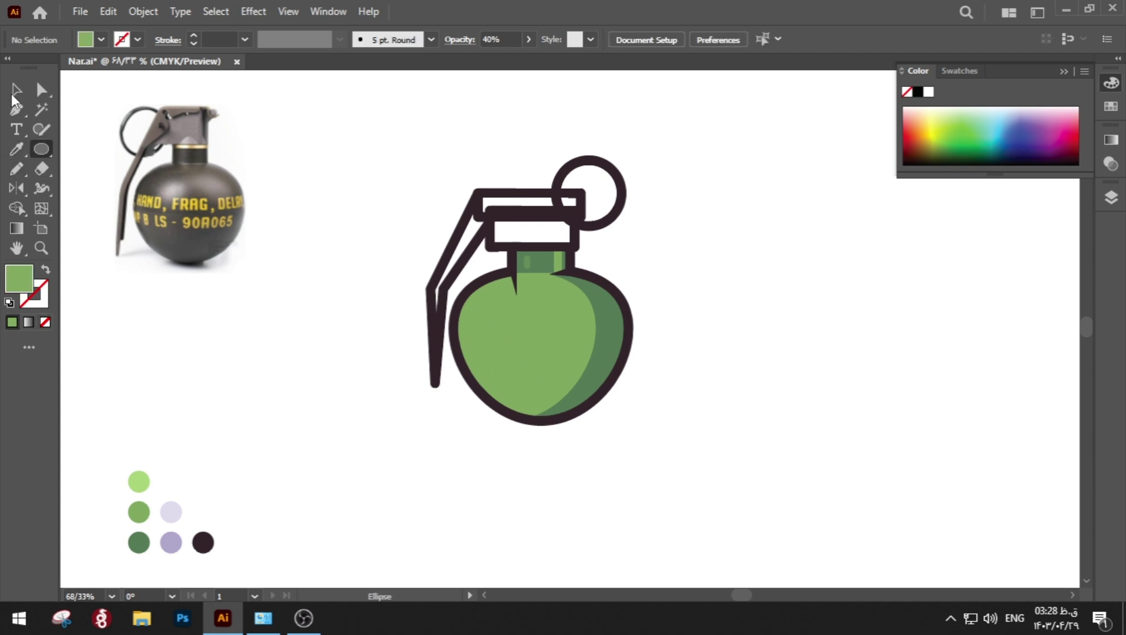
drag(525, 345, 560, 380)
key(i)
click(139, 481)
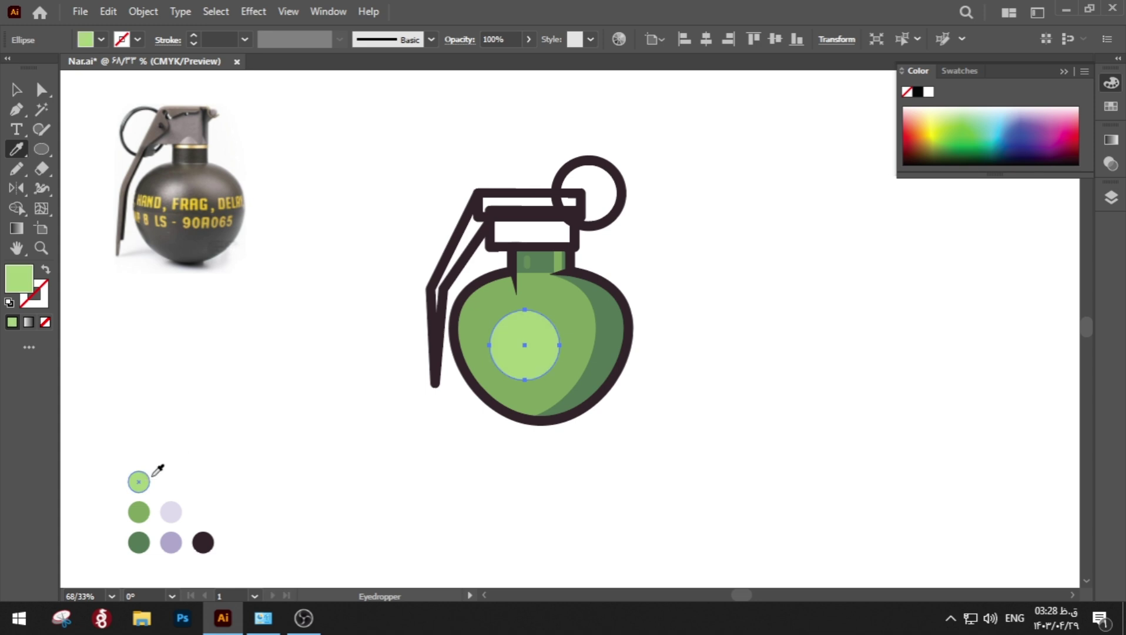
key(a)
click(358, 329)
Reposition the light green circle and reshape it into a highlight with a broad top and tapered bottom, echoing the body's outline.
key(v)
drag(514, 348, 523, 320)
click(395, 275)
key(a)
click(523, 308)
drag(523, 378, 536, 336)
click(469, 413)
key(v)
click(670, 384)
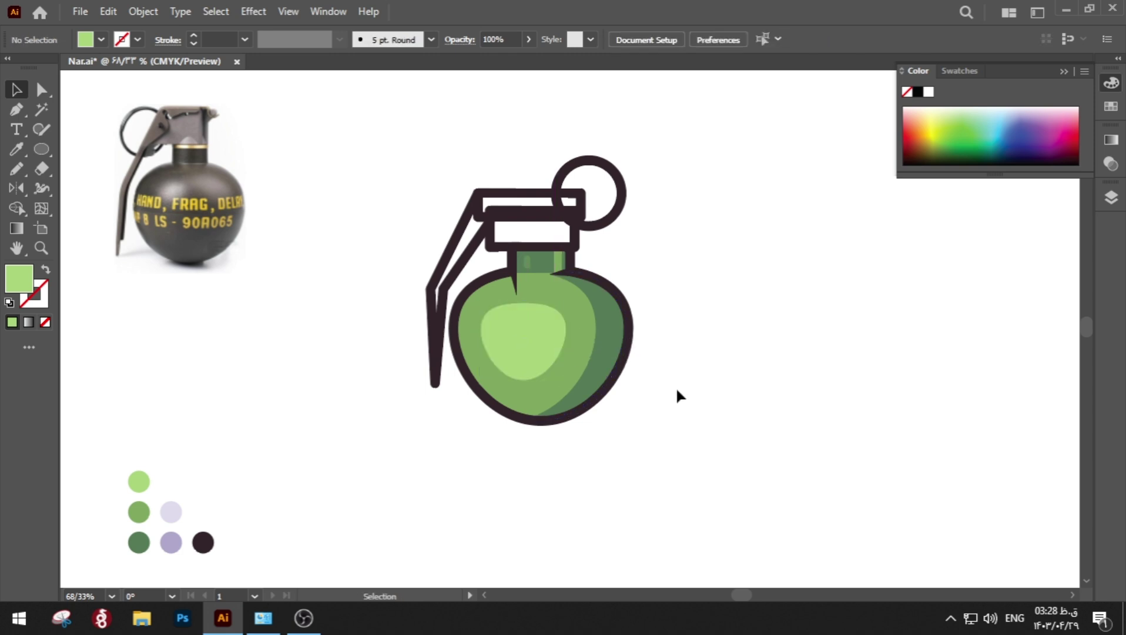
Try to merge the lever outline with the horizontal bar above the cap using Shape Builder.
click(474, 199)
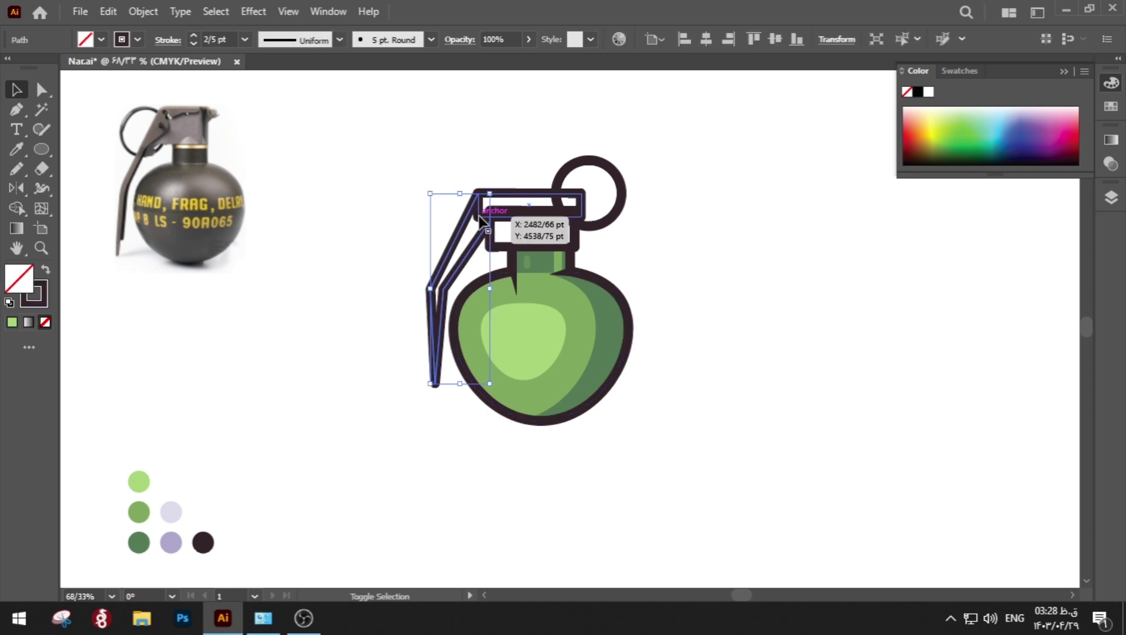
click(16, 207)
key(a)
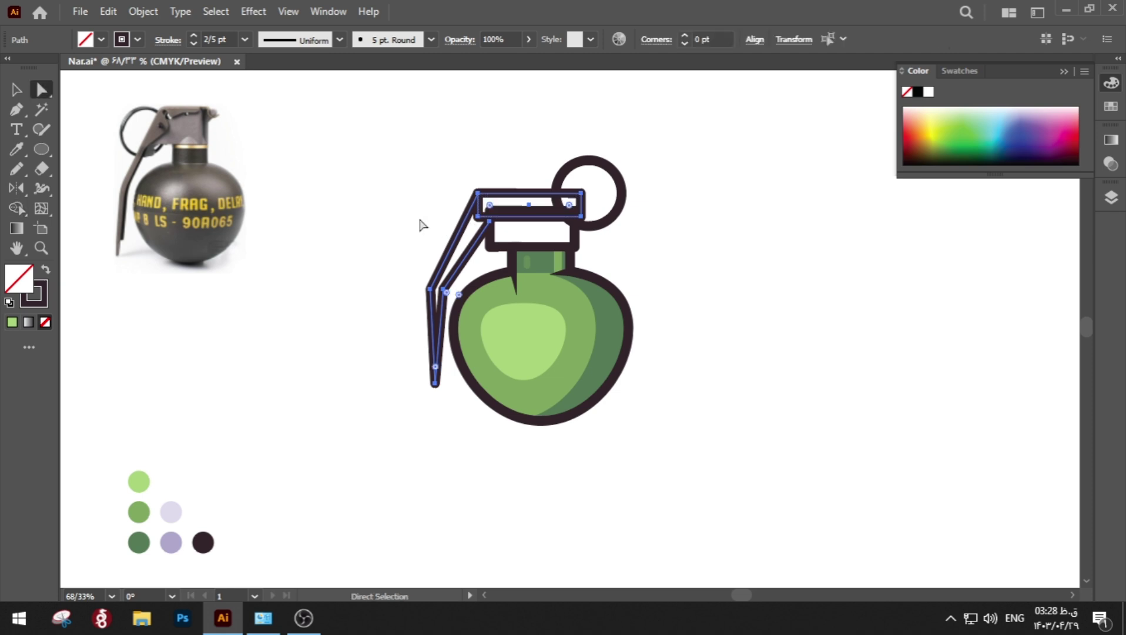
Extend the open inner end of the lever outline with the Pen tool into the horizontal bar.
click(421, 221)
click(489, 223)
key(p)
click(489, 222)
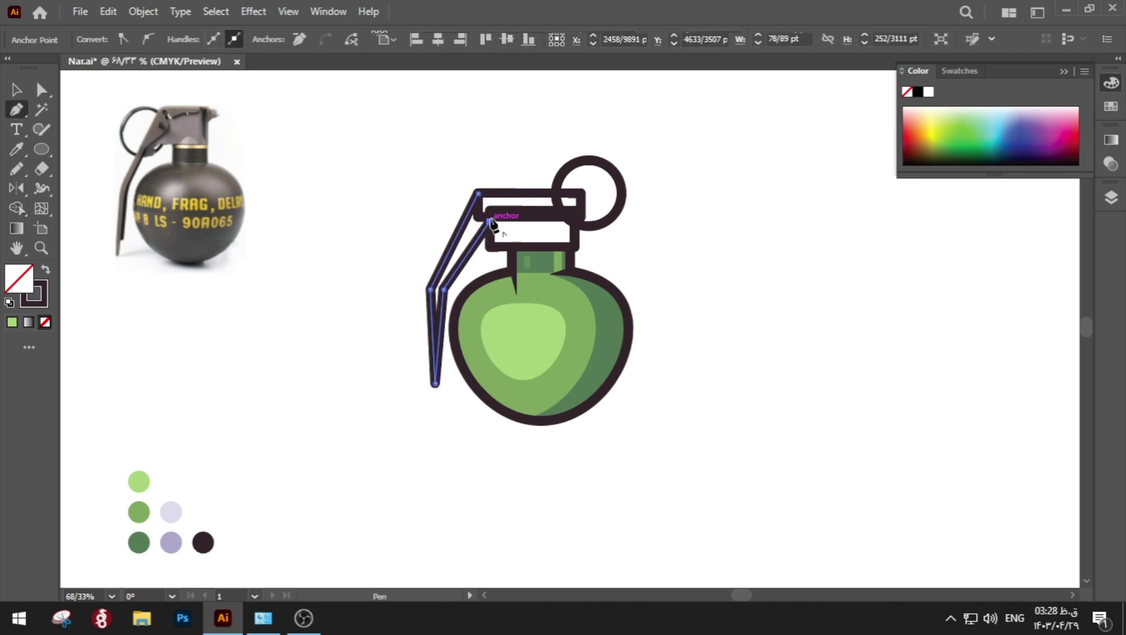
click(501, 205)
Merge the lever and horizontal bar into one shape with Shape Builder and delete the leftover line inside the bar.
key(a)
key(v)
drag(446, 170, 499, 209)
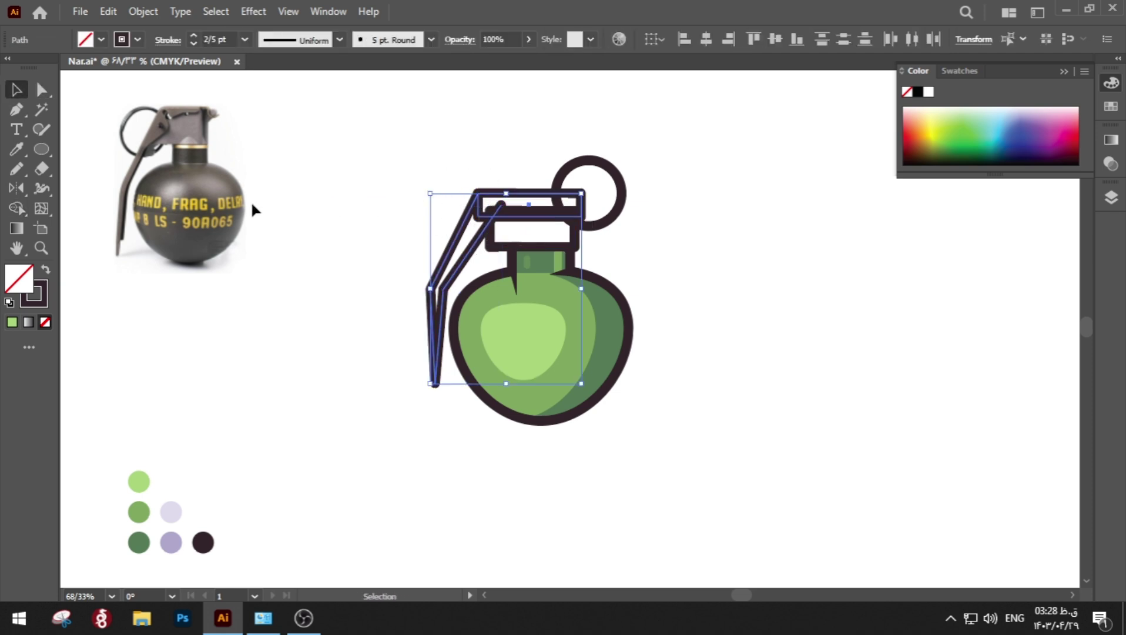
key(a)
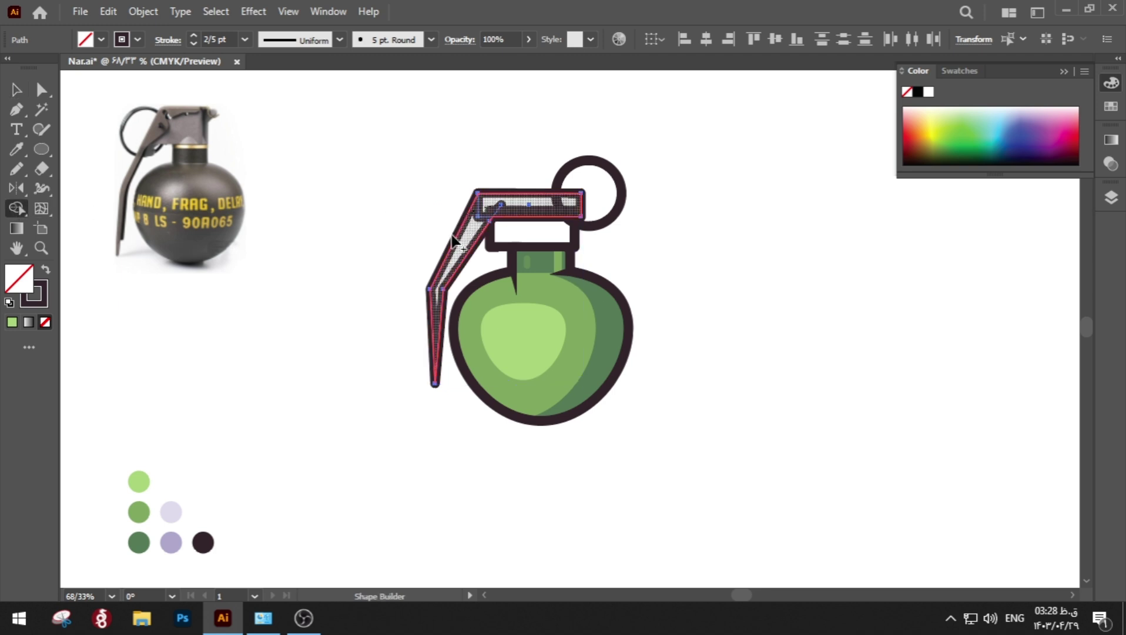
click(414, 229)
click(501, 205)
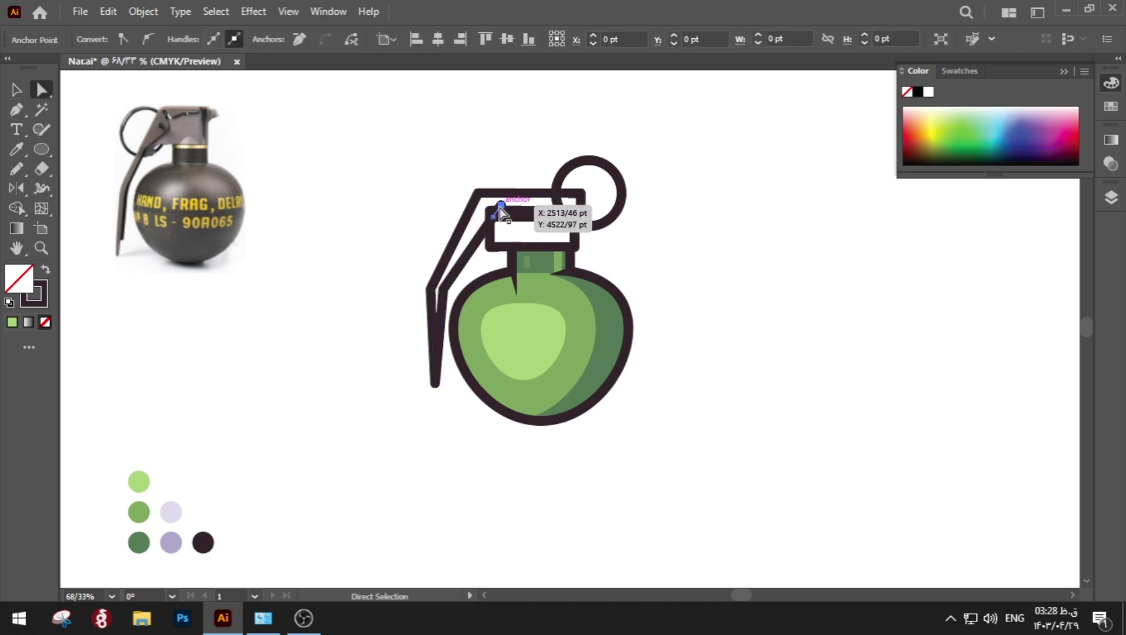
click(513, 234)
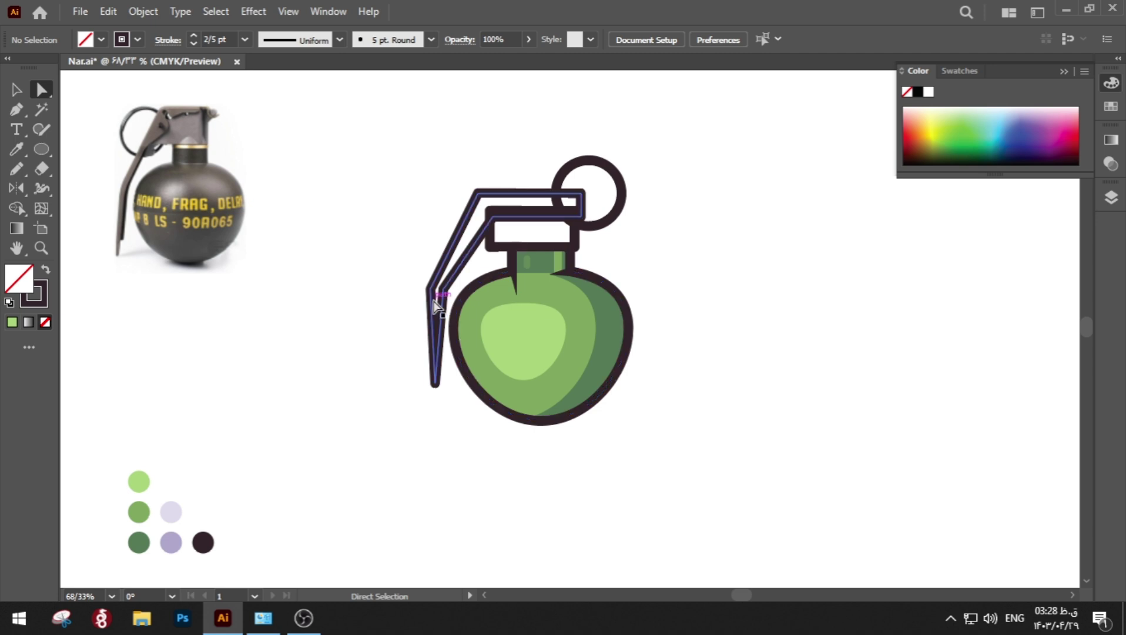
Duplicate the merged lever shape in place, fill the copy with the palette's light lavender and send it to the back.
key(v)
click(456, 274)
key(a)
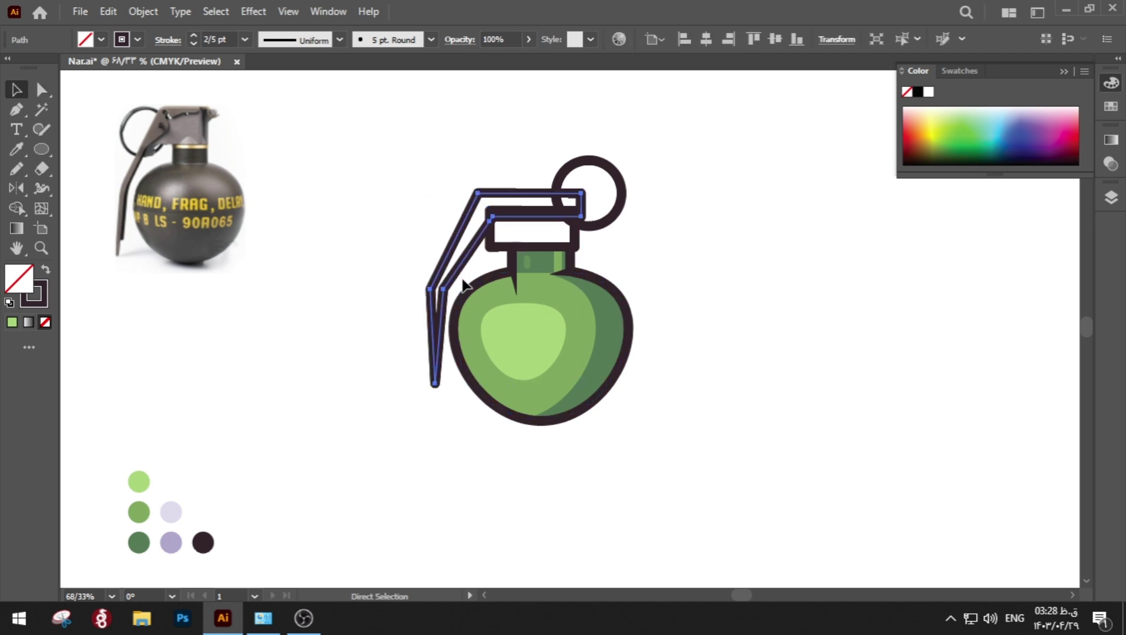
key(i)
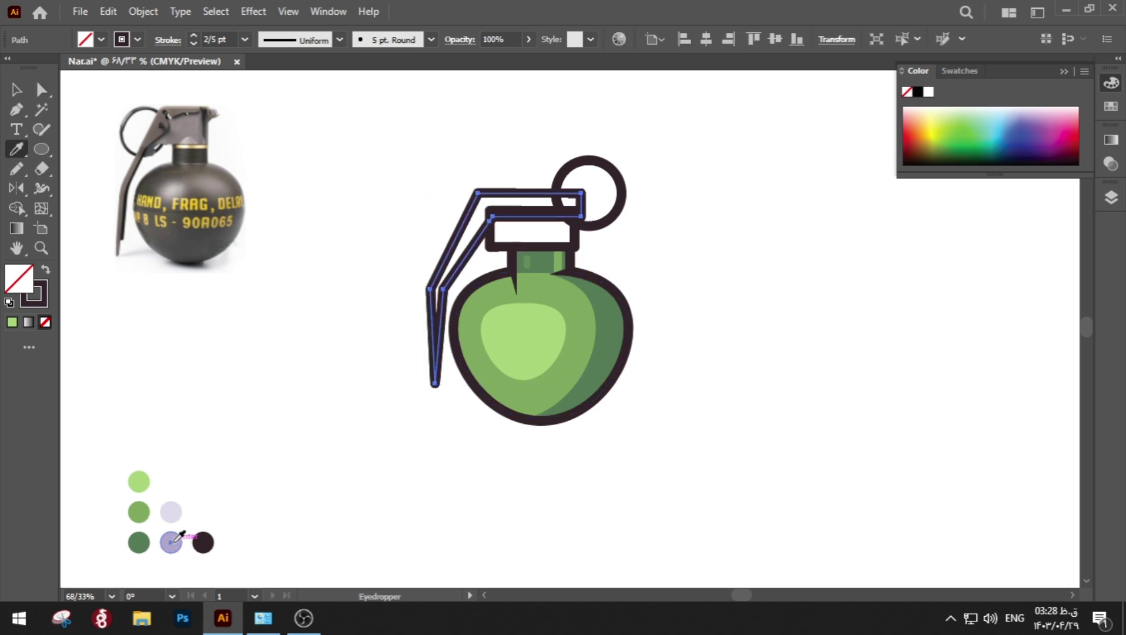
click(171, 510)
right_click(324, 279)
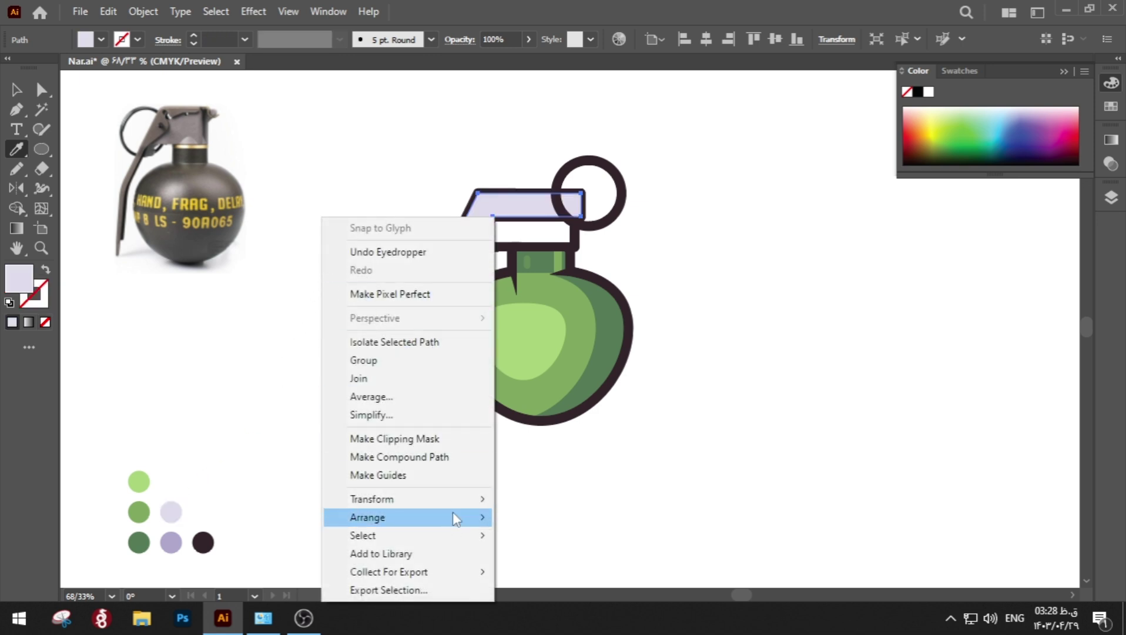
mouse_move(453, 515)
click(601, 574)
key(a)
key(v)
click(626, 234)
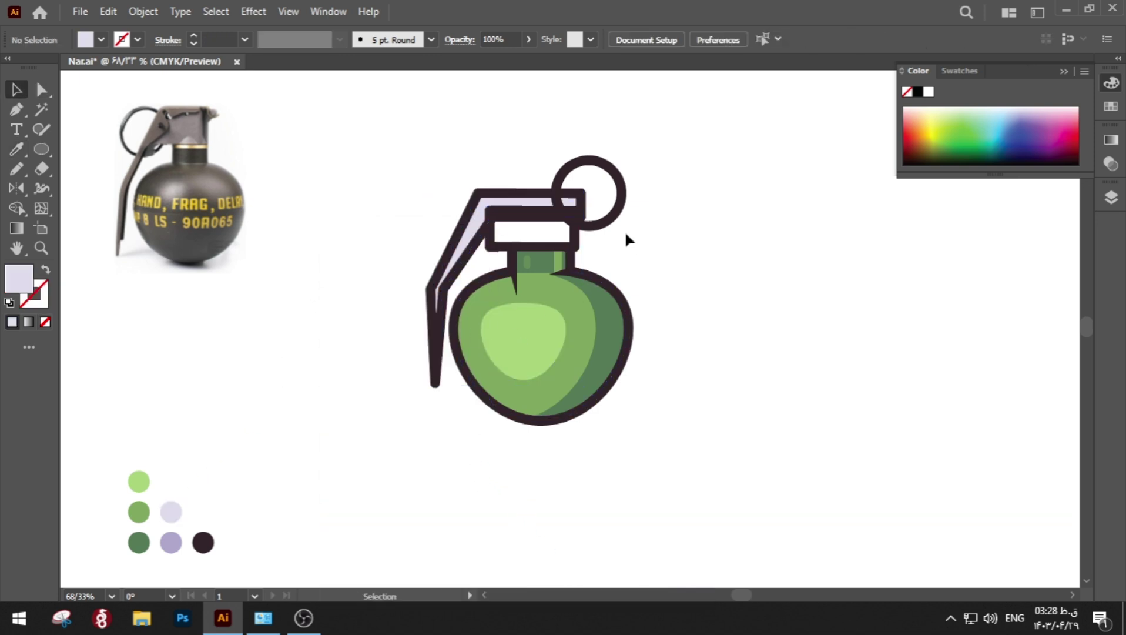
Send the dark outline rectangle of the cap above the neck to the back.
click(564, 239)
right_click(565, 239)
mouse_move(605, 515)
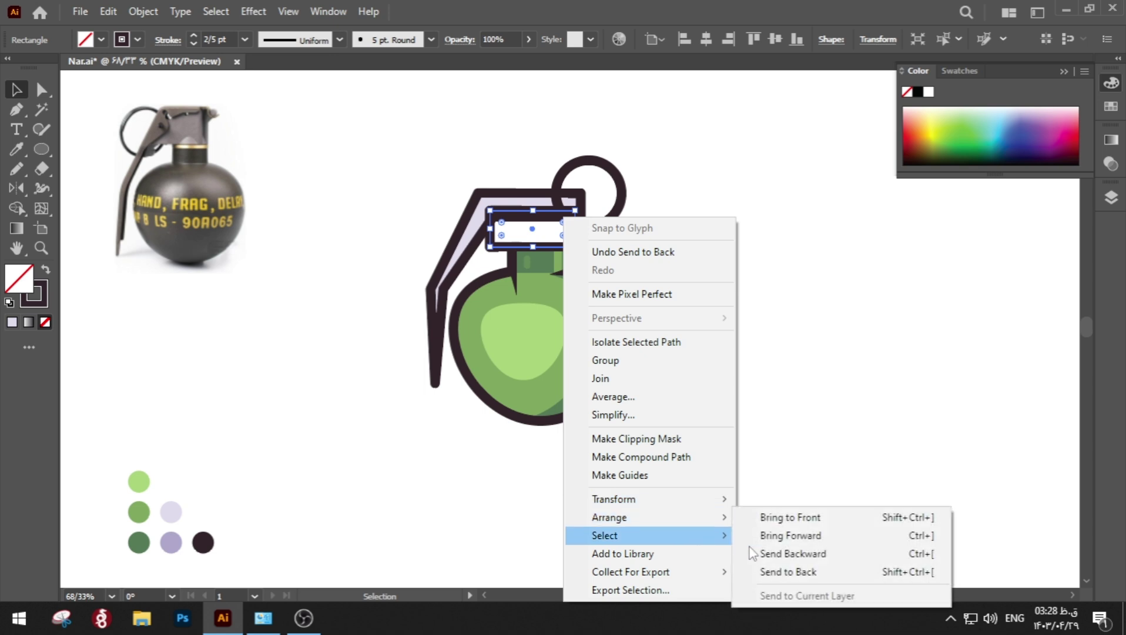
click(788, 571)
click(704, 394)
Duplicate the cap rectangle in place, fill the copy with light lavender and send it behind the outlines.
click(578, 235)
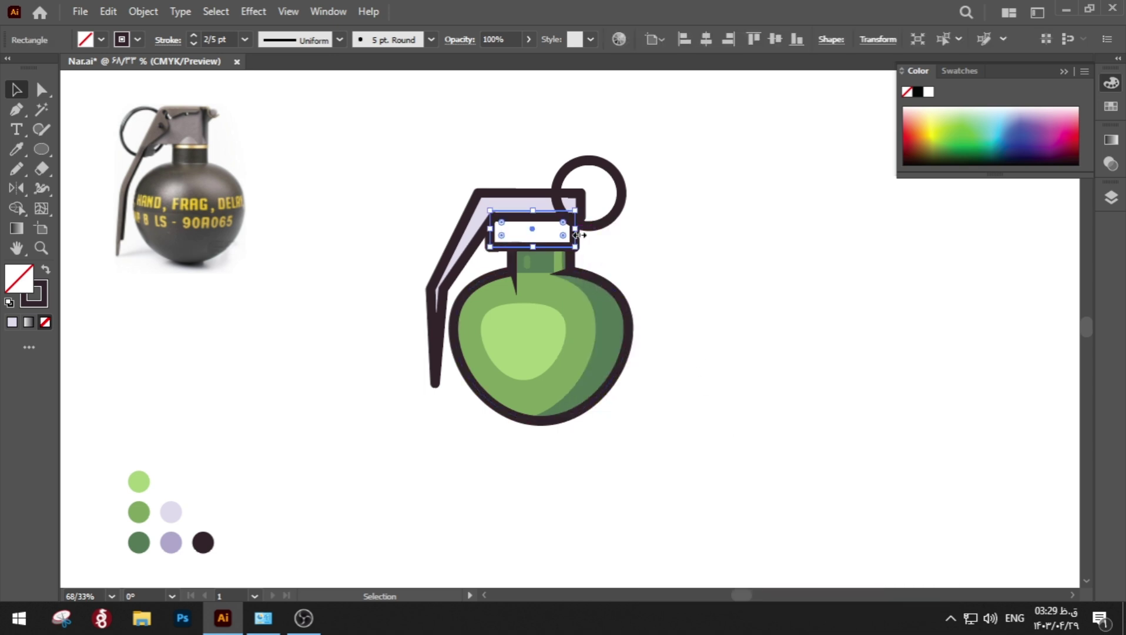
key(ctrl+c)
key(i)
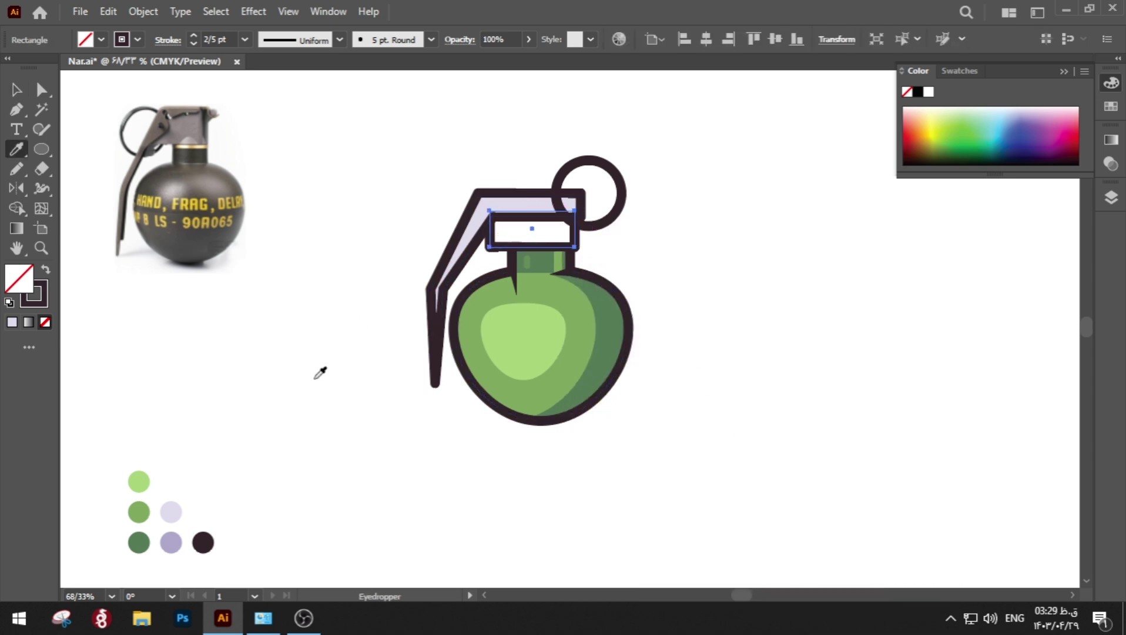
click(171, 510)
right_click(303, 383)
mouse_move(427, 520)
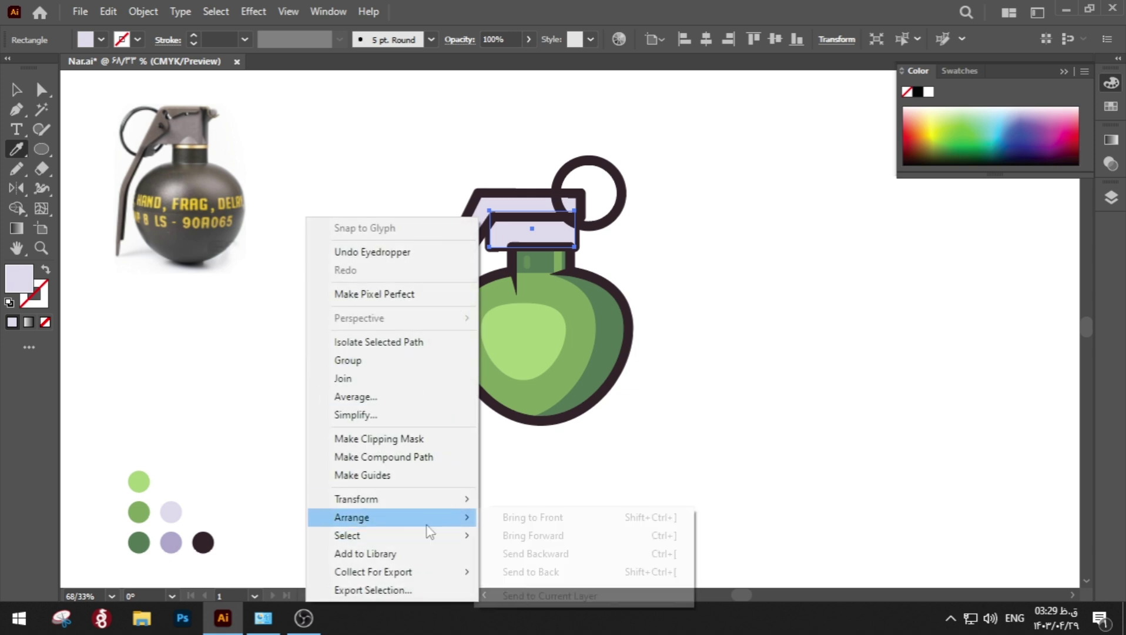
click(572, 569)
key(a)
click(491, 512)
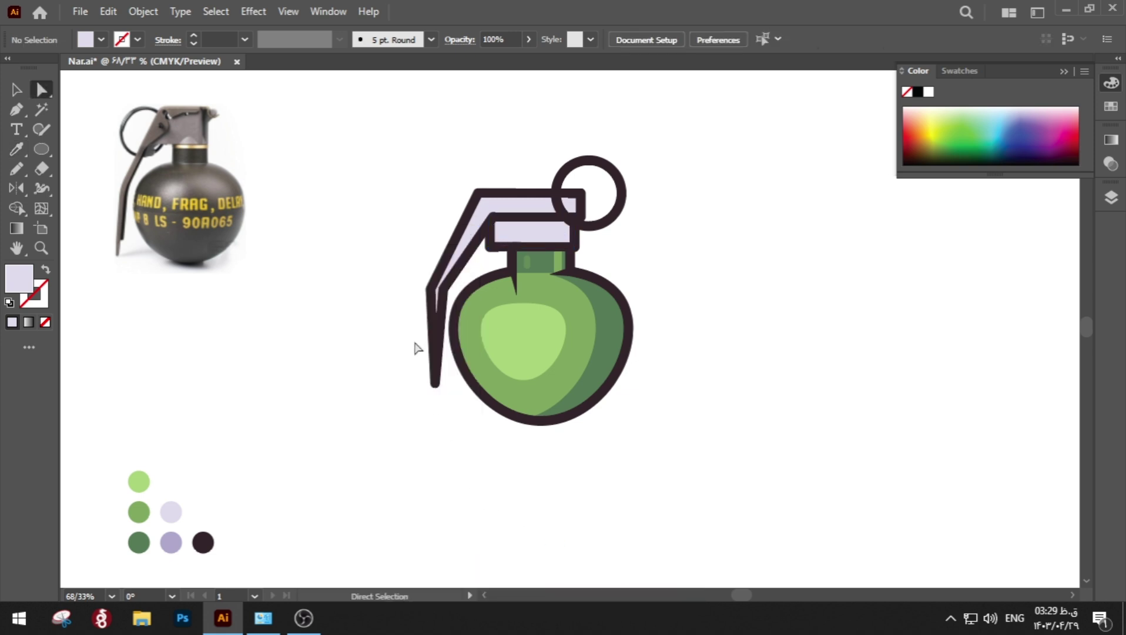
Move the pull ring to the lever's upper left corner, as in the reference photo, and send it to the back.
key(z)
click(329, 223)
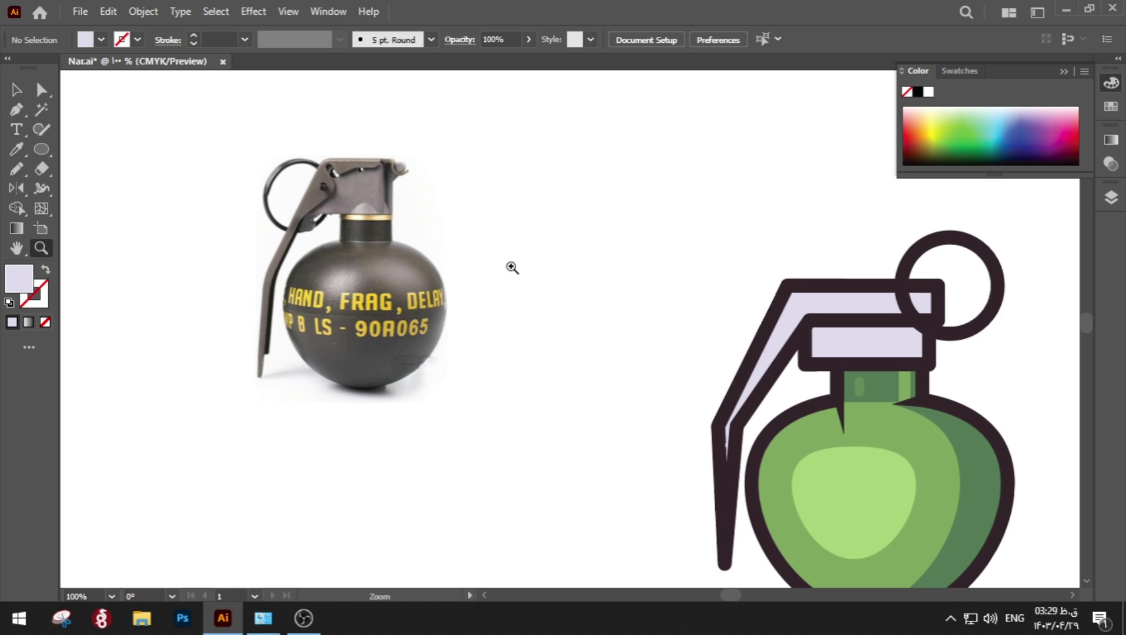
drag(605, 300, 312, 227)
drag(310, 228, 264, 243)
drag(290, 253, 314, 265)
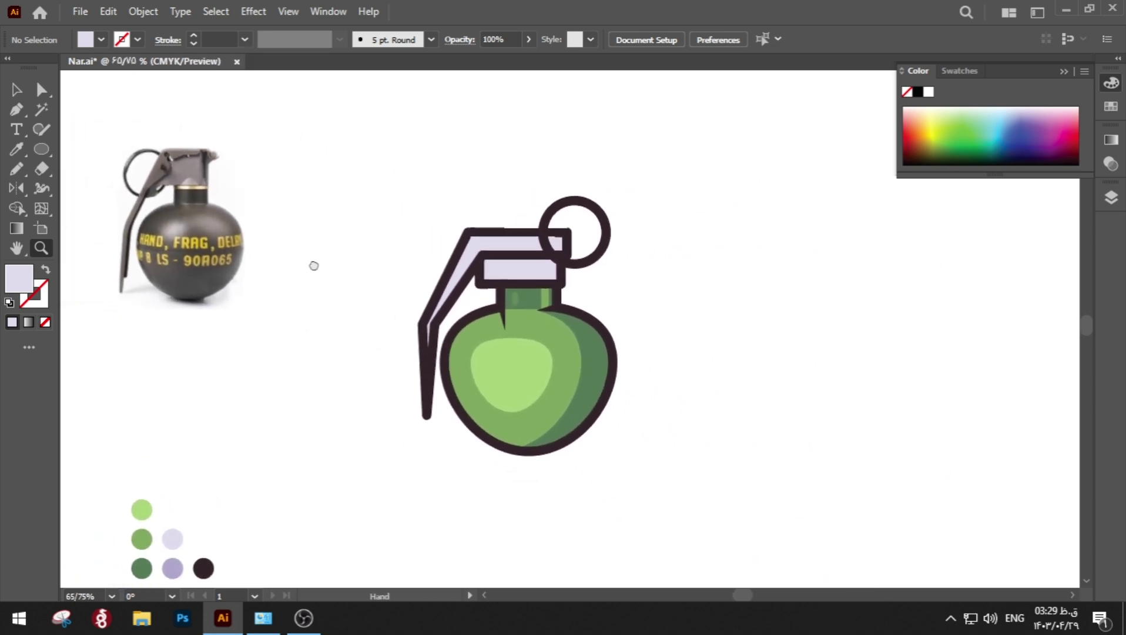
key(a)
scroll(323, 309, down, 1)
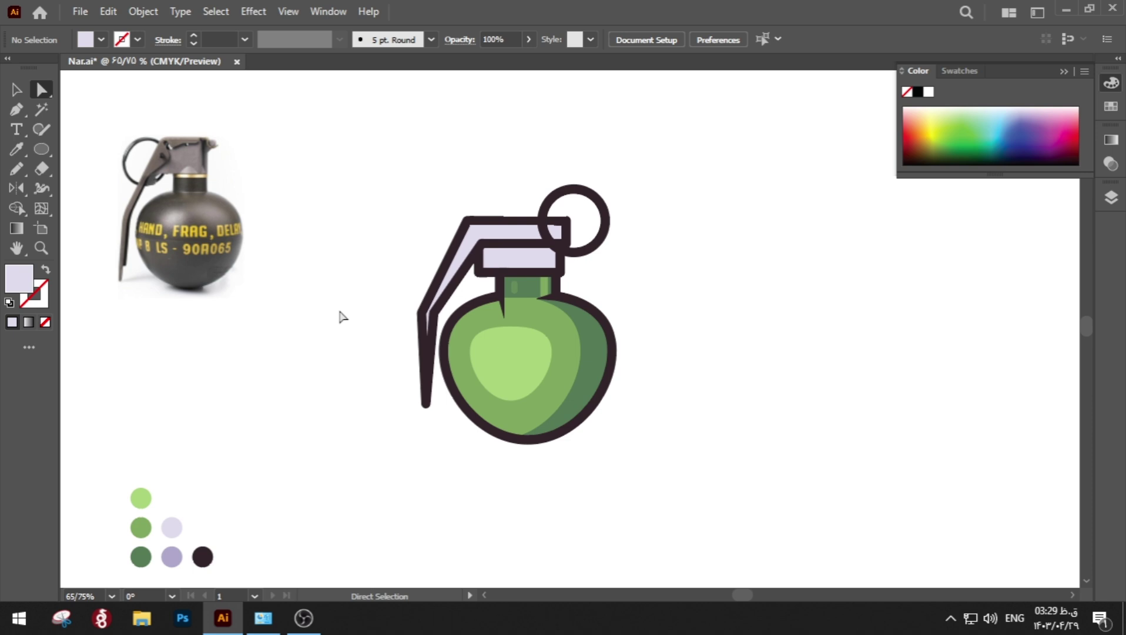
key(v)
drag(603, 250, 475, 244)
right_click(475, 245)
mouse_move(613, 515)
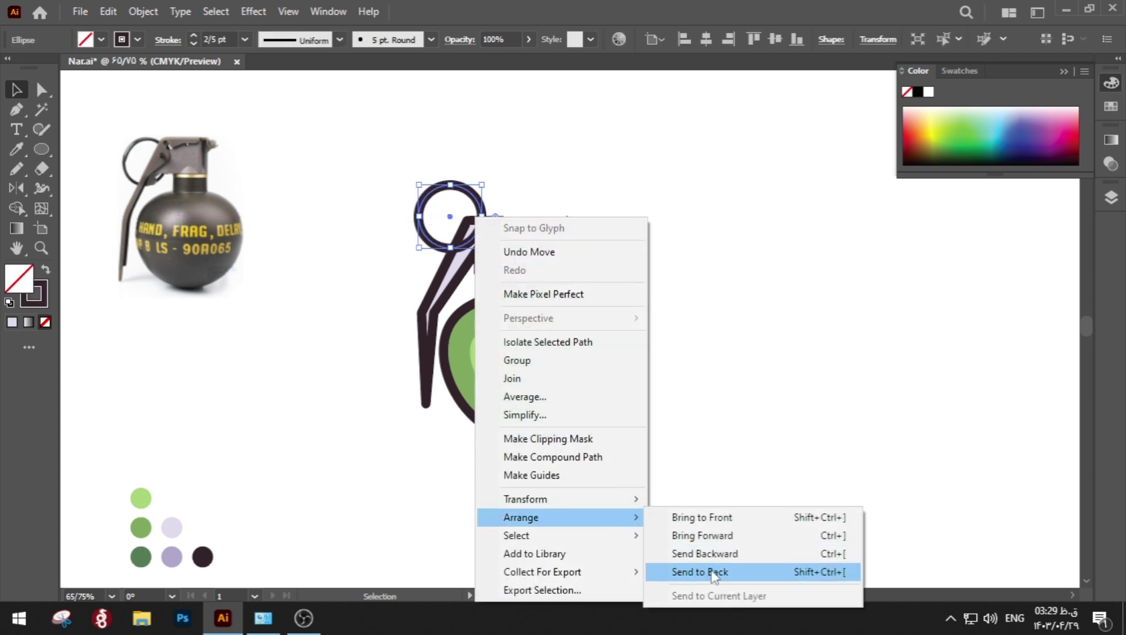
click(714, 573)
click(707, 499)
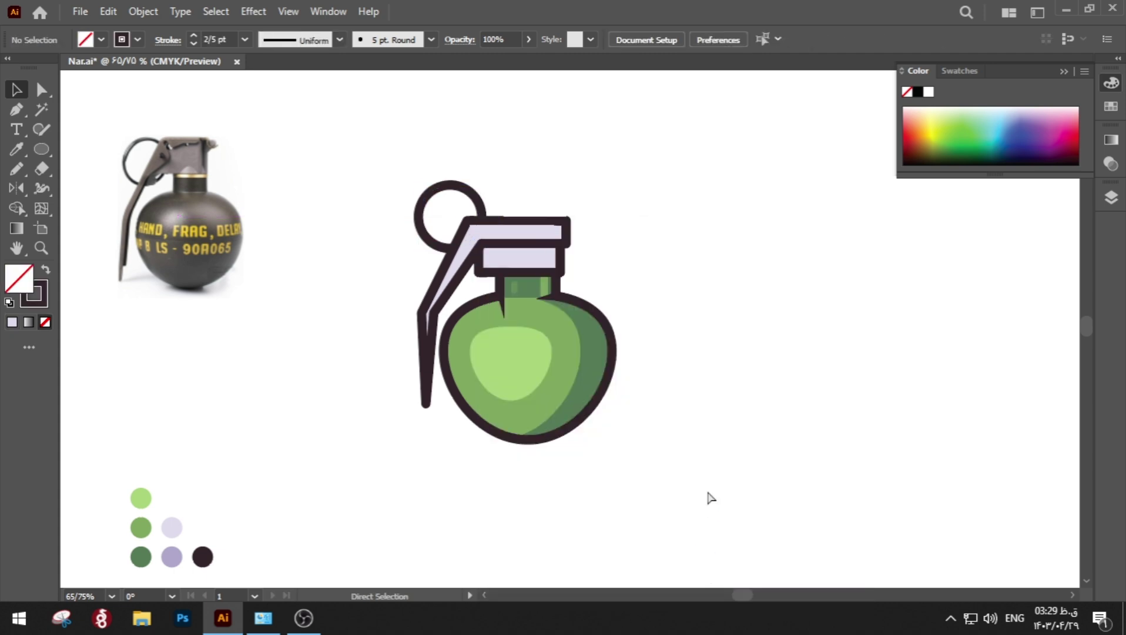
Undo the pull ring's last reordering, then enlarge the ring over the lever's bend with a 2 pt stroke.
key(ctrl+z)
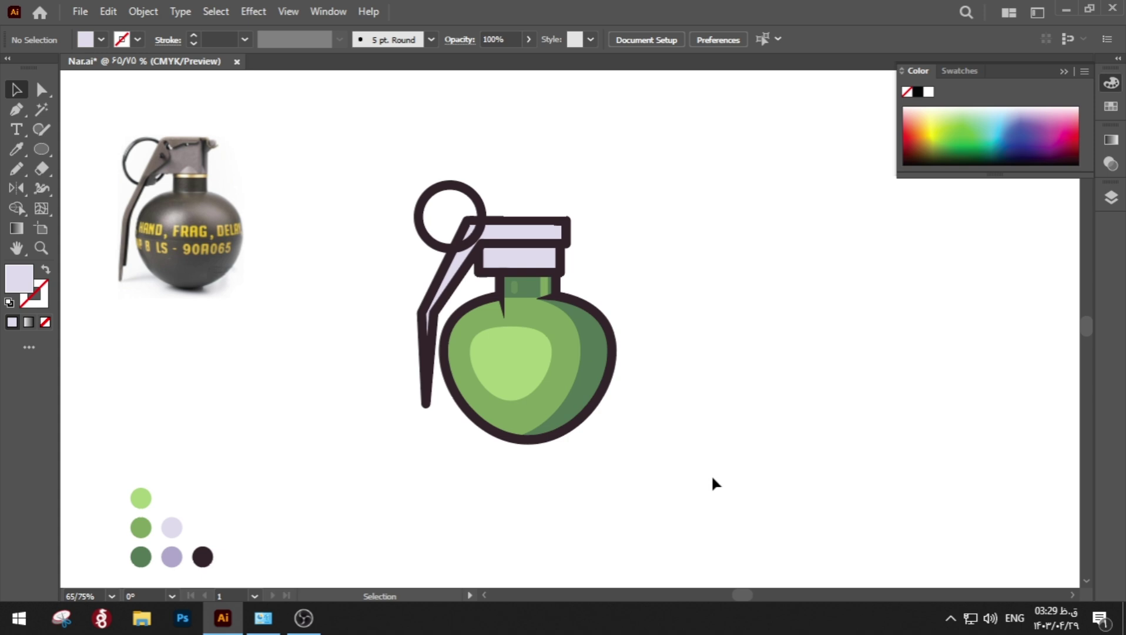
mouse_move(474, 241)
mouse_down()
mouse_move(485, 272)
mouse_move(497, 253)
mouse_move(474, 242)
mouse_up()
click(245, 39)
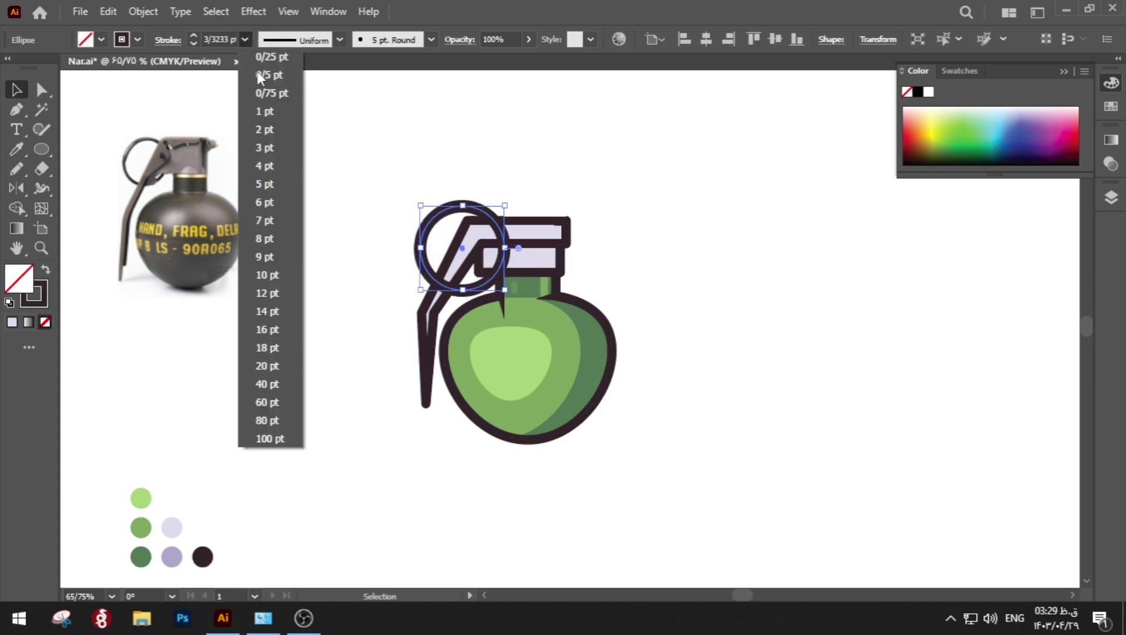
click(264, 130)
Send the enlarged pull ring to the back, behind the lever and cap.
right_click(403, 218)
mouse_move(488, 517)
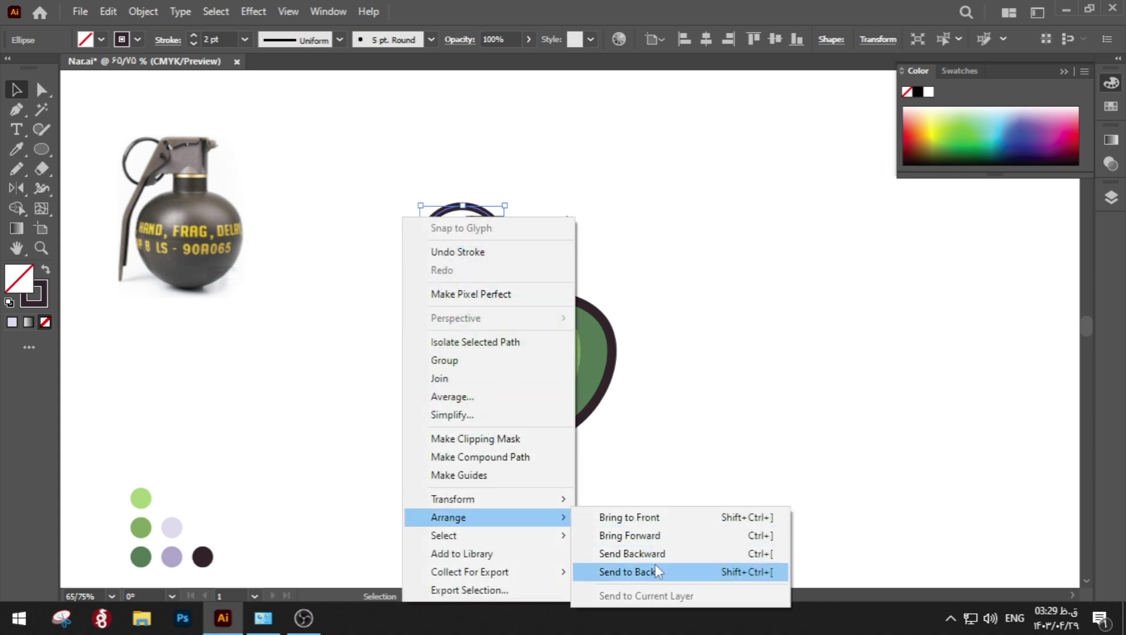
click(627, 571)
click(669, 520)
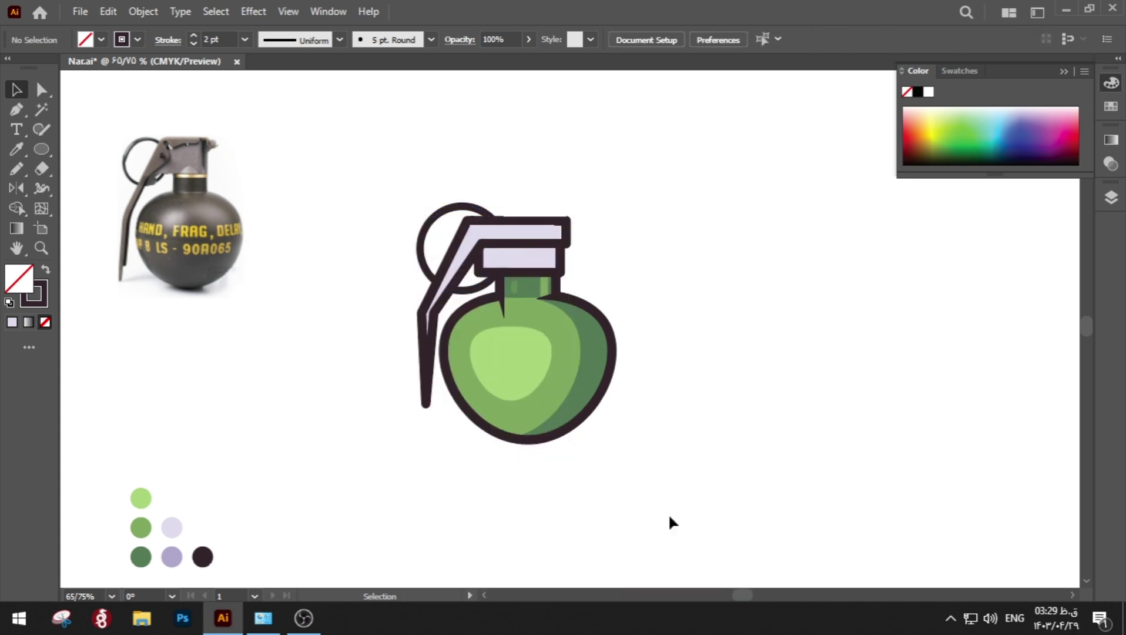
Set the pull ring's stroke to 2.3 pt and shift the ring slightly up and to the right.
click(424, 269)
click(230, 39)
text(2.3)
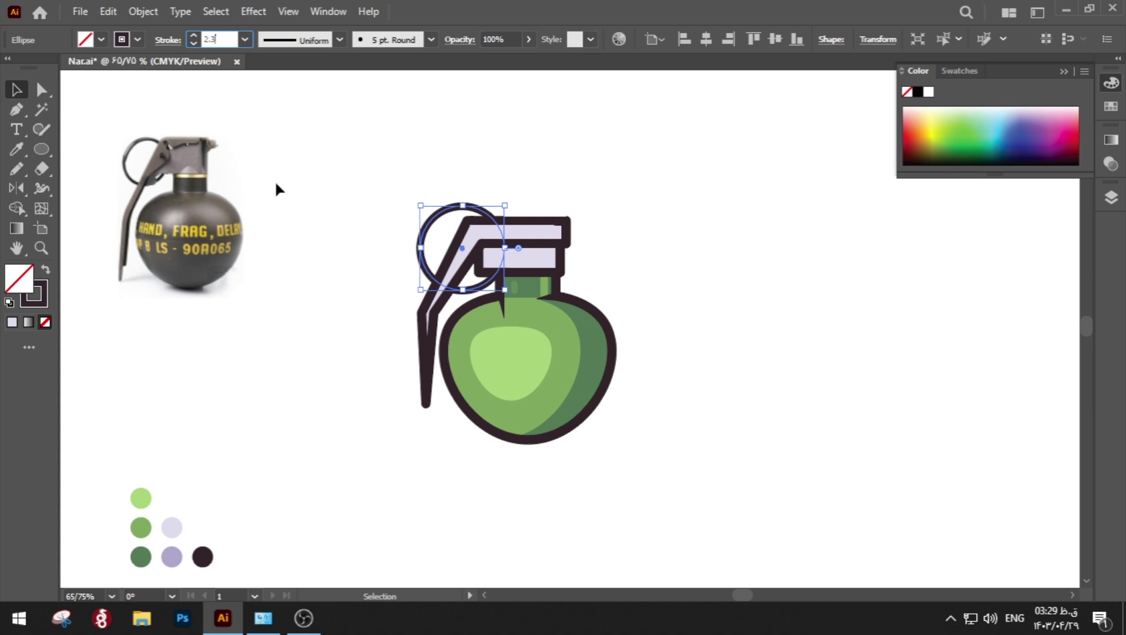
key(Return)
click(304, 202)
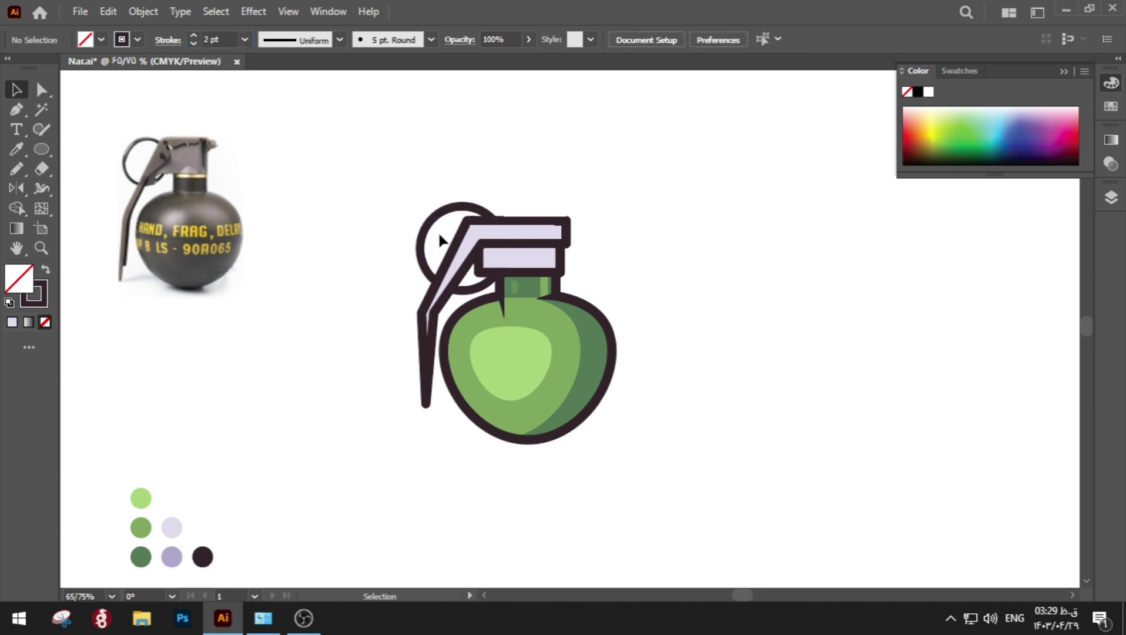
drag(426, 225, 433, 216)
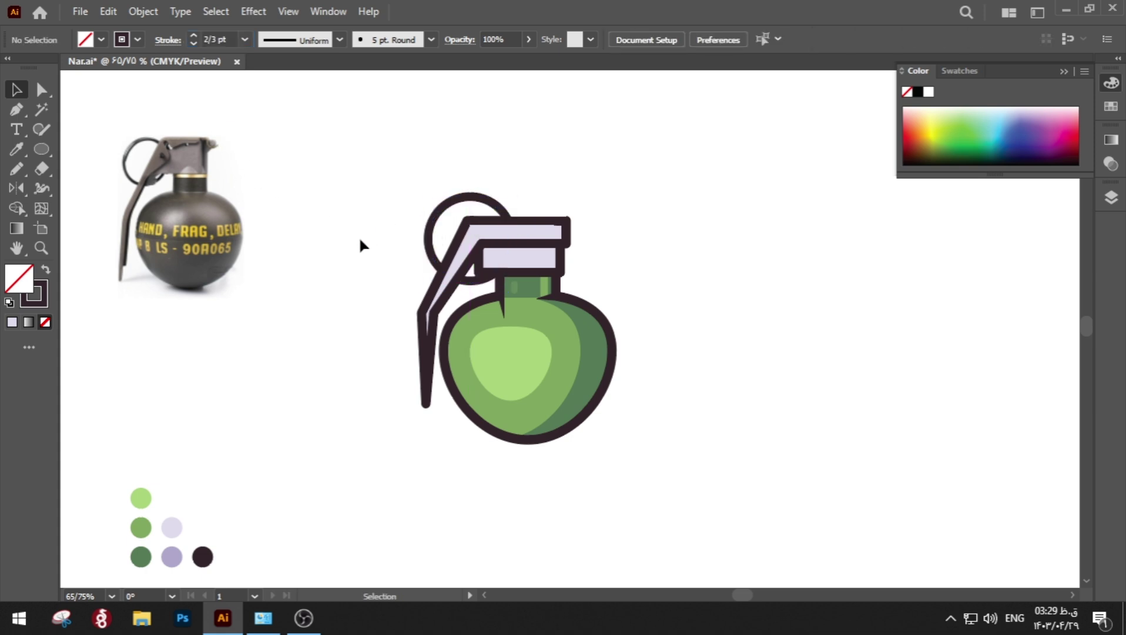
Draw a small circle with dark fill and no stroke, reduced to fit the upper right corner of the lever.
right_click(41, 149)
click(72, 150)
right_click(41, 149)
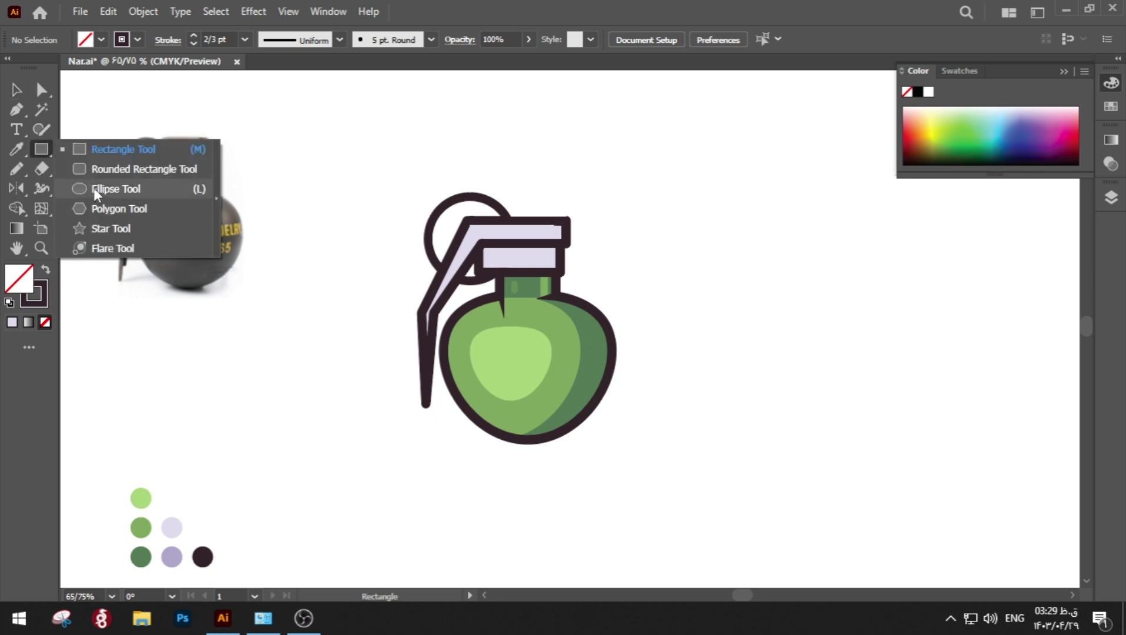
click(94, 188)
drag(566, 217, 580, 230)
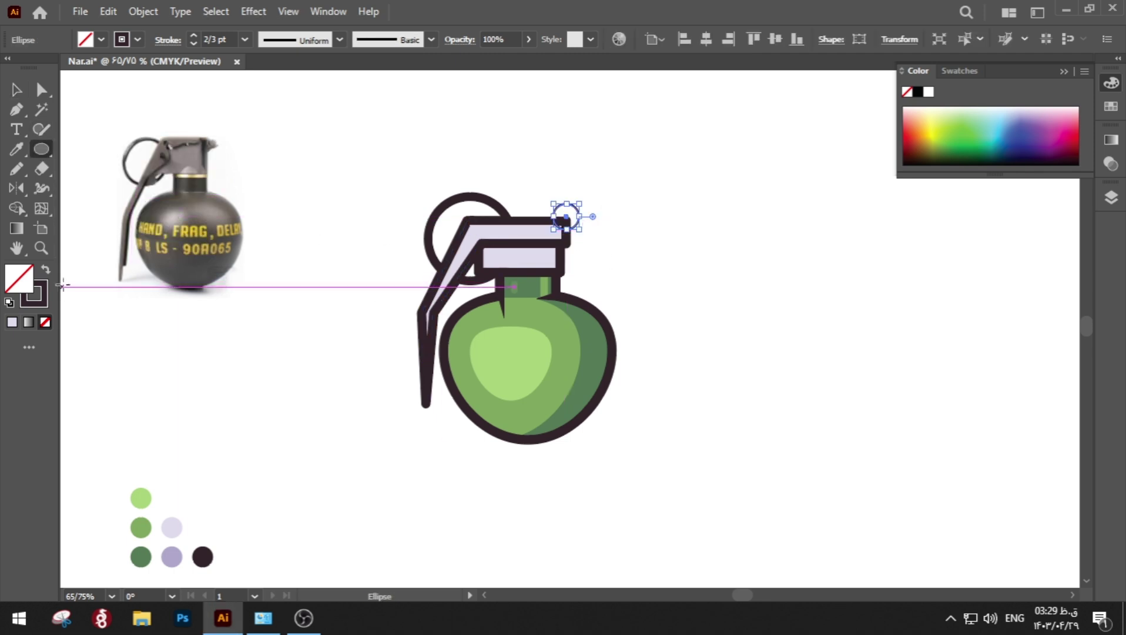
click(46, 271)
key(a)
click(288, 322)
key(v)
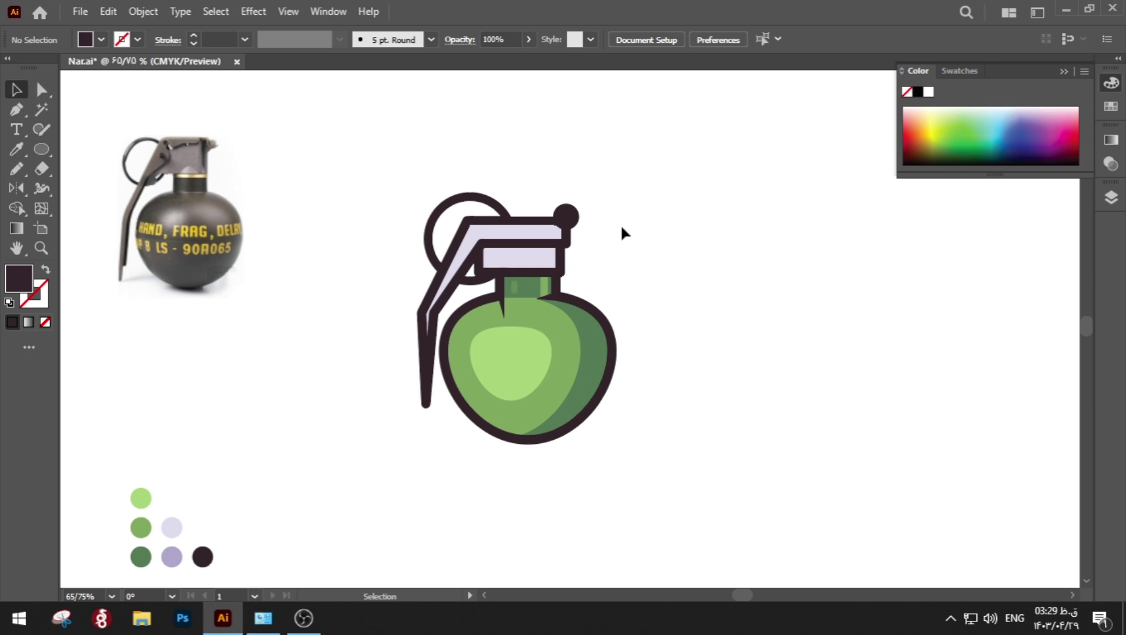
drag(576, 218, 582, 216)
click(625, 262)
Draw a shading rectangle over the cap's right part, filled with the palette's darker lavender, and place it with the cap's fill.
drag(41, 149, 112, 151)
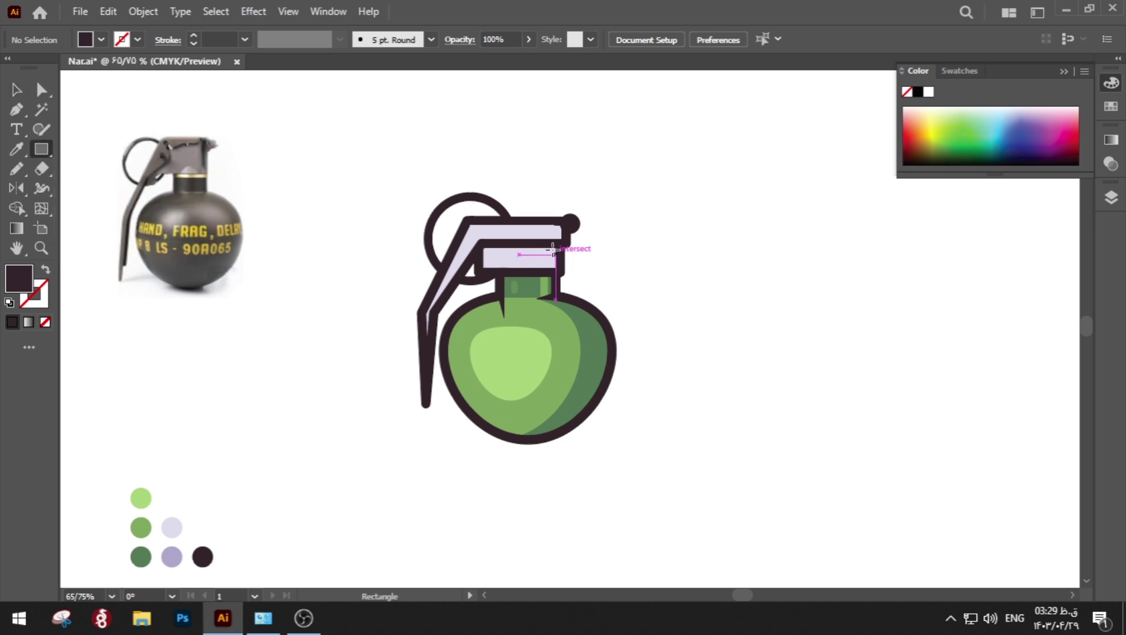
drag(528, 244, 558, 273)
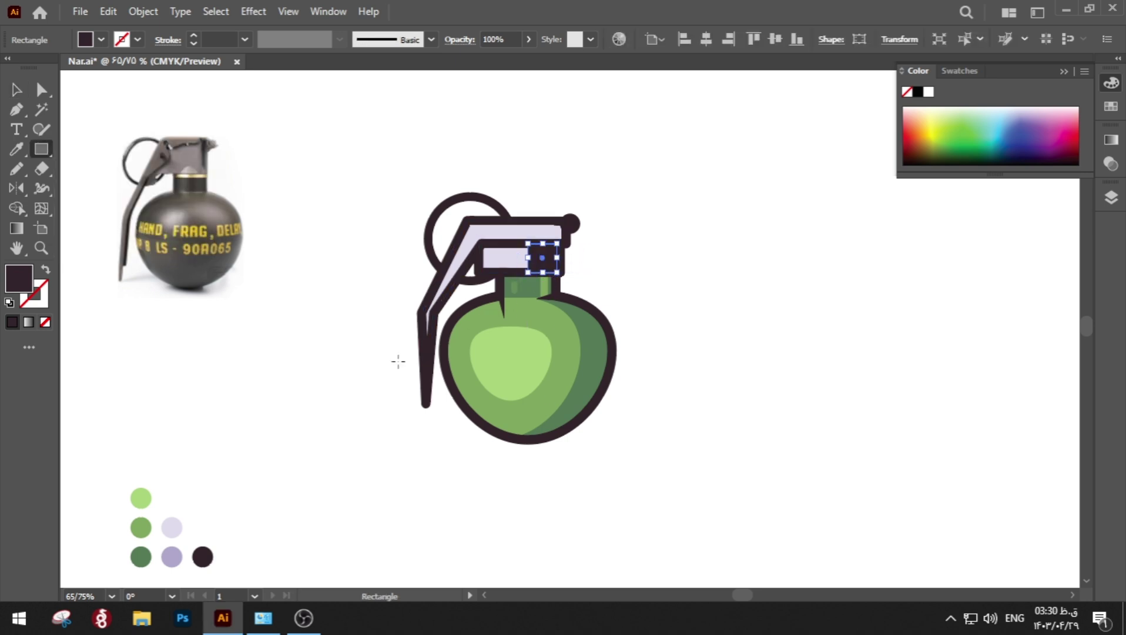
key(i)
click(173, 556)
key(v)
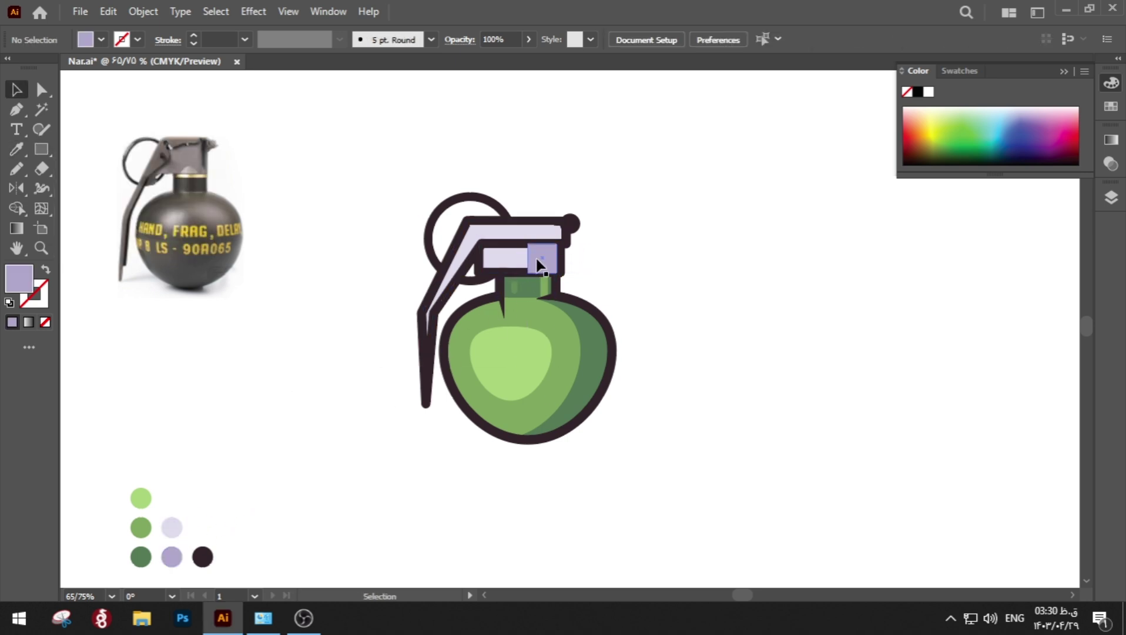
double_click(515, 253)
click(624, 314)
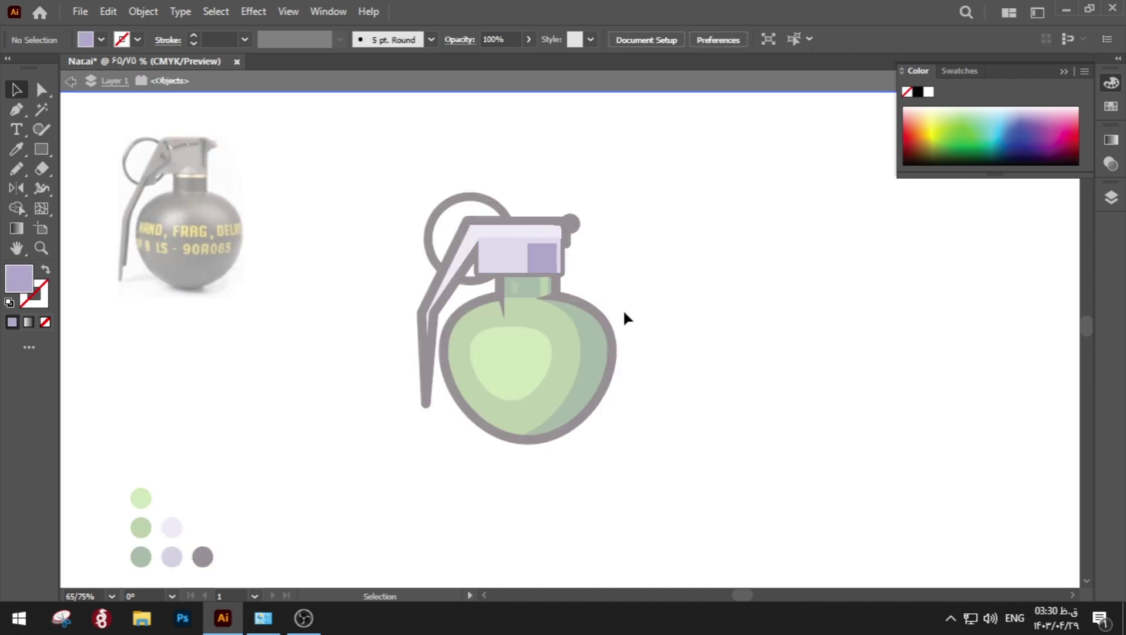
Draw a small darker lavender triangle with the Pen tool along the cap's lower edge, beside the shading rectangle.
key(p)
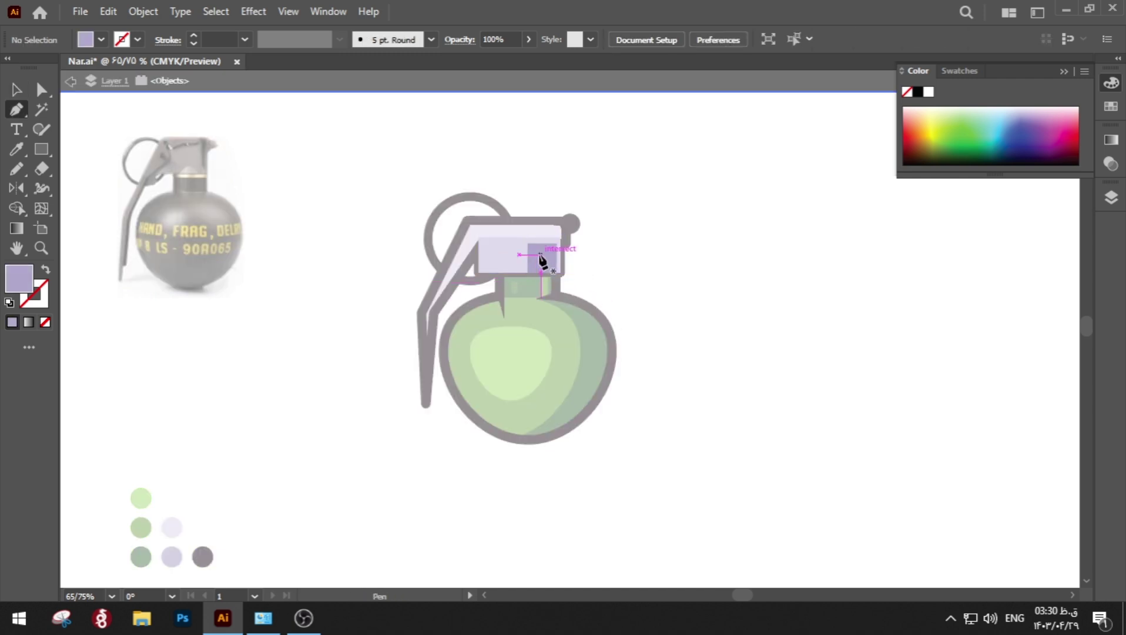
click(540, 254)
click(499, 272)
click(542, 271)
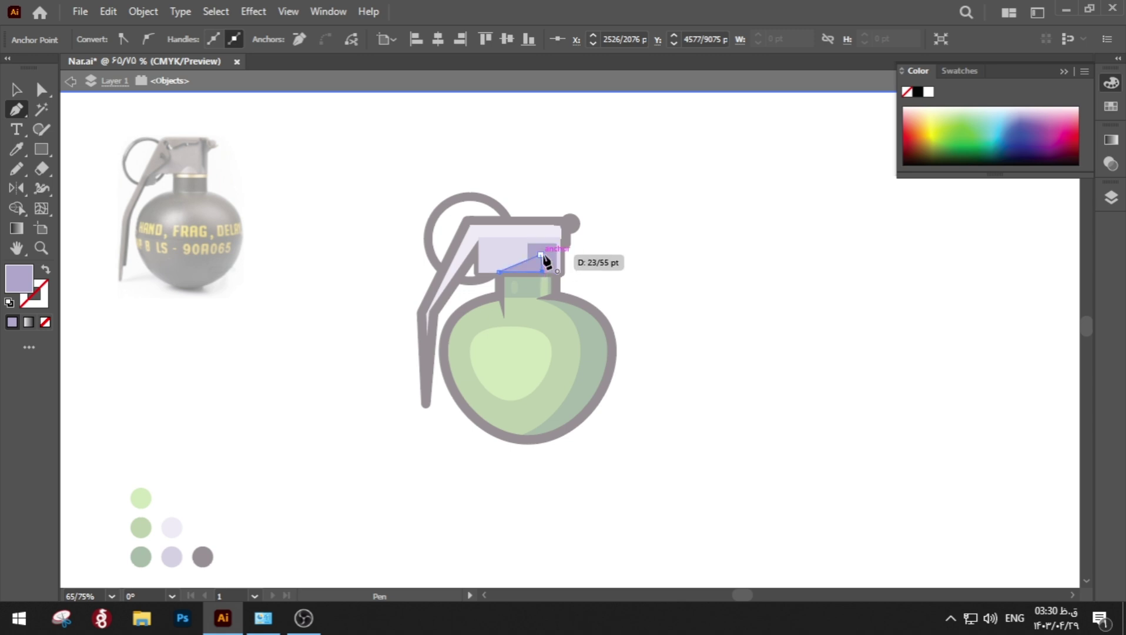
click(540, 256)
key(v)
double_click(605, 293)
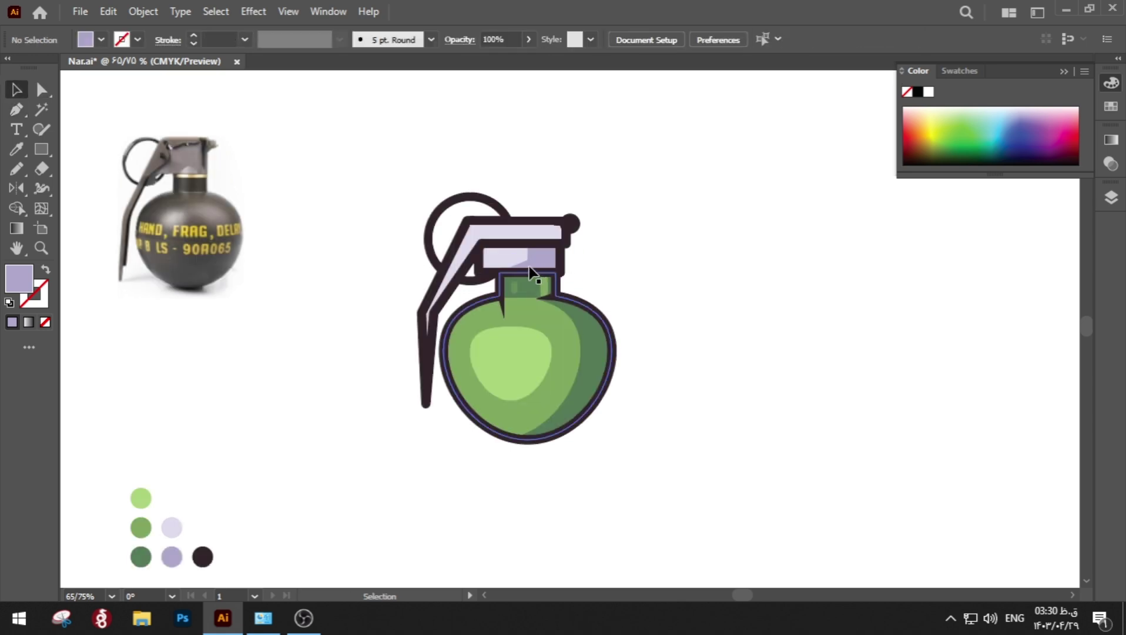
Move the lavender triangle up and to the right so it meets the shading rectangle inside the cap.
drag(529, 266, 534, 256)
key(a)
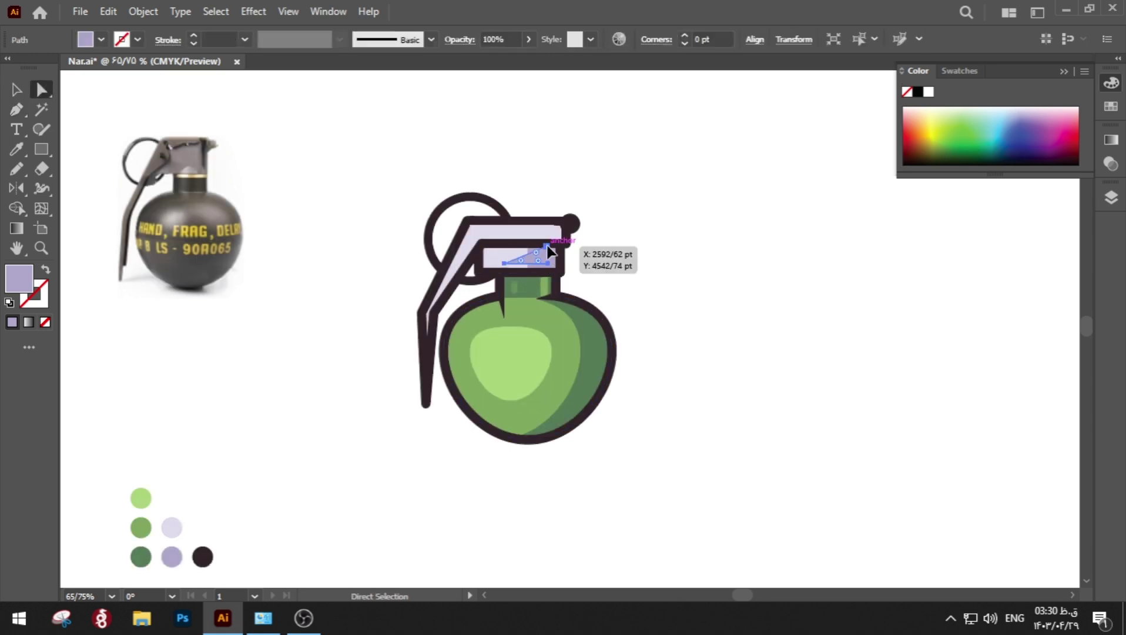
click(547, 246)
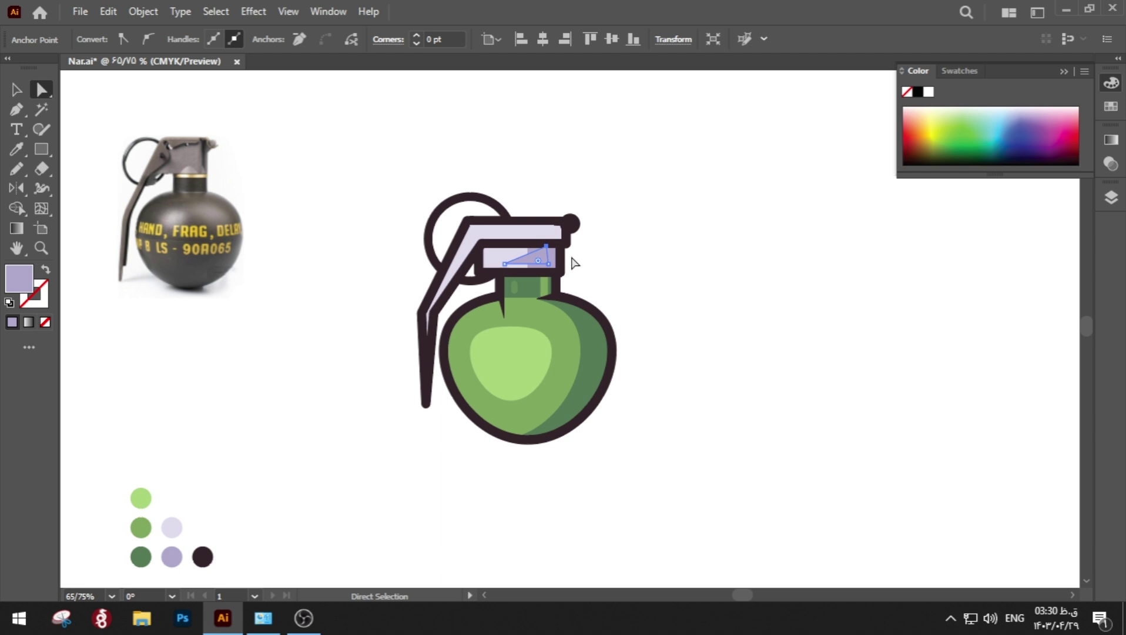
click(602, 273)
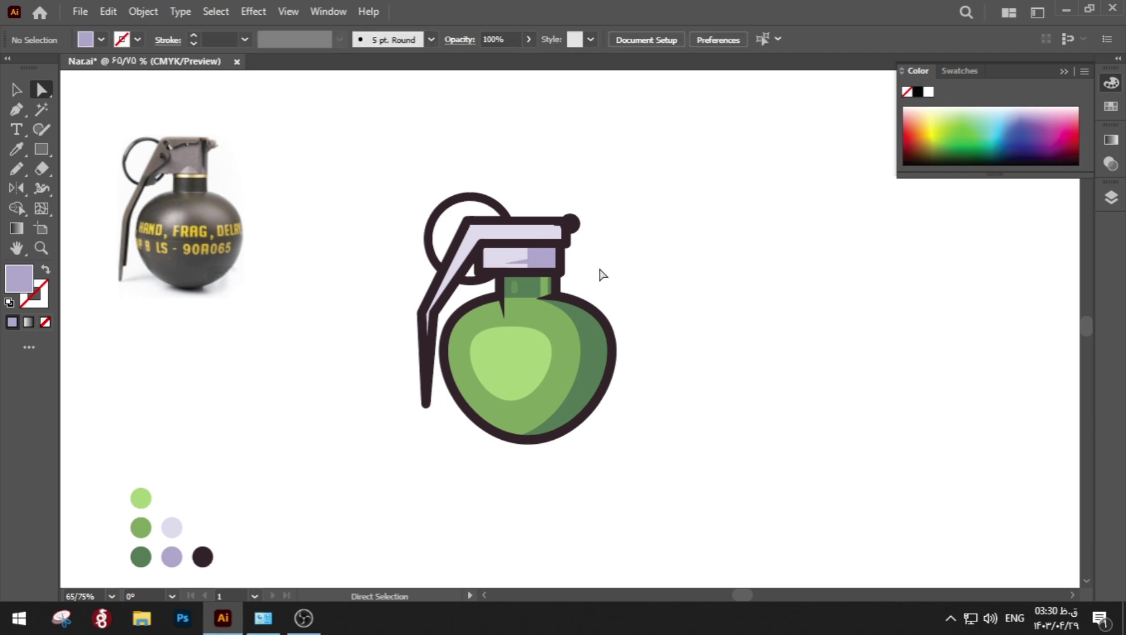
drag(435, 387, 414, 437)
click(423, 414)
key(ctrl+z)
click(441, 421)
key(ctrl+z)
click(394, 436)
Draw a tiny circle as a rivet at the lever's upper left bend and fill it with the dark outline colour.
key(z)
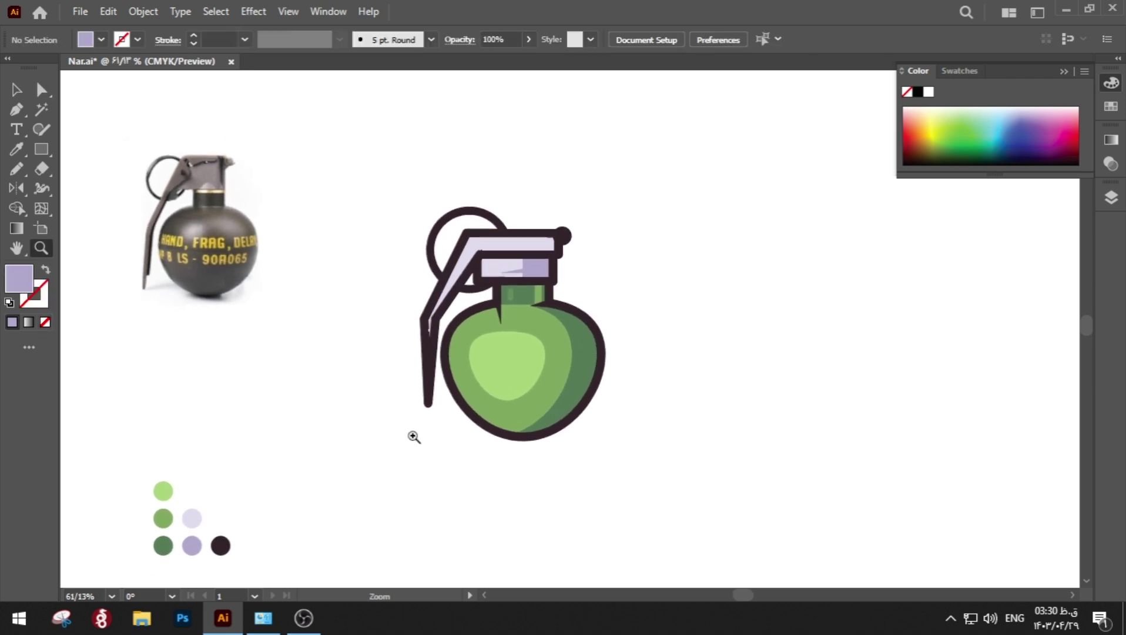
drag(37, 154, 100, 191)
drag(473, 241, 480, 251)
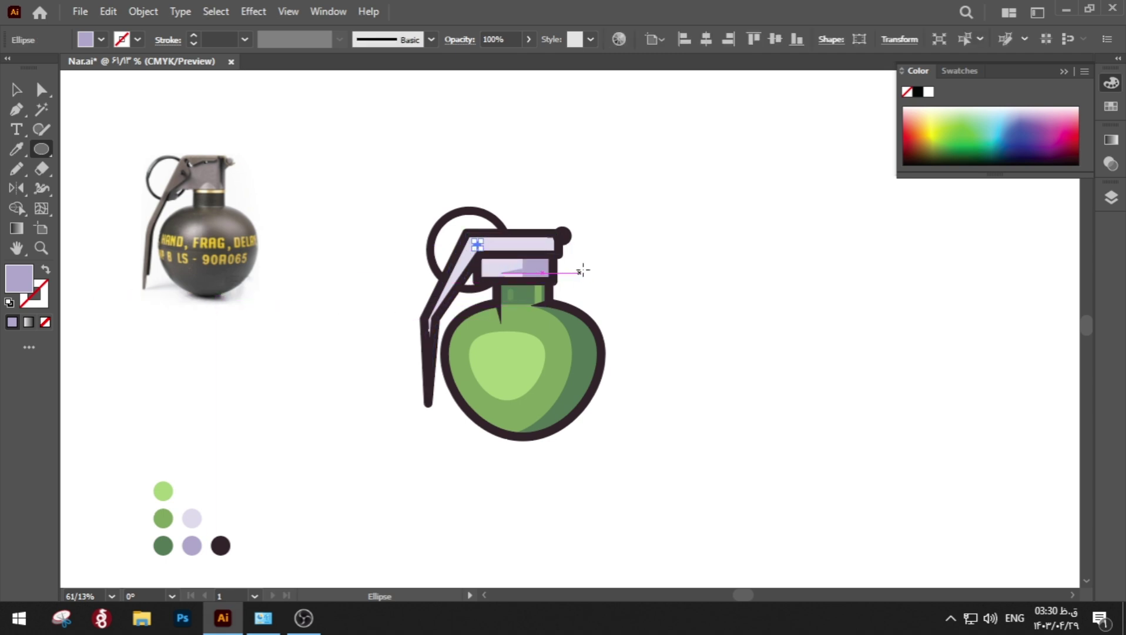
key(i)
click(568, 239)
key(a)
key(v)
click(580, 251)
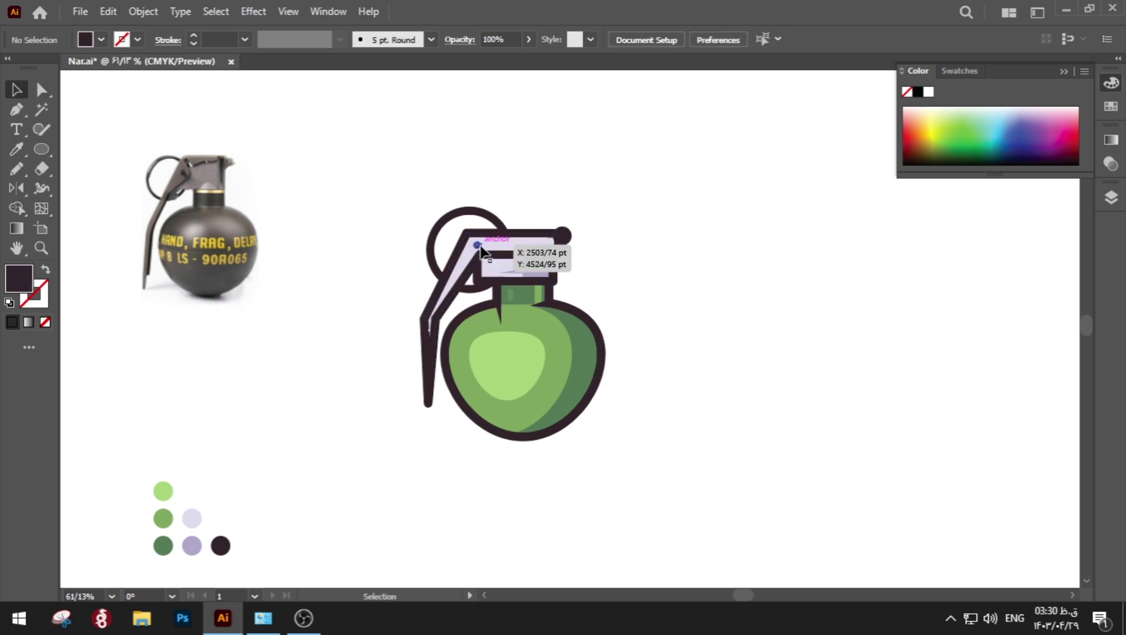
click(476, 244)
click(627, 282)
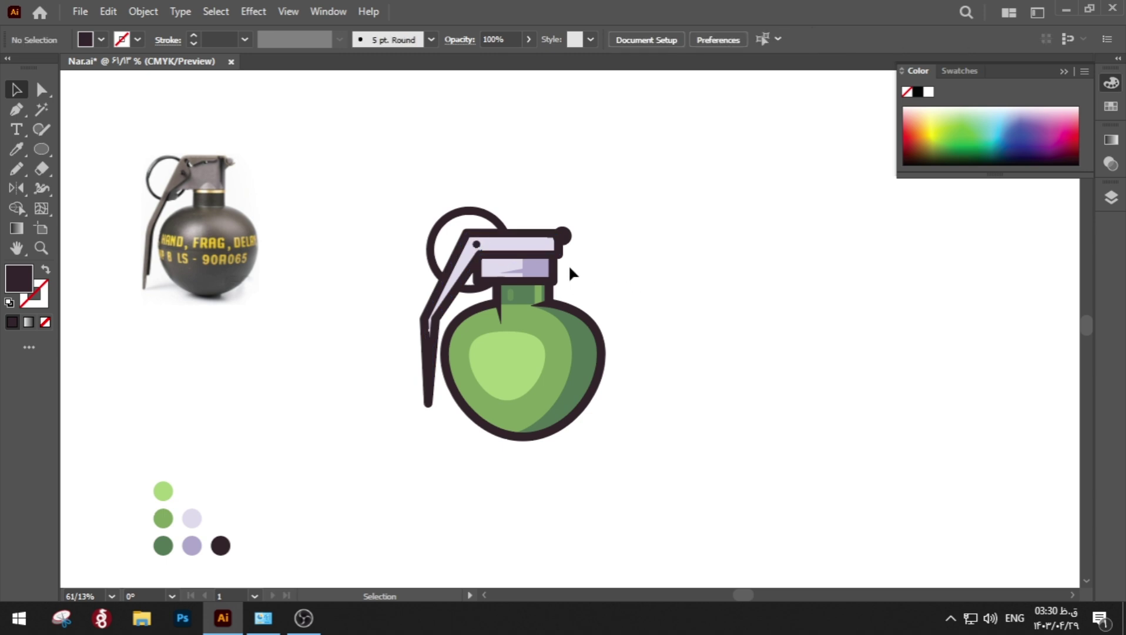
Nudge the dark knob at the lever's right end closer to the outline's corner.
click(568, 237)
drag(574, 226, 569, 228)
click(600, 259)
key(z)
click(611, 276)
click(16, 108)
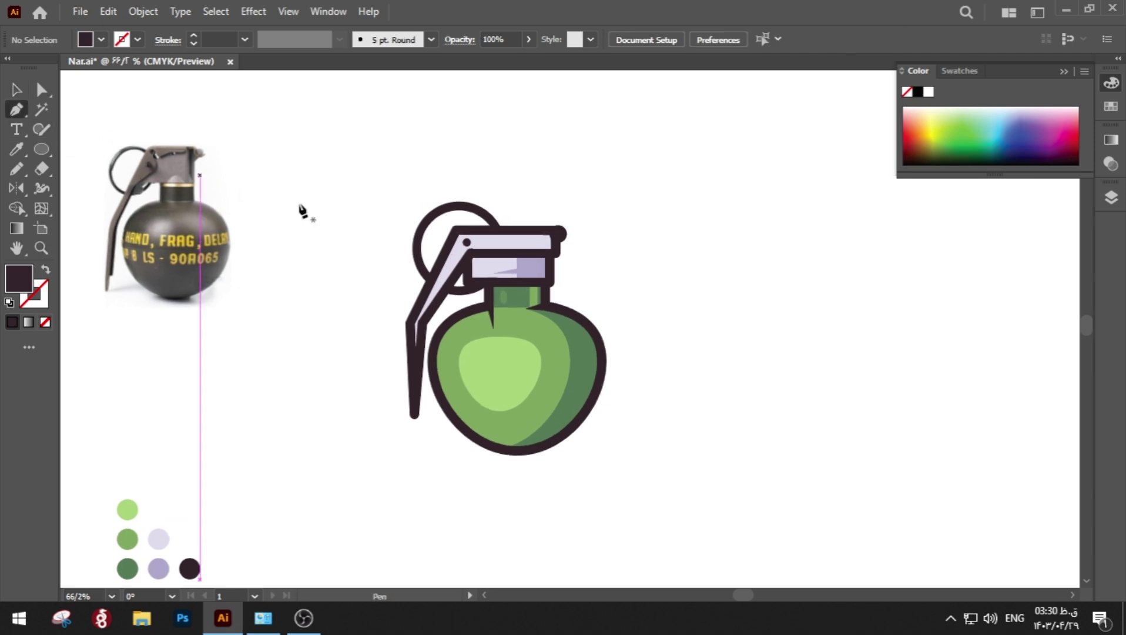
click(556, 254)
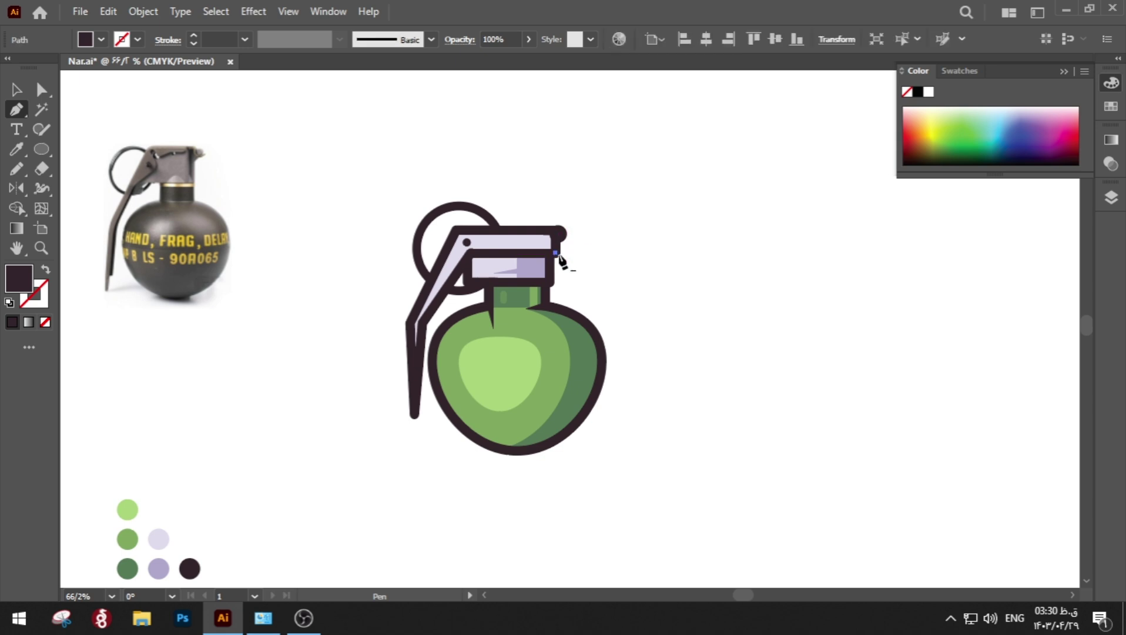
key(ctrl+z)
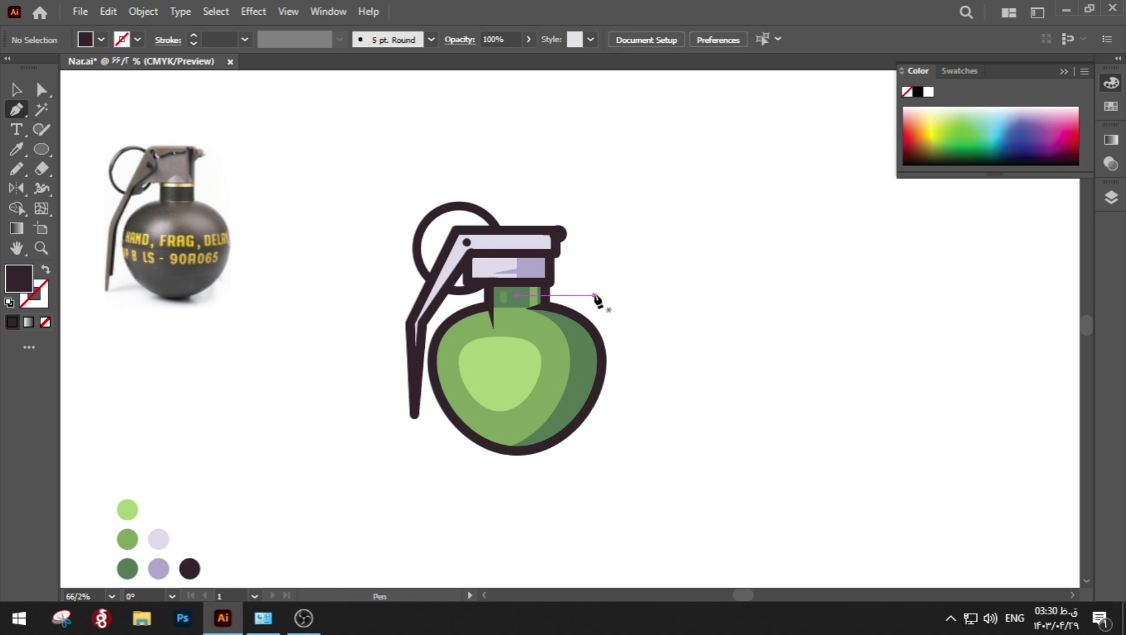
key(a)
Draw a wide, flat dark ellipse under the grenade as a ground shadow and send it to the back.
click(41, 149)
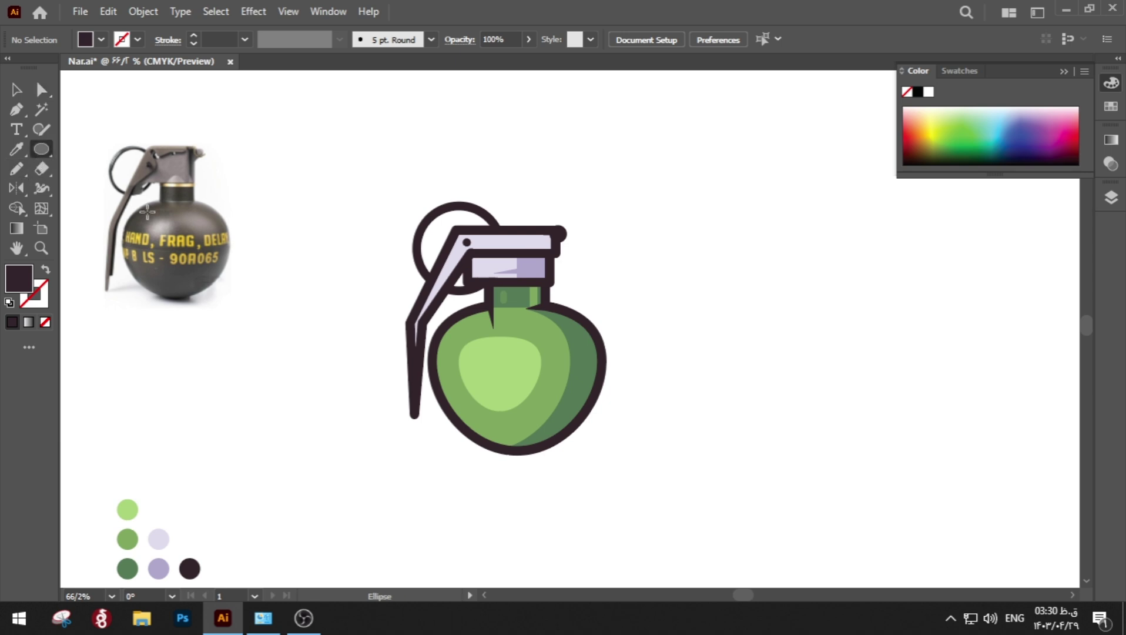
drag(516, 457, 609, 469)
key(v)
right_click(610, 468)
mouse_move(684, 394)
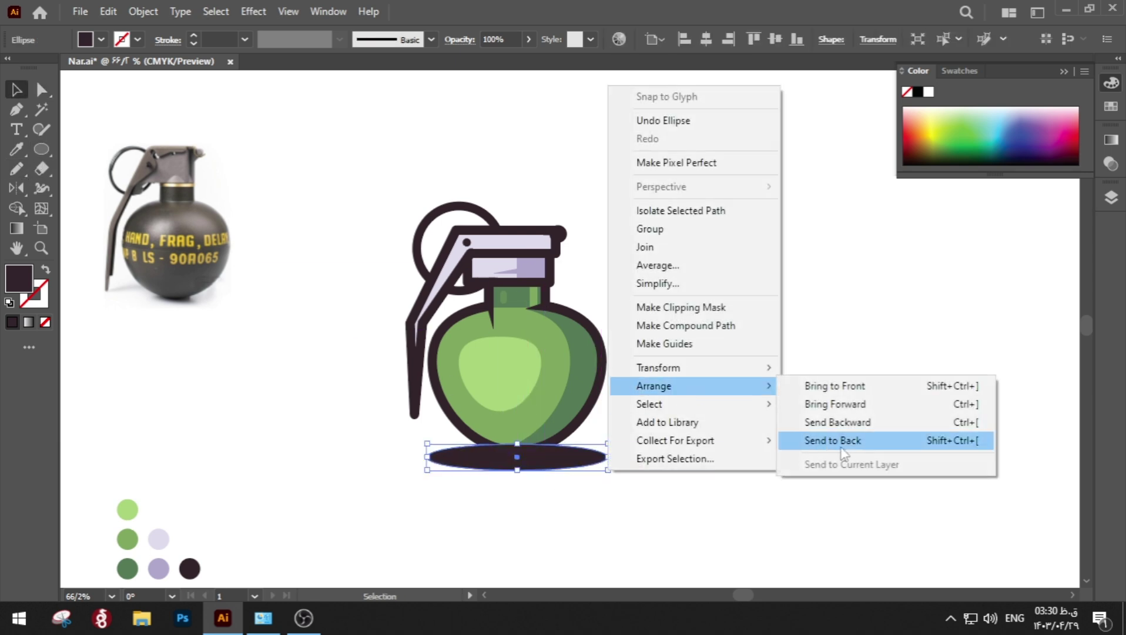
click(840, 441)
click(608, 469)
drag(590, 461, 606, 468)
Draw a closed dark rectangle with the Pen tool, about 59 pt wide, overlapping the lever's top edge beside the rivet.
scroll(611, 484, down, 3)
key(a)
key(space)
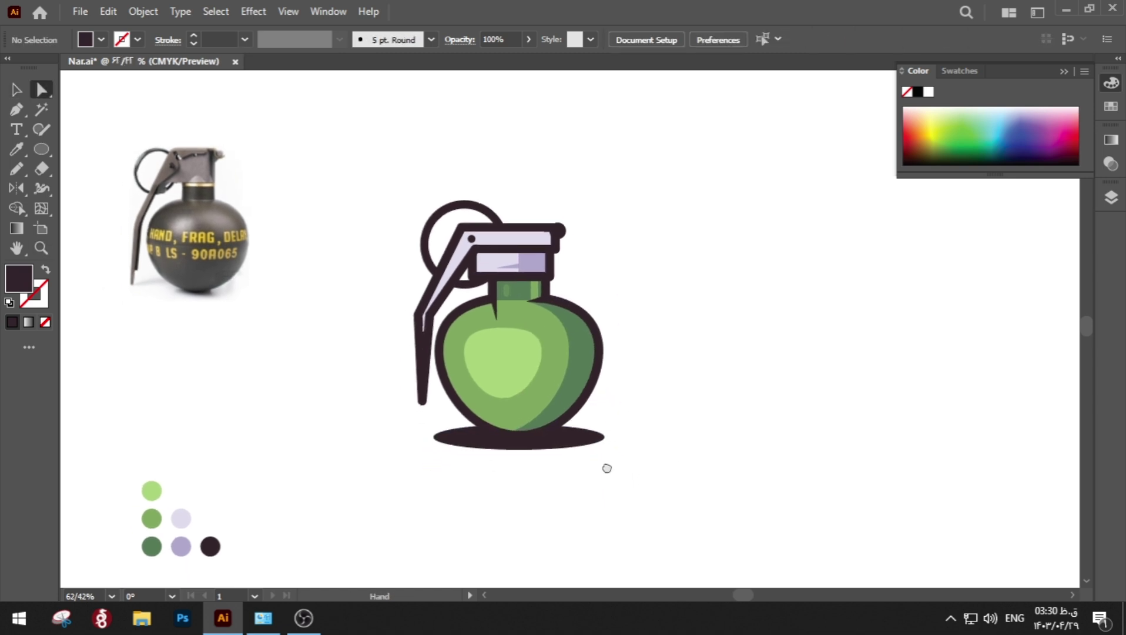
key(z)
drag(529, 219, 630, 259)
key(p)
click(528, 233)
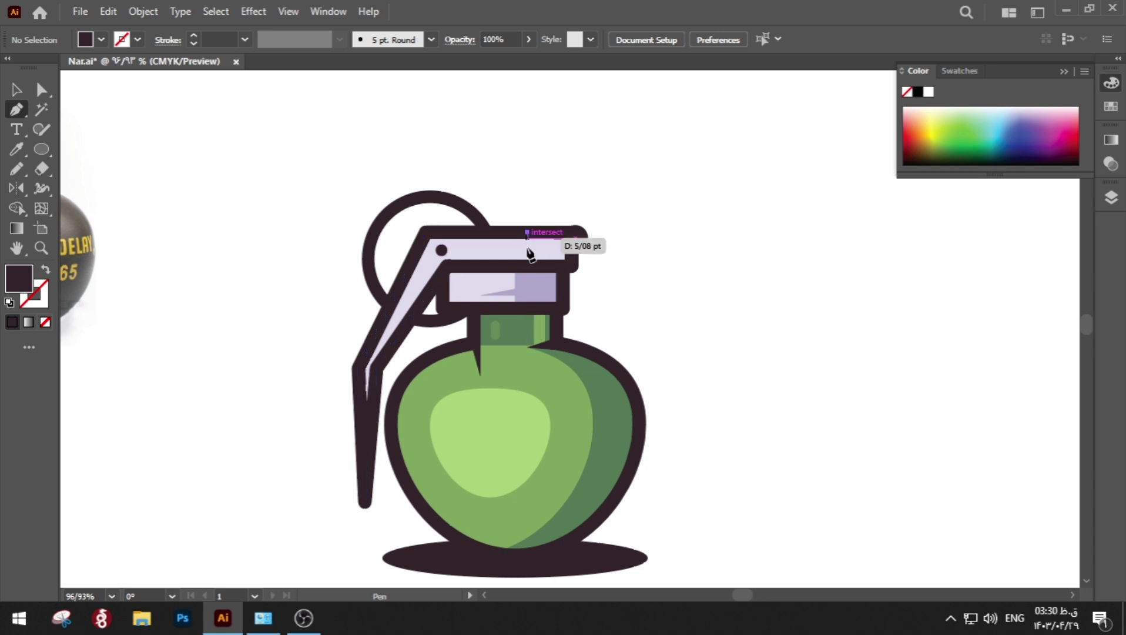
shift+click(528, 250)
shift+click(465, 251)
shift+click(467, 232)
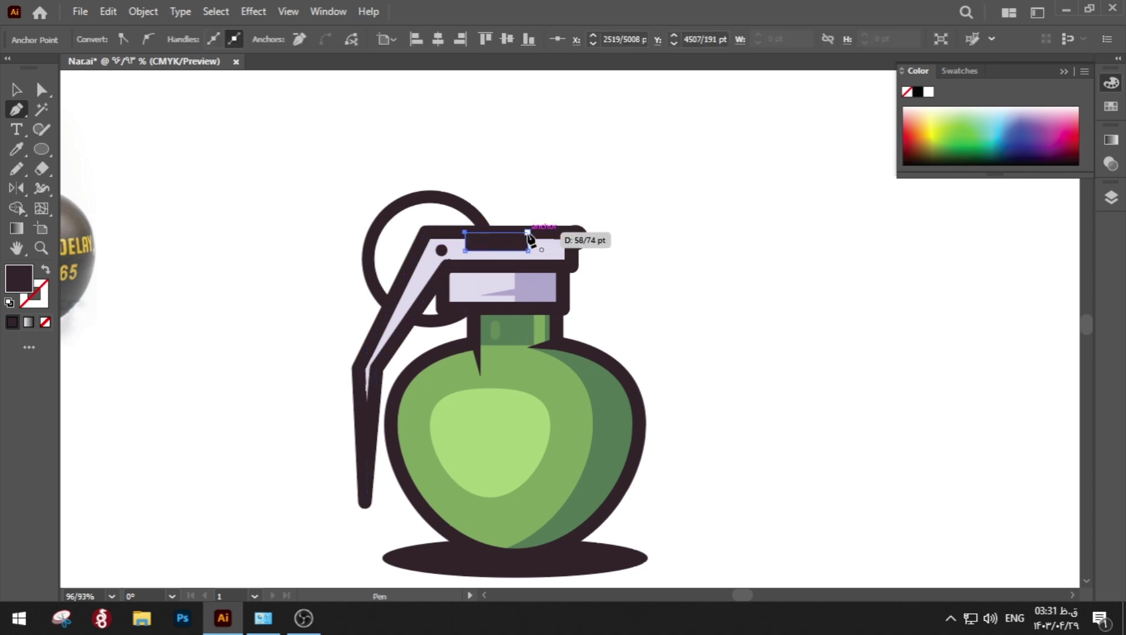
click(527, 233)
Reshape the lower corners of the dark rectangle so it forms a shallow tapered notch in the lever's top edge.
key(a)
drag(465, 250, 465, 242)
key(z)
drag(525, 188, 493, 192)
key(a)
click(524, 197)
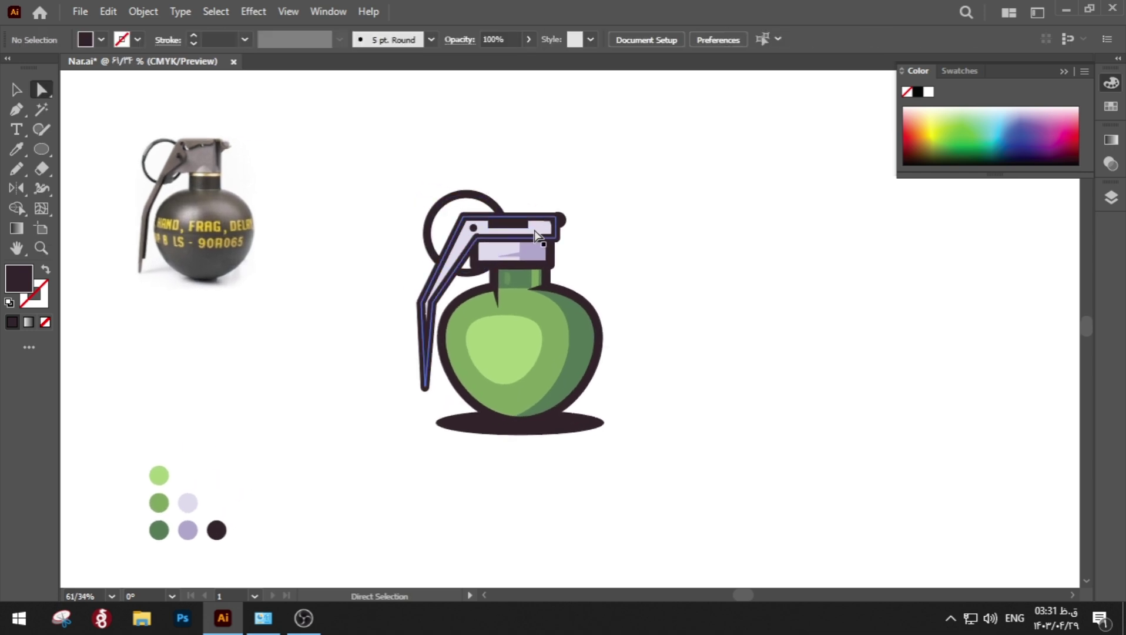
drag(528, 228, 487, 227)
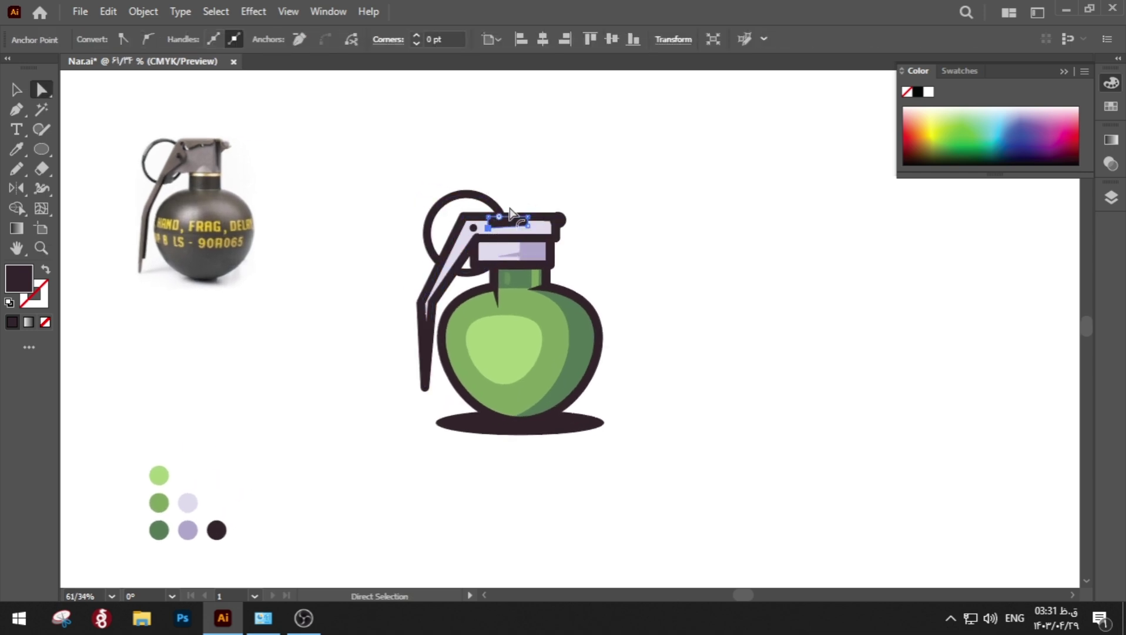
click(540, 193)
key(z)
drag(540, 193, 517, 210)
key(a)
click(529, 225)
click(464, 180)
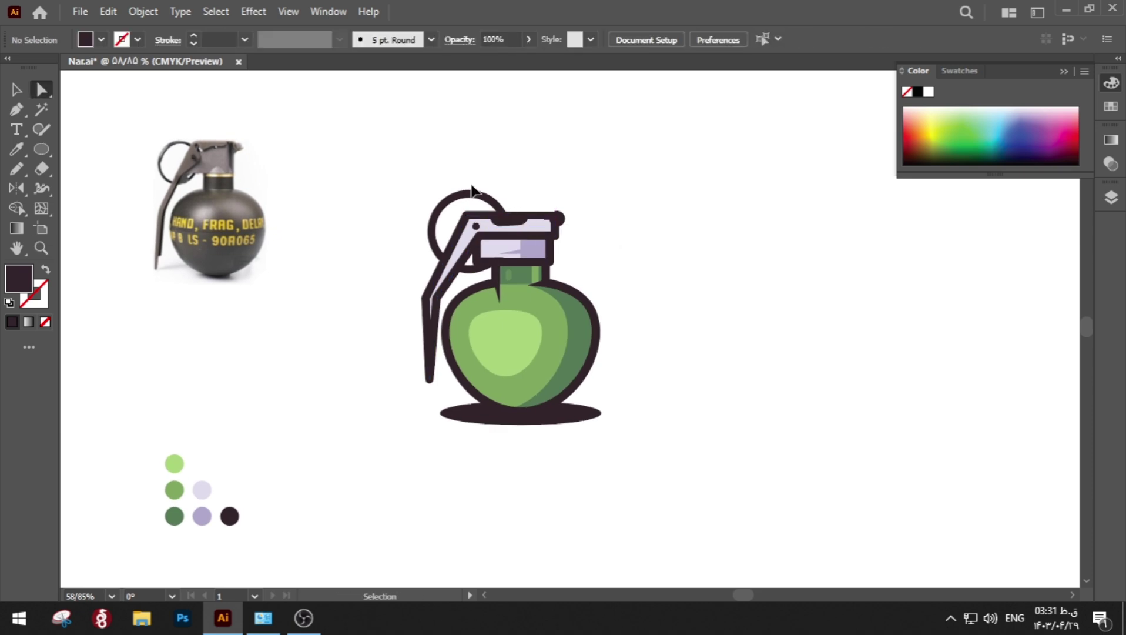
Undo the last reshaping of the dark notch on the lever's top edge and round its two lower corners instead.
key(ctrl+z)
key(ctrl+z)
key(ctrl+z)
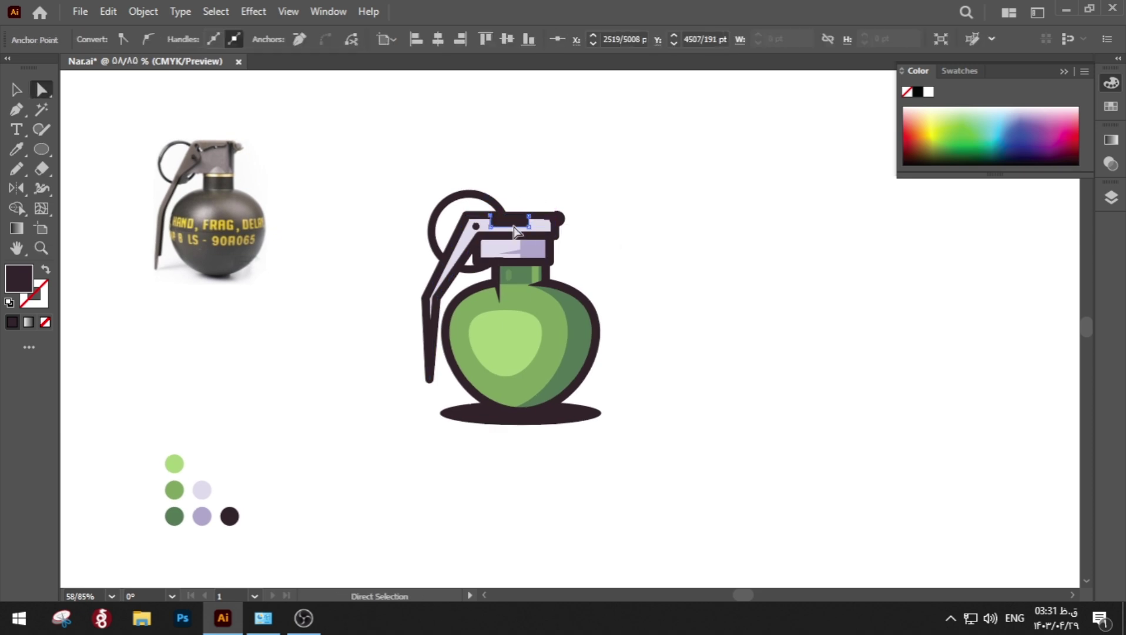
click(528, 227)
shift+click(490, 226)
click(539, 181)
mouse_move(498, 220)
mouse_down()
mouse_move(513, 180)
mouse_move(536, 184)
mouse_move(530, 220)
mouse_move(513, 223)
mouse_up()
key(z)
key(v)
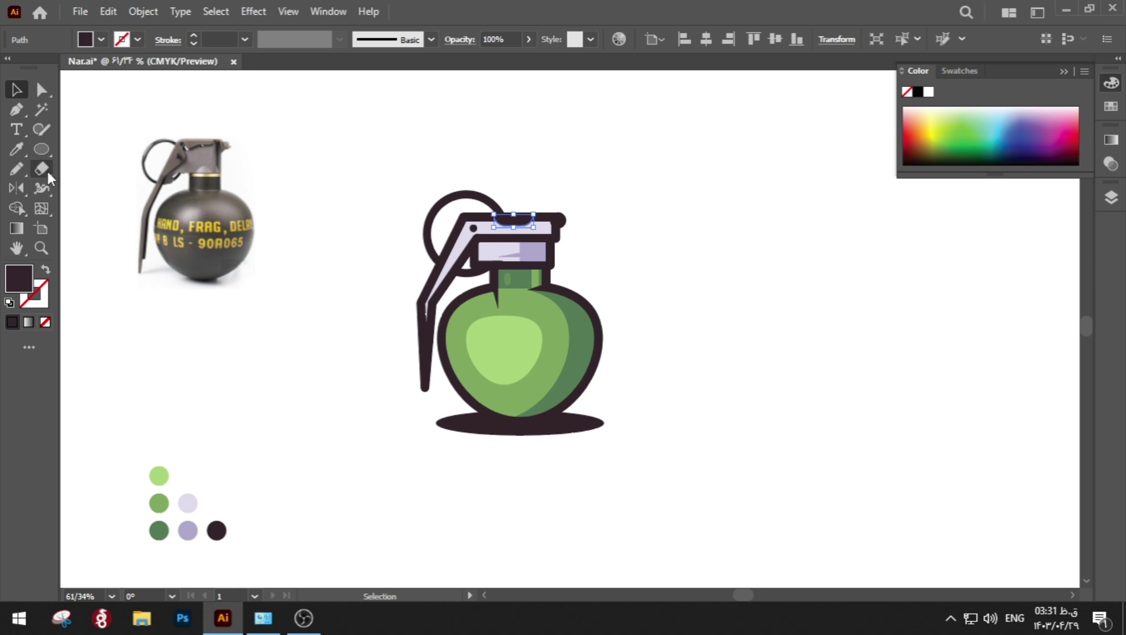
click(322, 176)
Draw a small dark circle over the lavender collar's lower edge and erase its bottom half to leave a semicircle.
key(z)
drag(381, 205, 661, 310)
click(40, 148)
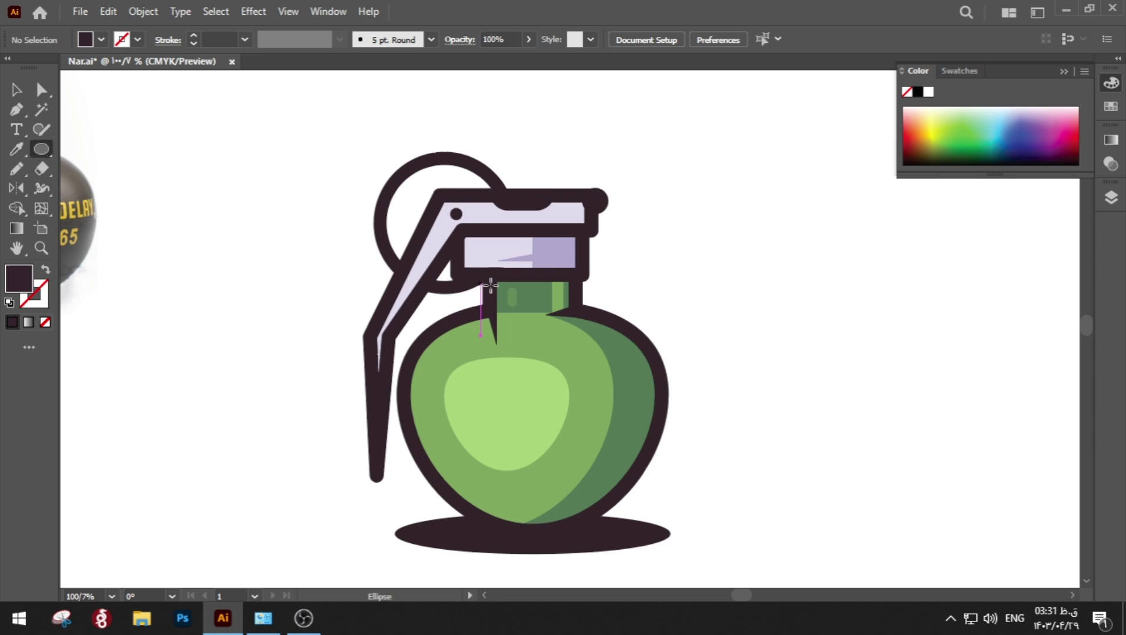
drag(506, 256, 544, 293)
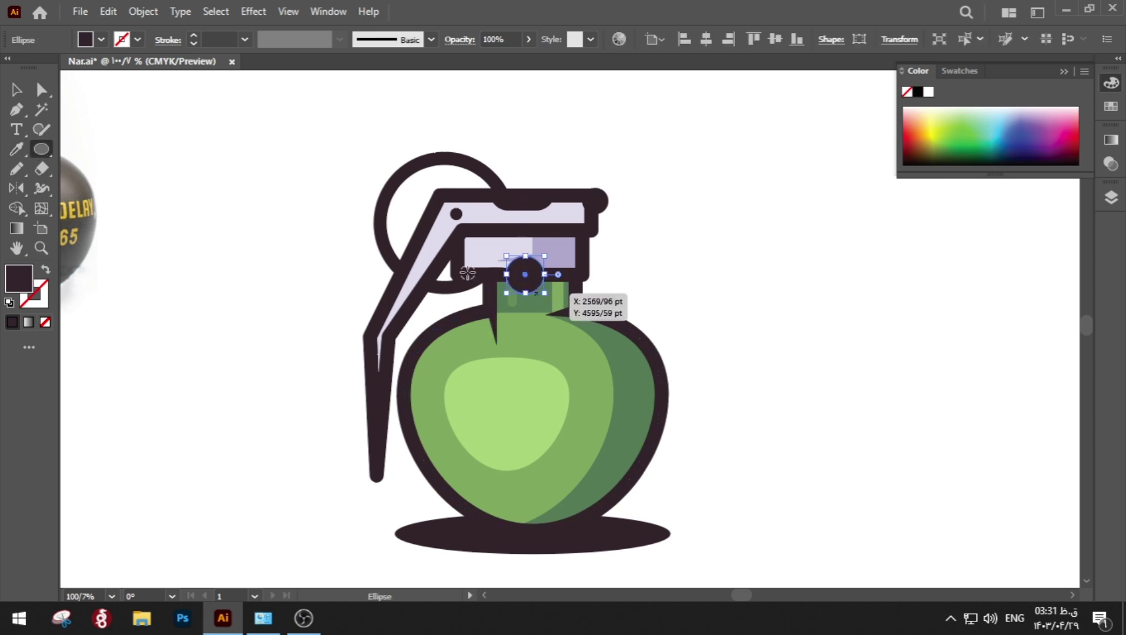
click(40, 170)
mouse_move(669, 365)
mouse_down()
mouse_move(442, 274)
mouse_move(244, 298)
mouse_move(344, 322)
mouse_up()
ctrl+click(304, 273)
key(z)
key(v)
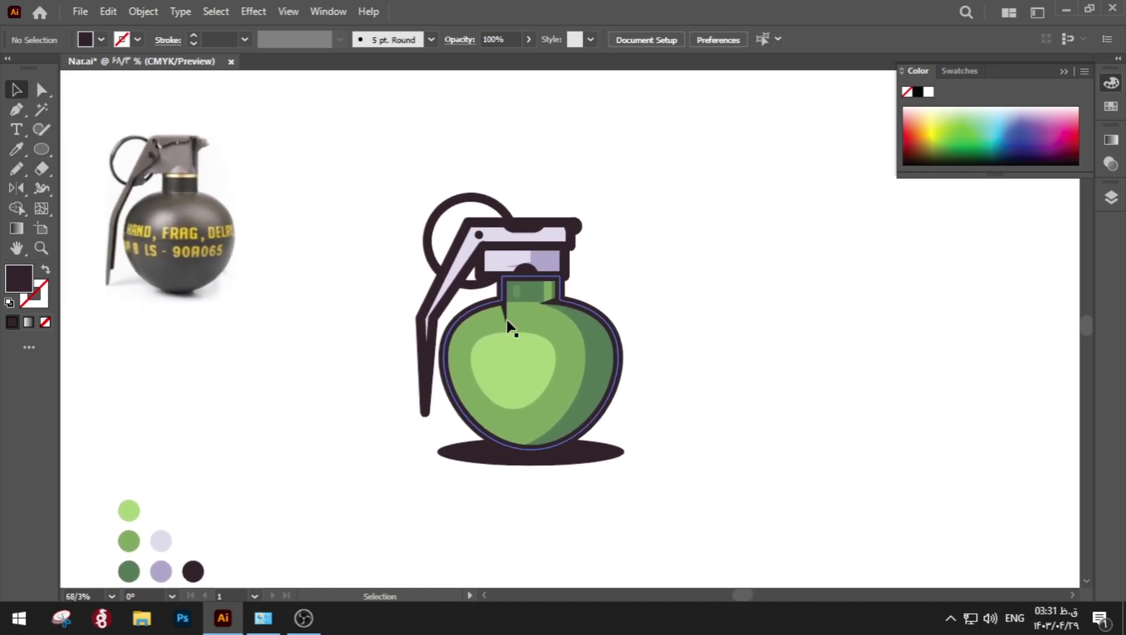
Turn the dark semicircle upside down and move it up so it hangs from the lavender collar's upper edge.
click(531, 272)
drag(528, 264, 538, 276)
key(r)
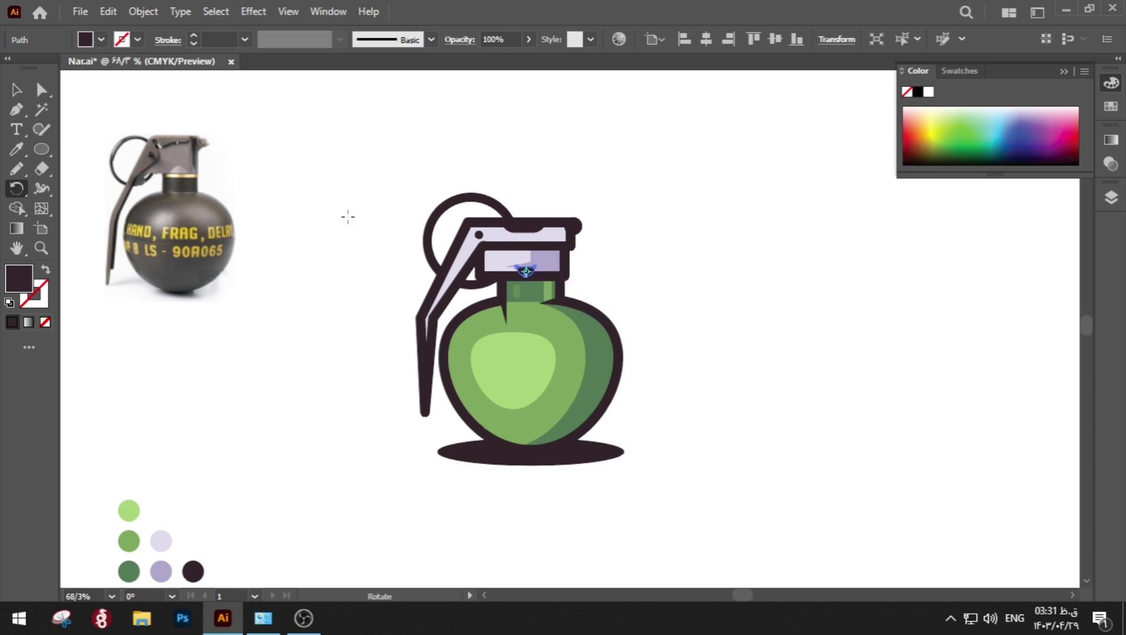
key(v)
click(623, 282)
drag(532, 272, 532, 256)
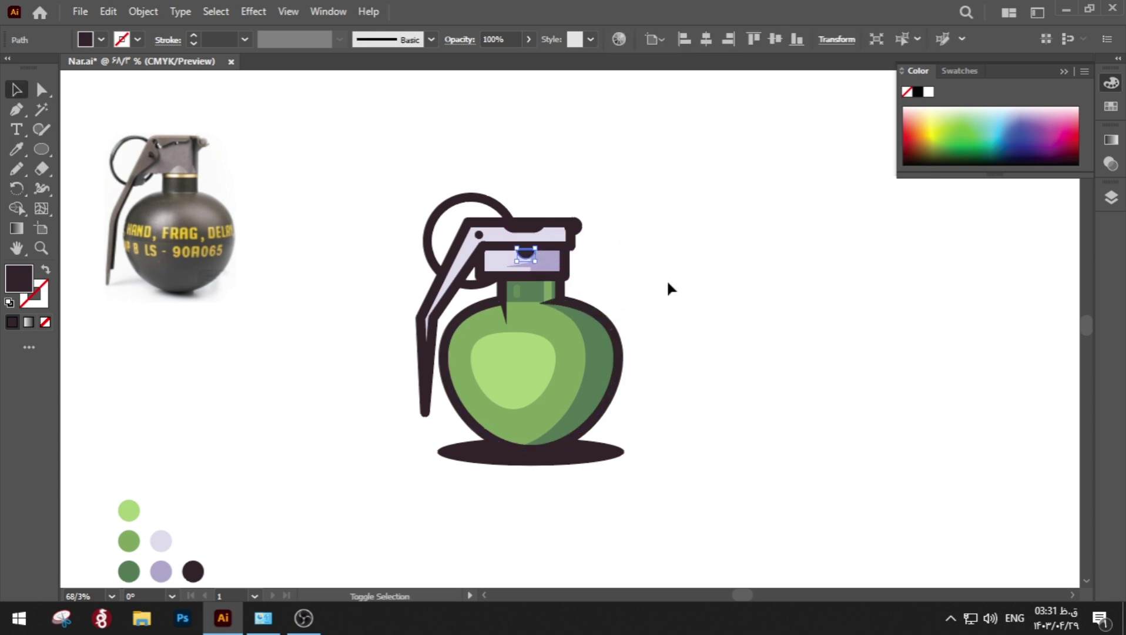
key(Up)
key(Up)
key(Up)
key(Up)
click(667, 281)
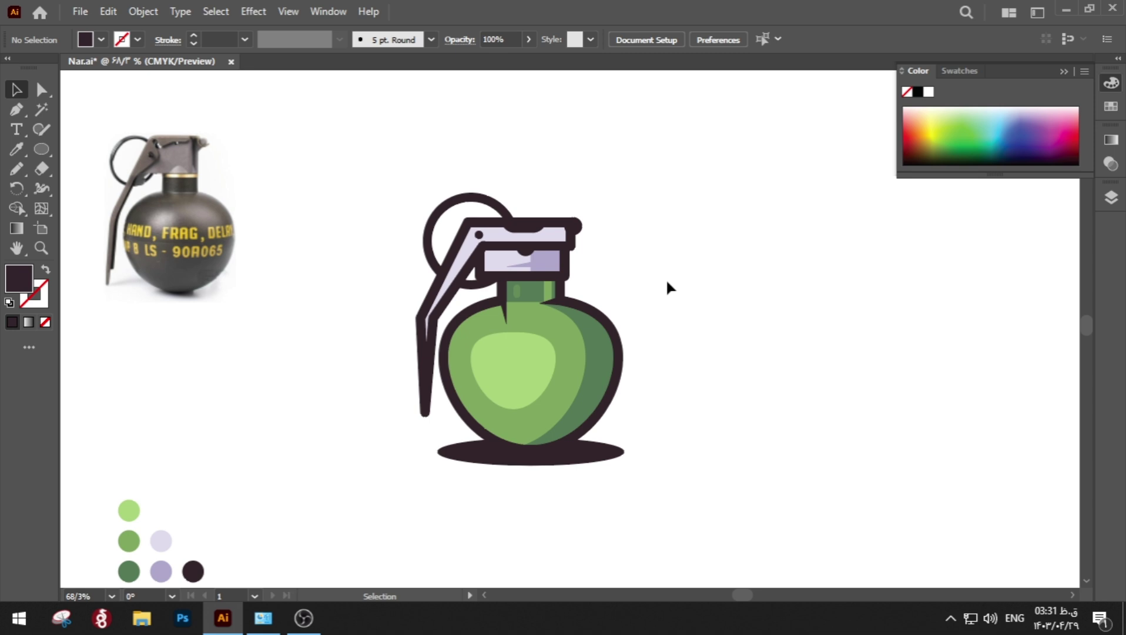
key(ctrl+space)
drag(667, 282, 586, 322)
key(space)
drag(661, 336, 597, 340)
key(ctrl+space)
drag(597, 339, 635, 353)
key(v)
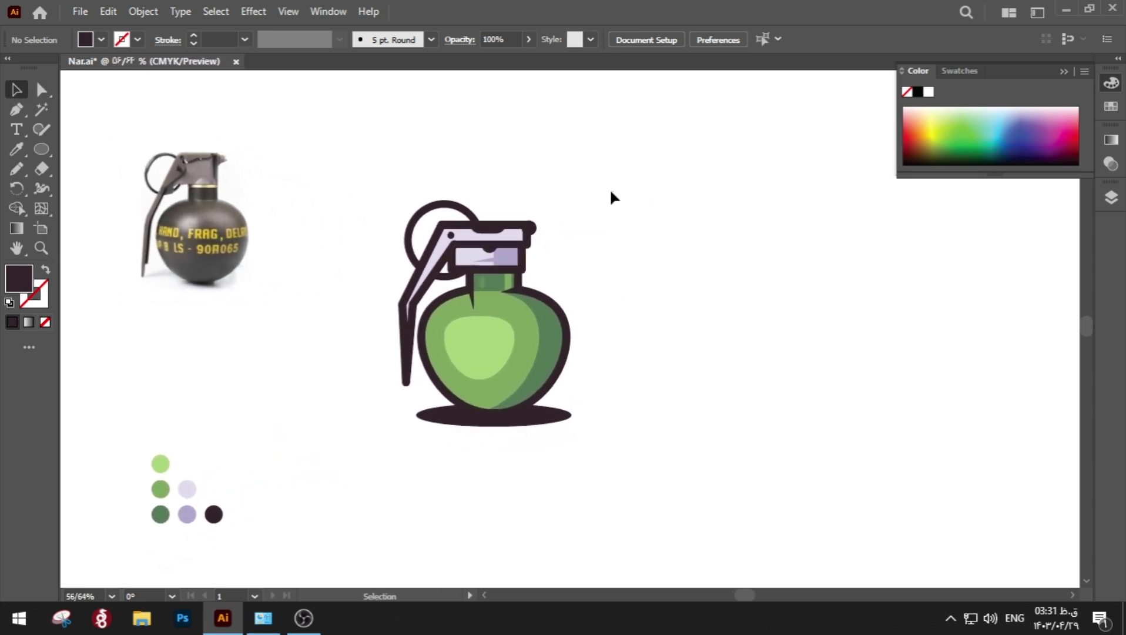
click(144, 11)
click(330, 150)
click(488, 329)
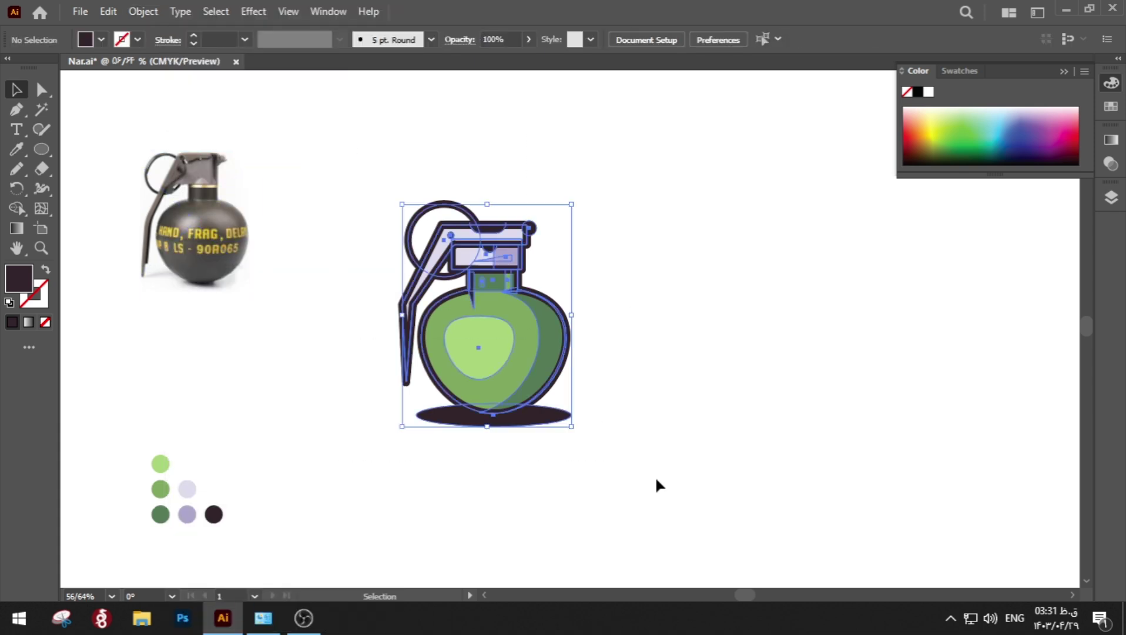
key(a)
key(v)
click(646, 474)
Shrink the reference photo and move it farther up and away from the grenade illustration.
click(212, 257)
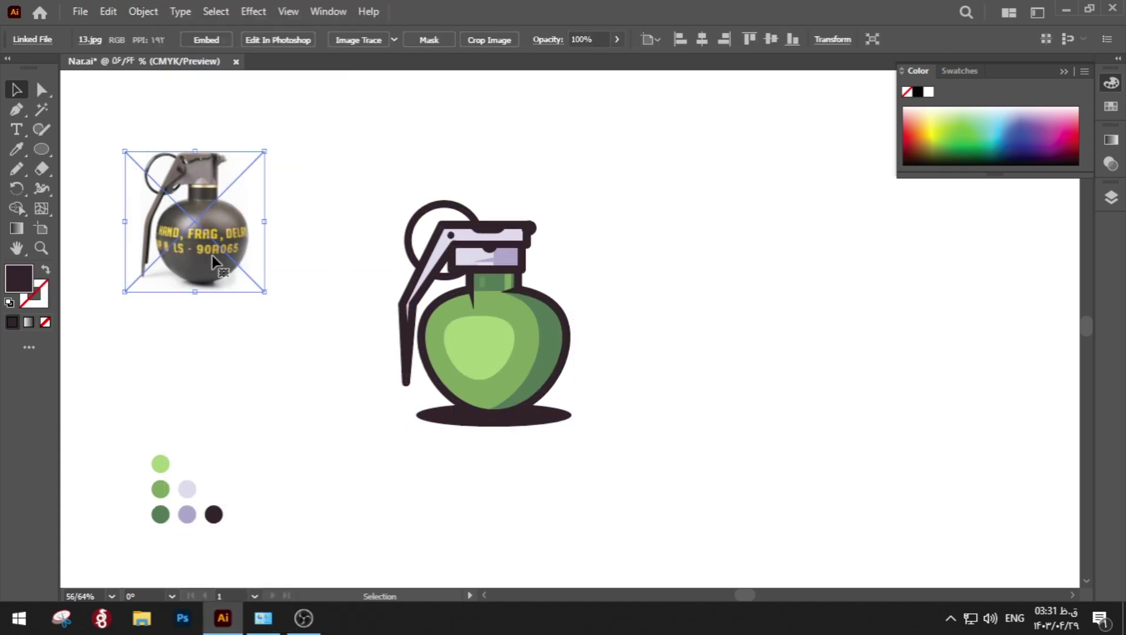
drag(267, 291, 240, 265)
drag(191, 218, 142, 160)
click(327, 343)
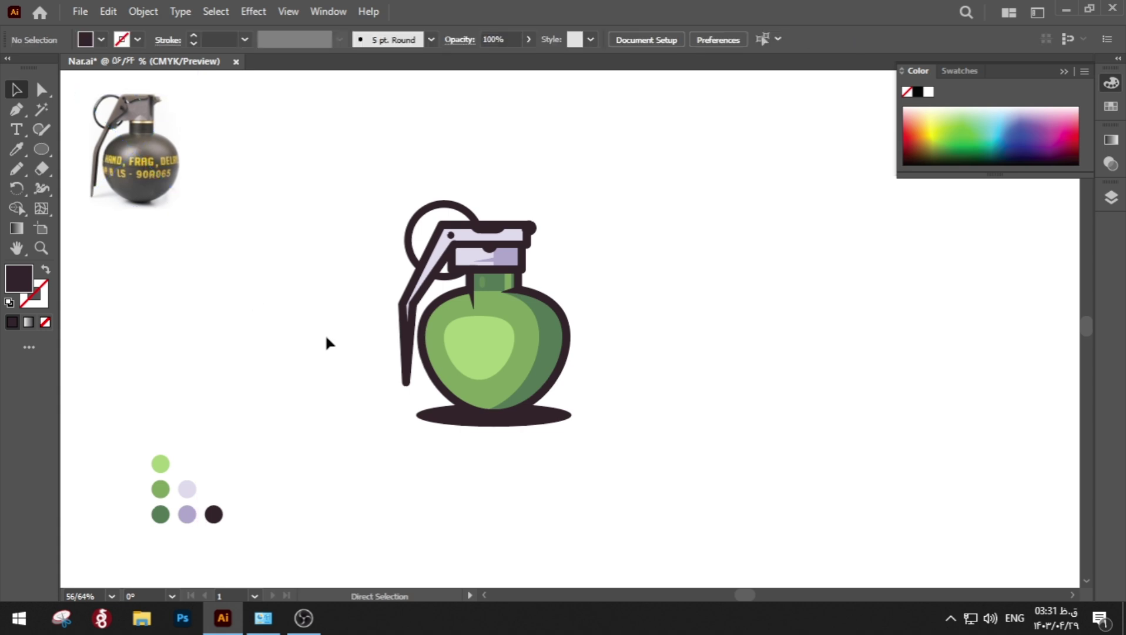
Move the palette circles to the right of the grenade and bottom-align them with the grouped grenade artwork.
drag(214, 514, 670, 406)
drag(352, 163, 588, 465)
key(ctrl+g)
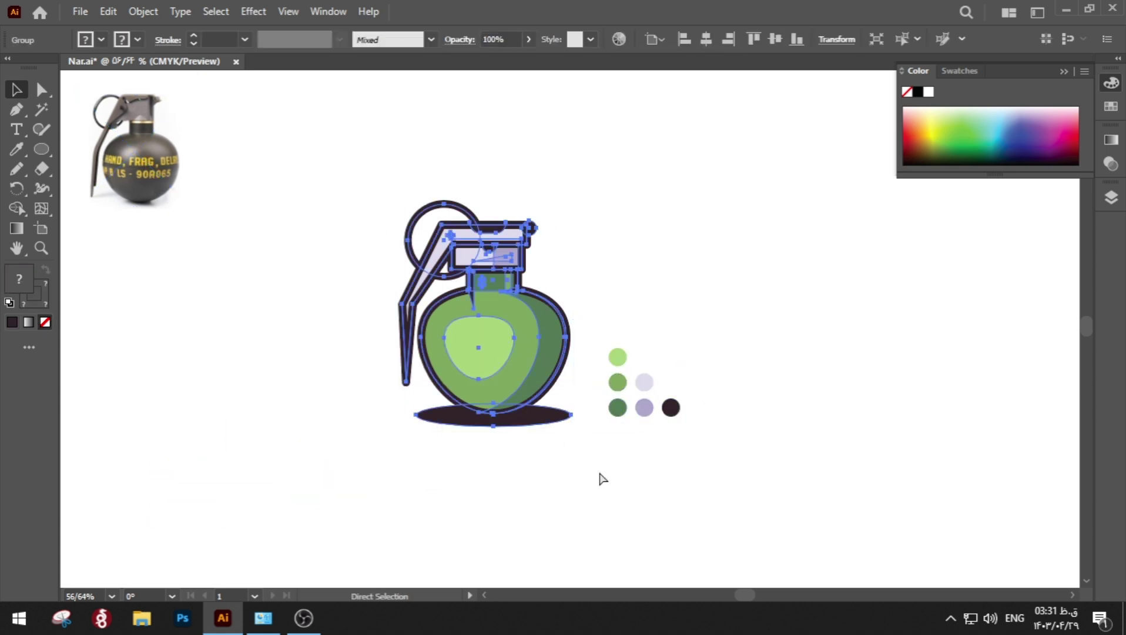
drag(753, 518, 499, 288)
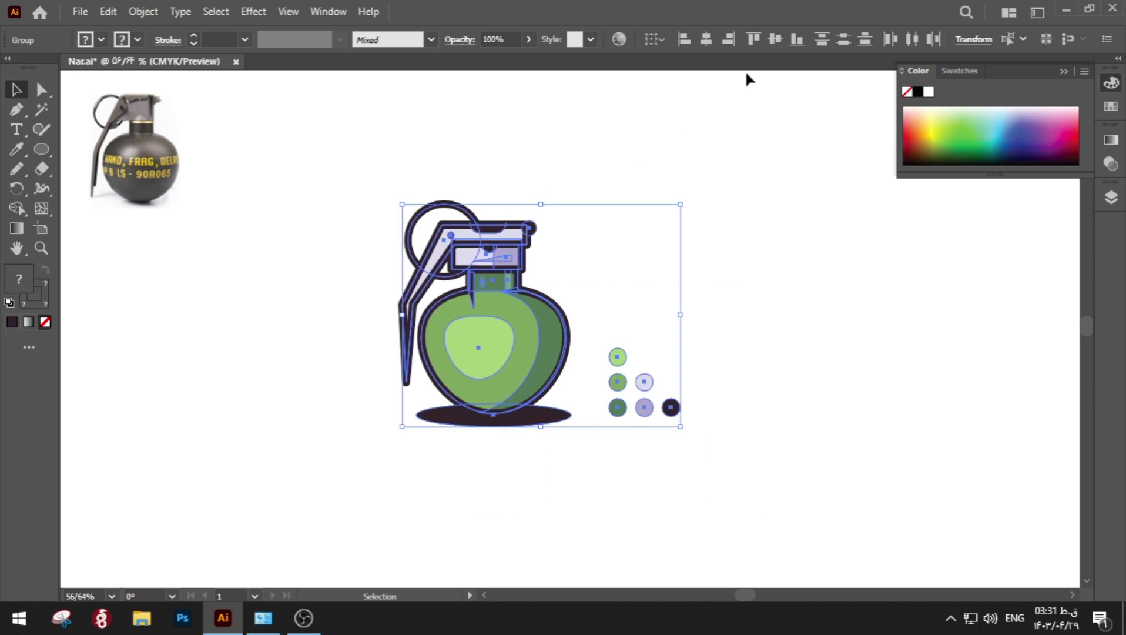
click(796, 40)
click(722, 295)
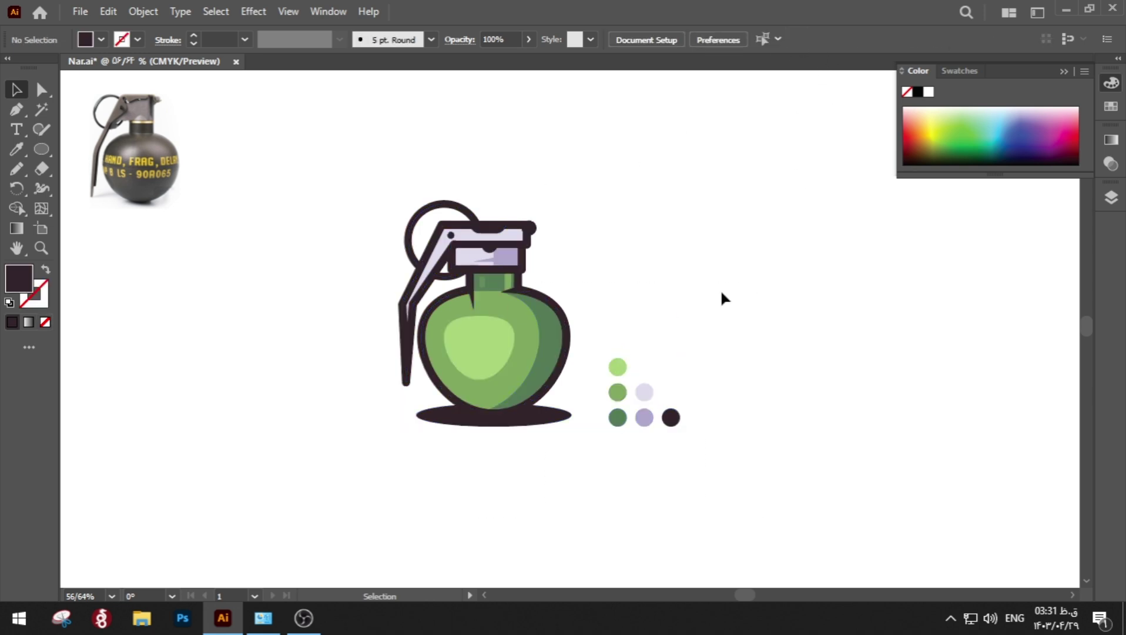
Add the two-line text "art 161" / "youtube channel" above the palette circles in the Luckiest Guy Regular font.
click(15, 130)
click(619, 270)
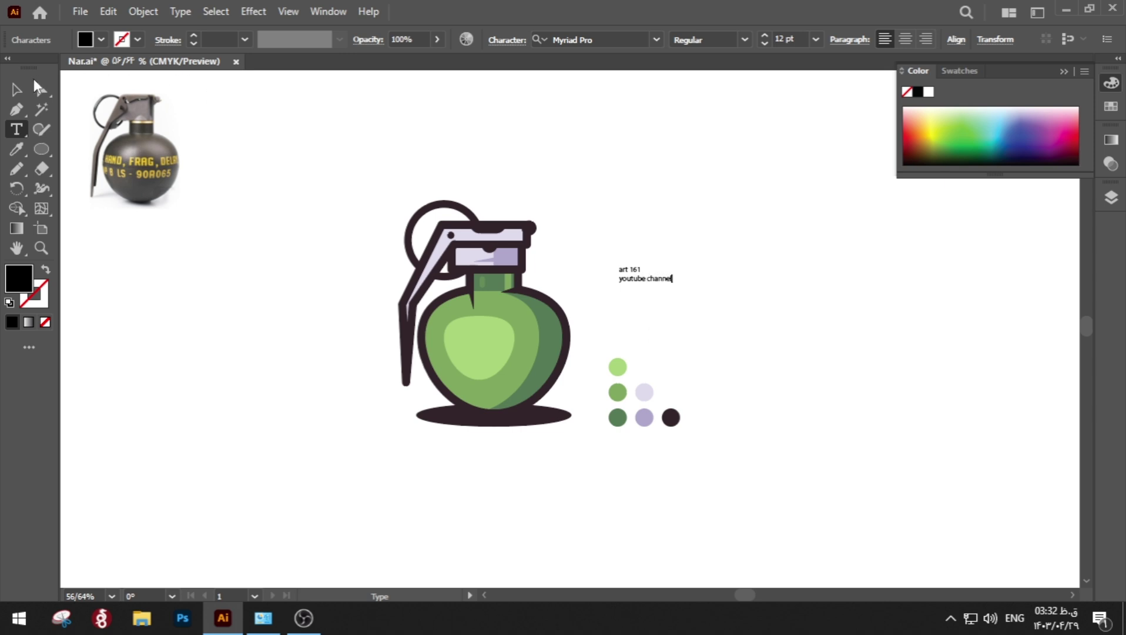
click(17, 89)
click(655, 39)
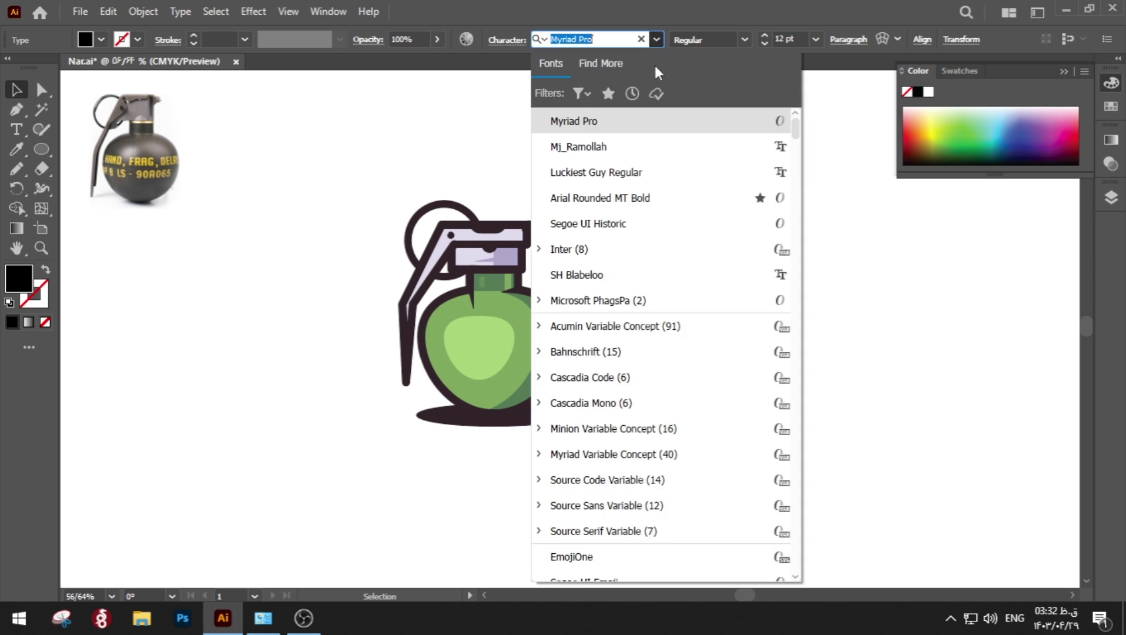
click(646, 173)
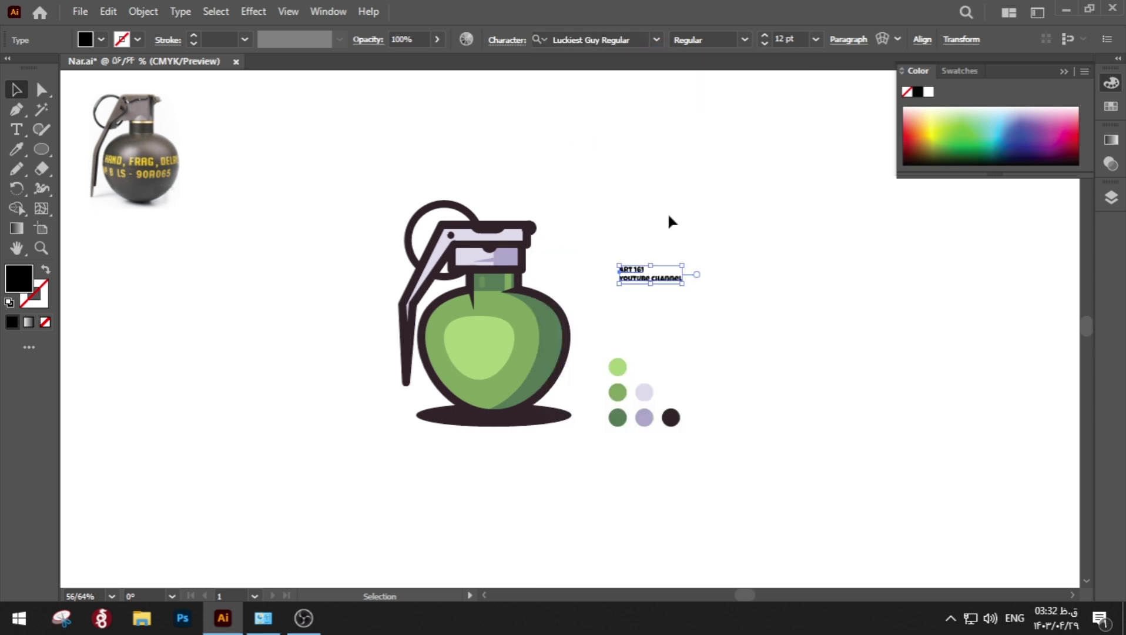
Enlarge the text to about 32 pt in the palette's dark colour and shift it slightly closer to the grenade.
key(i)
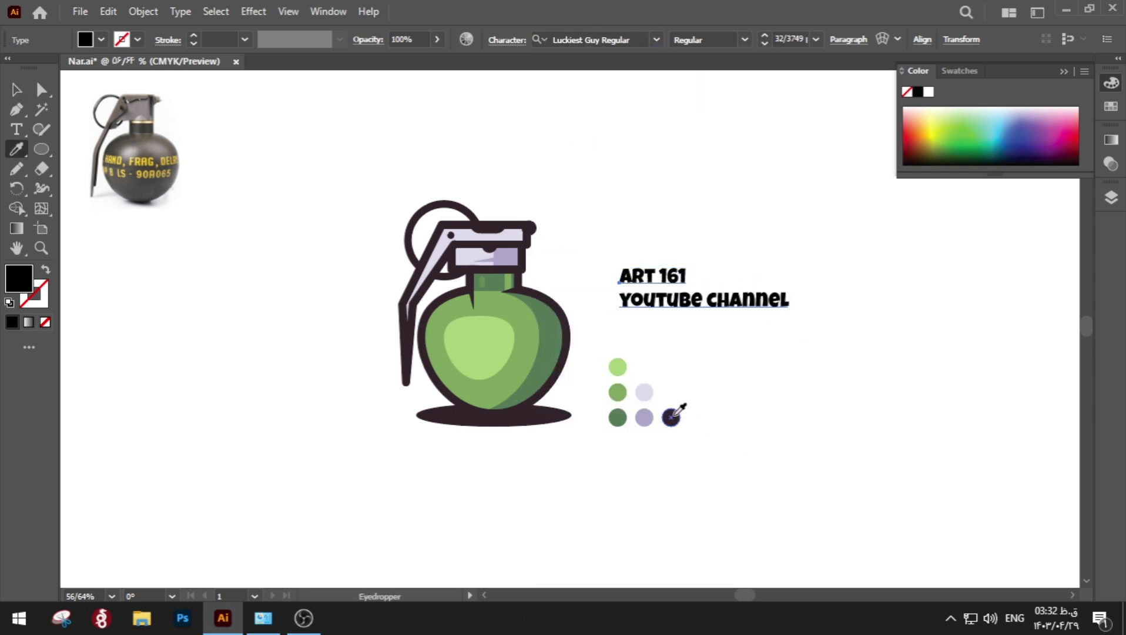
click(671, 417)
key(b)
key(v)
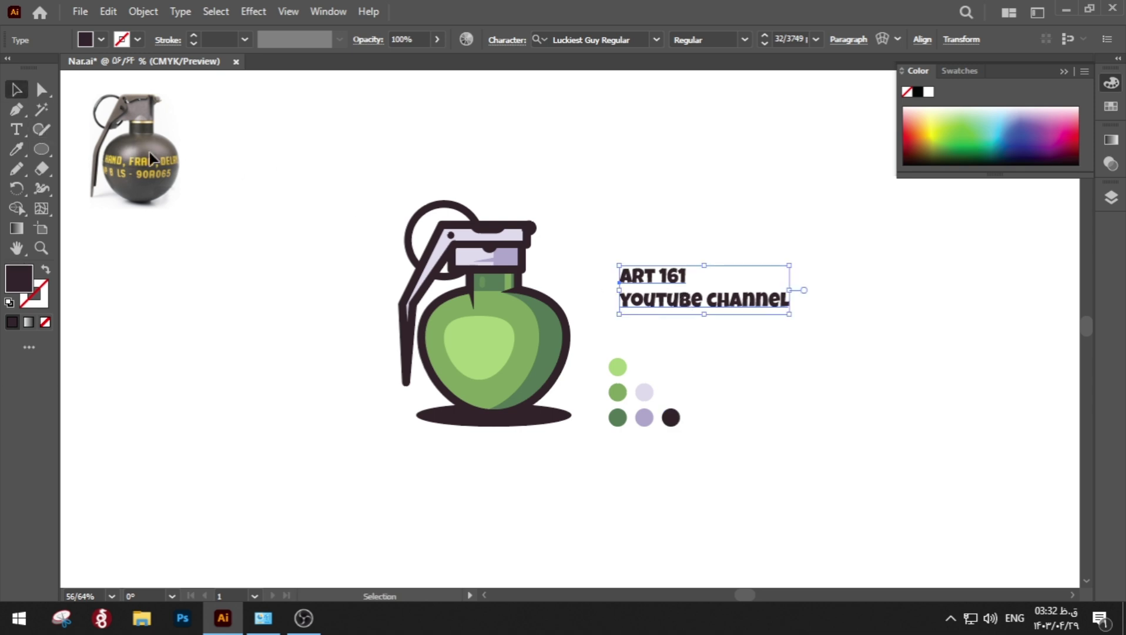
drag(657, 299, 633, 296)
click(688, 364)
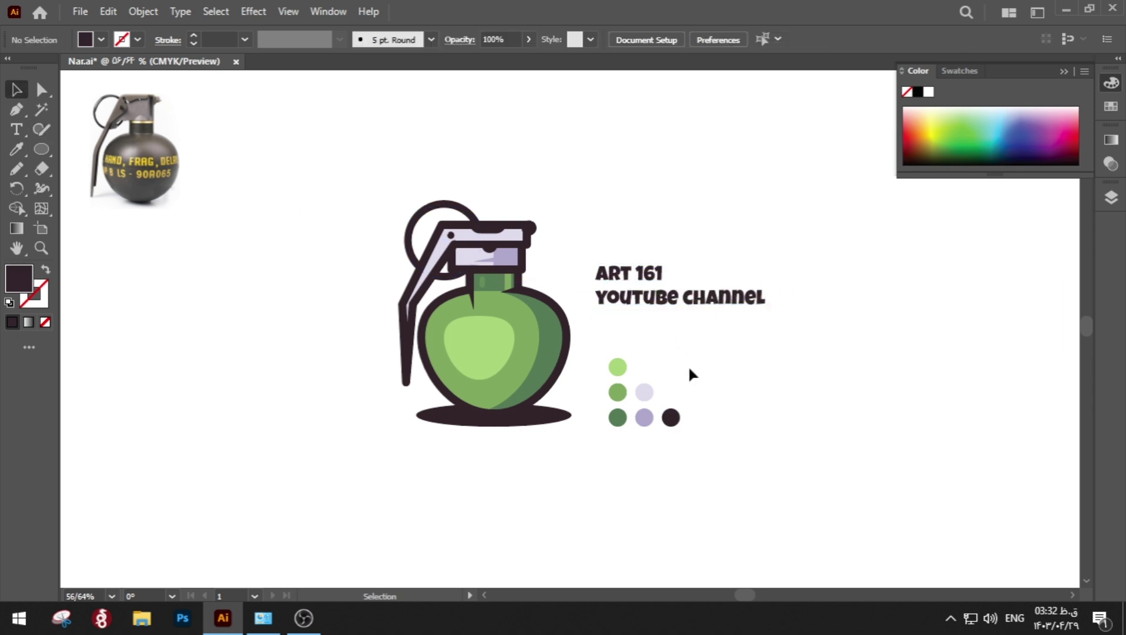
Save the finished illustration document.
key(ctrl+s)
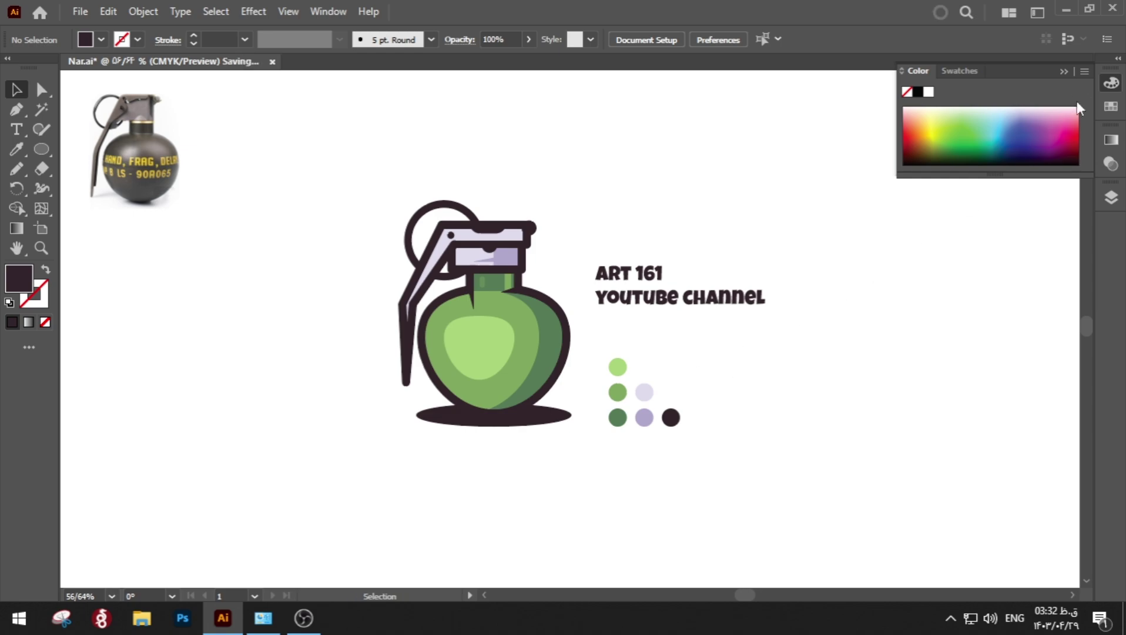
click(1064, 71)
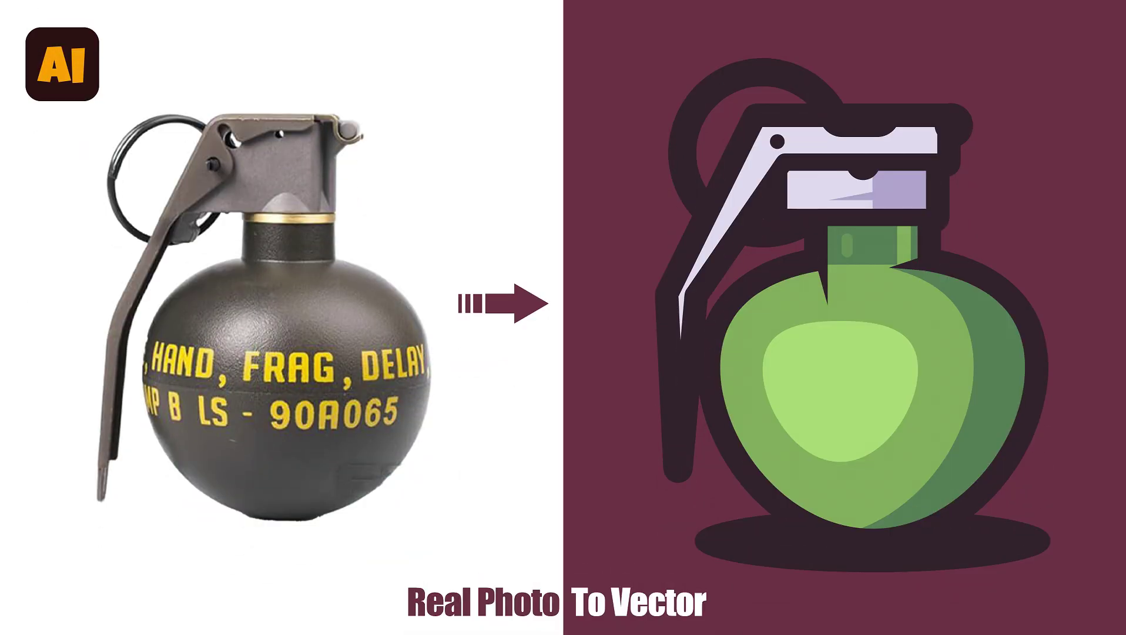